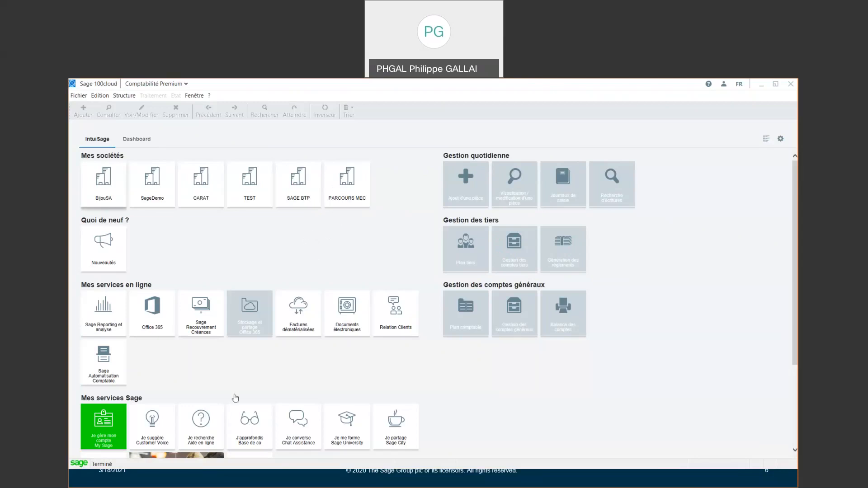
Step: Open the BijouSA company file and display its list of users from the access authorisations
left_click(518, 336)
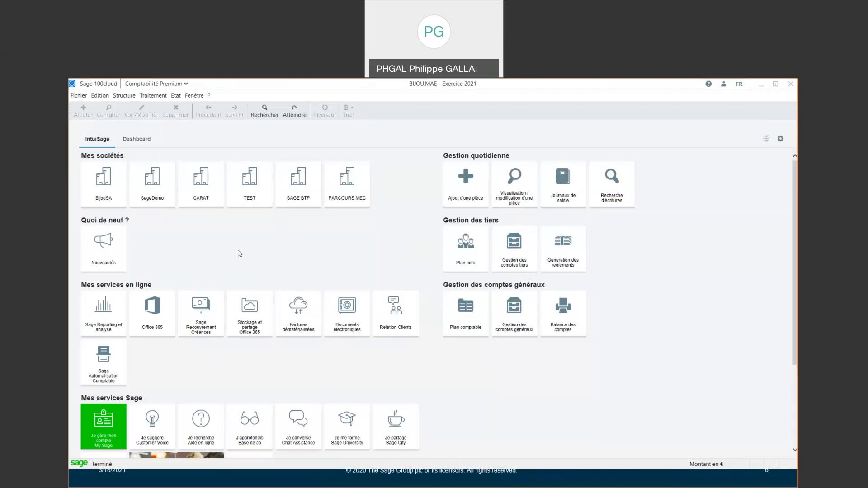
left_click(79, 95)
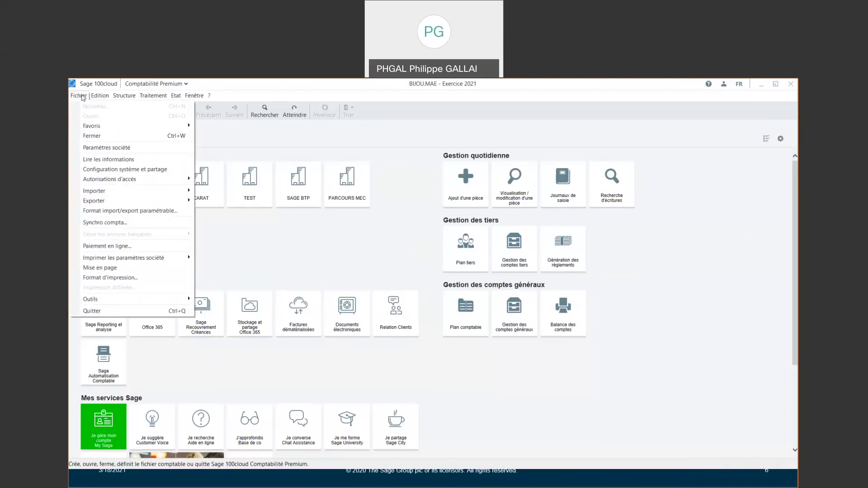
mouse_move(172, 179)
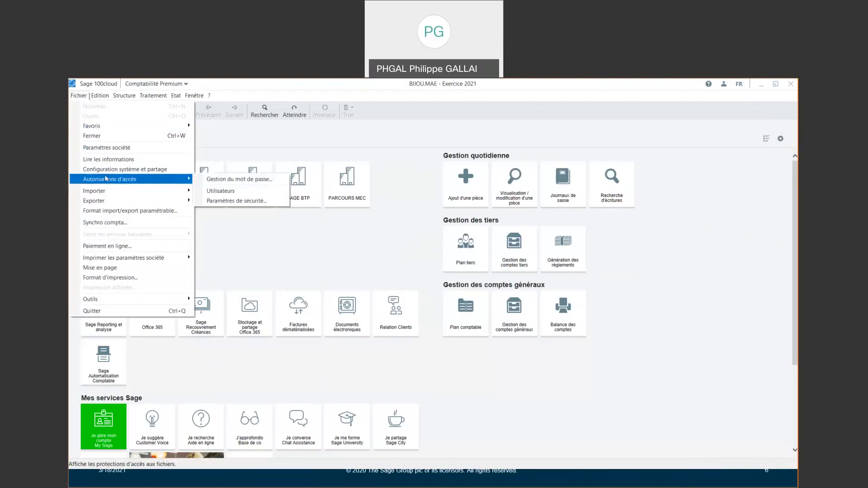
left_click(236, 192)
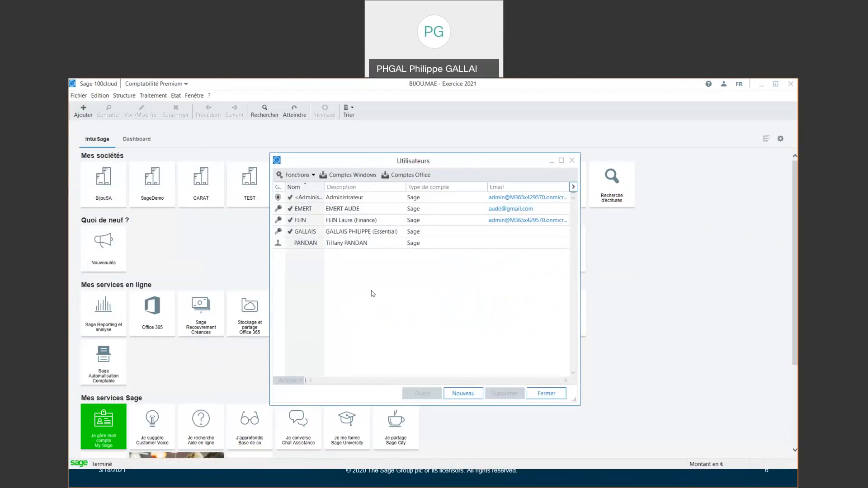
Step: Examine the Journaux de saisie and Journal protégé authorisations of the user listed just below the administrator, without changing anything
left_click(343, 209)
double_click(343, 209)
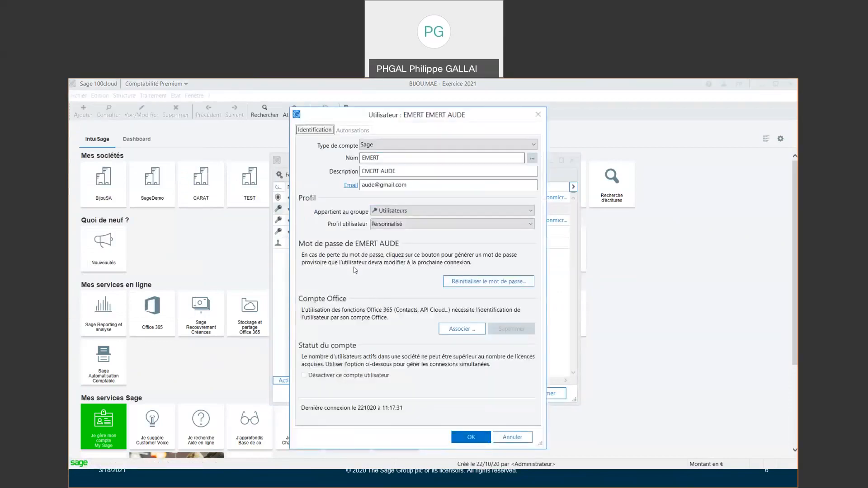
left_click(353, 130)
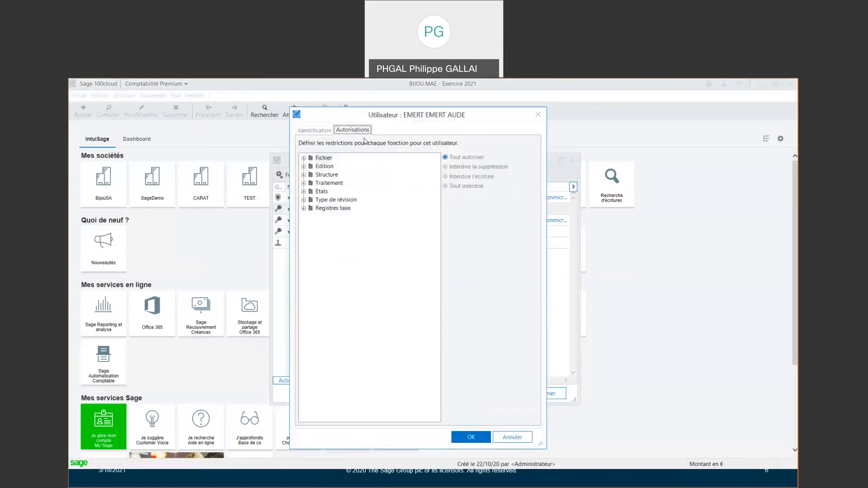
left_click(304, 183)
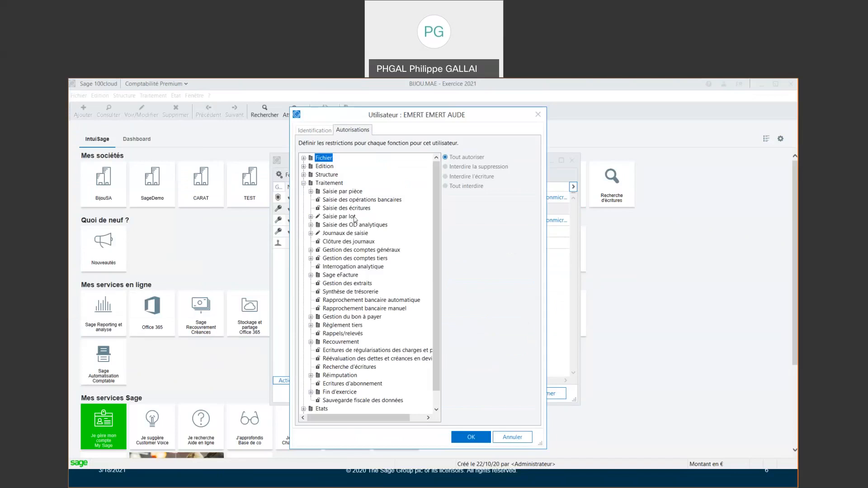
scroll(364, 265, "down", 1)
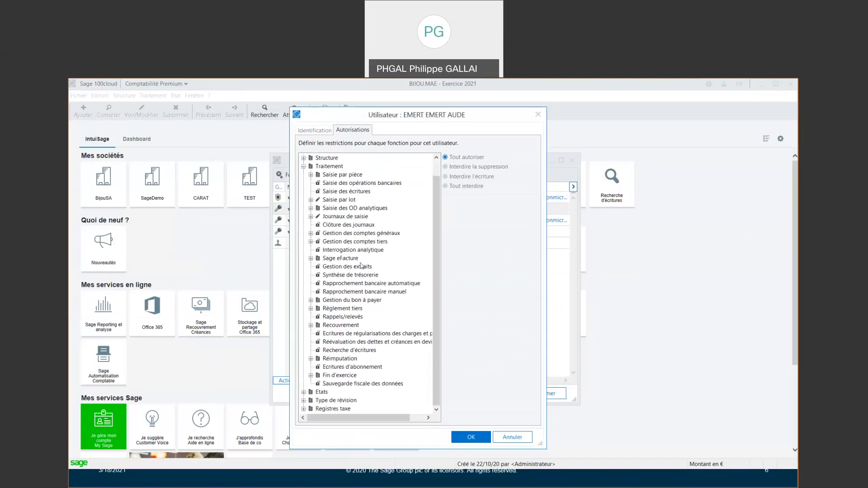
scroll(336, 264, "up", 1)
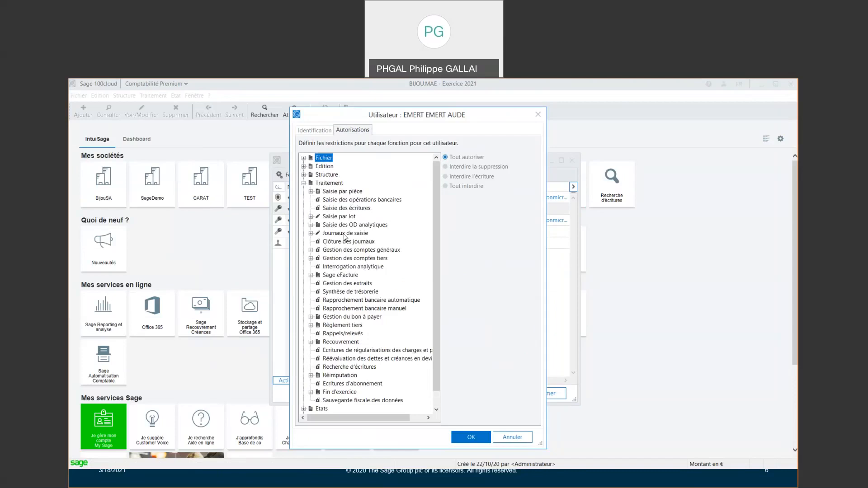
left_click(311, 233)
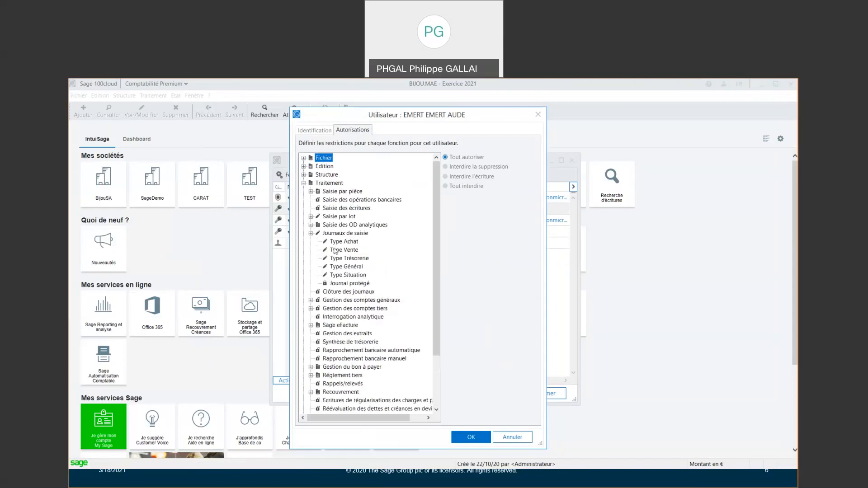
left_click(340, 285)
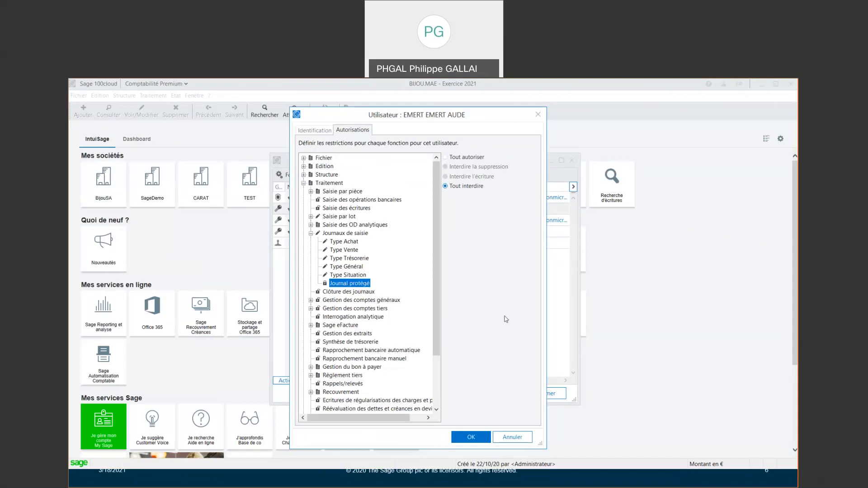
left_click(519, 437)
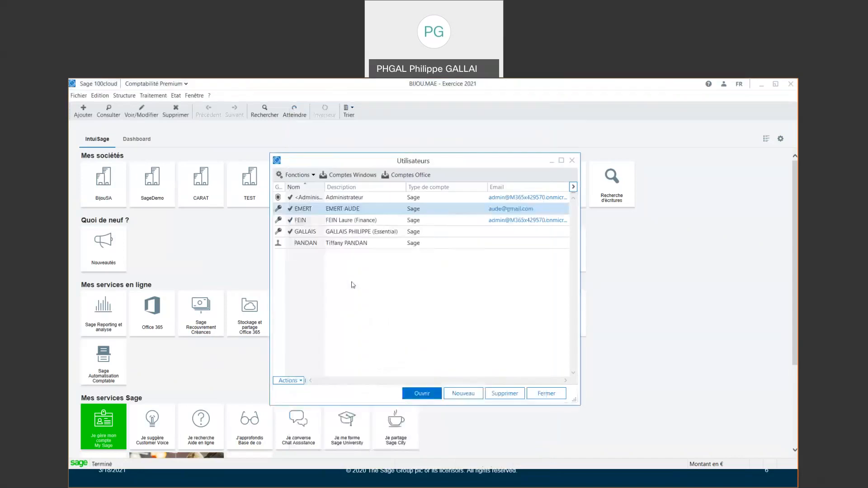
left_click(547, 393)
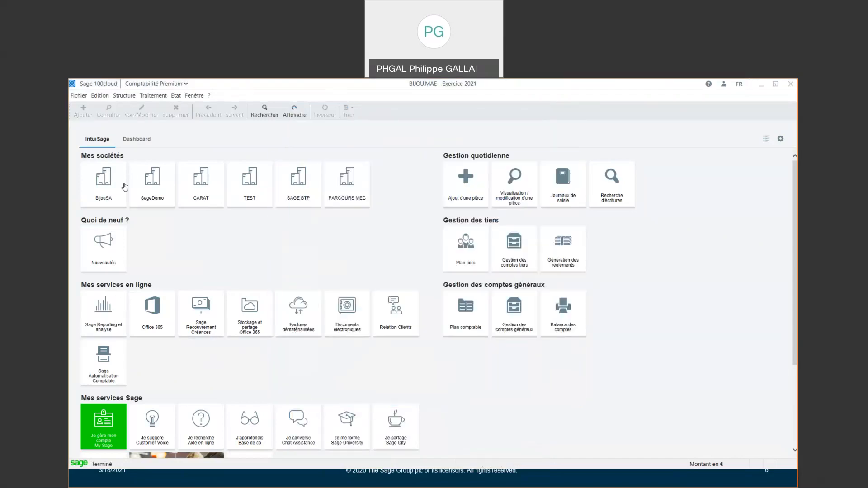
Step: Show the vertical navigation bar (Barre verticale) and hide it again
left_click(195, 95)
left_click(217, 181)
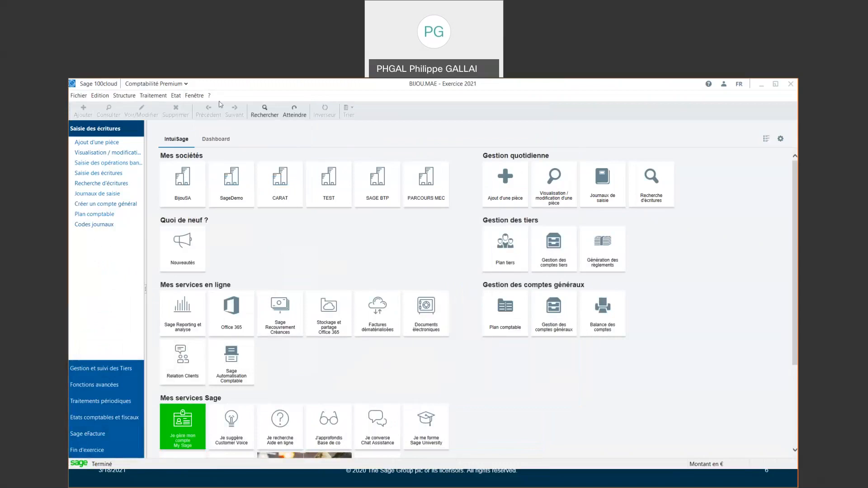
left_click(195, 95)
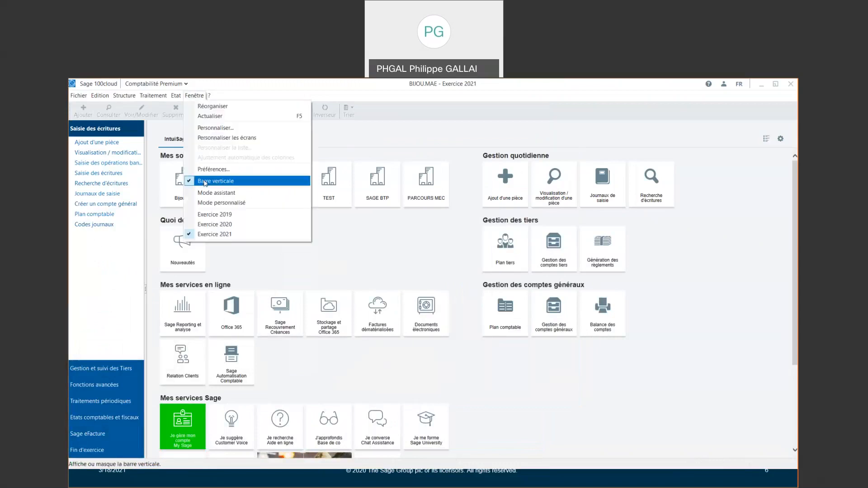
left_click(204, 181)
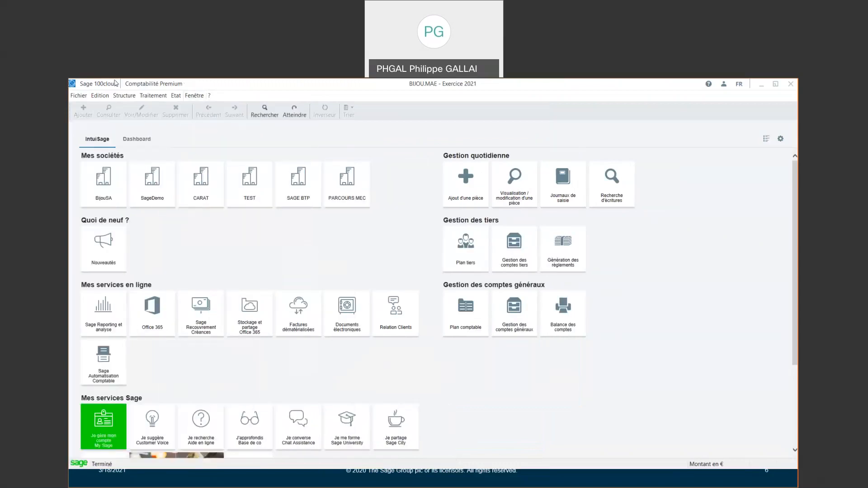
Step: Enable the customised display mode (Mode personnalisé) and compare the Traitement and Gestion des comptes command lists
left_click(154, 95)
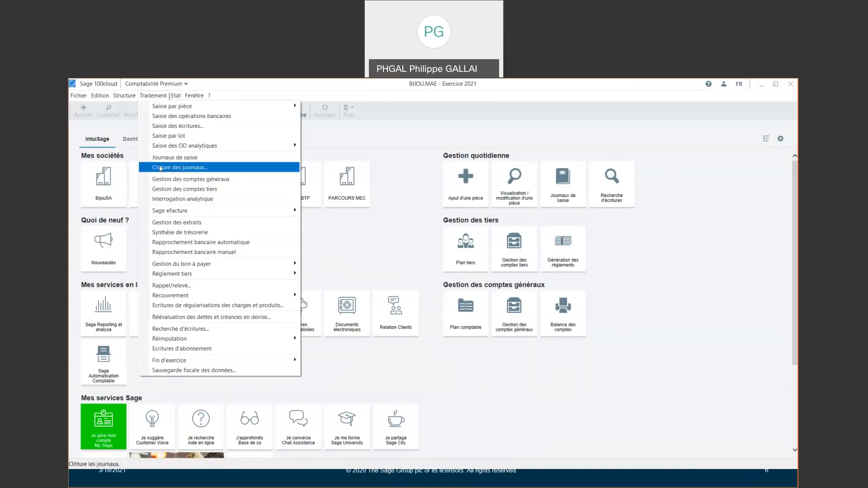
left_click(195, 95)
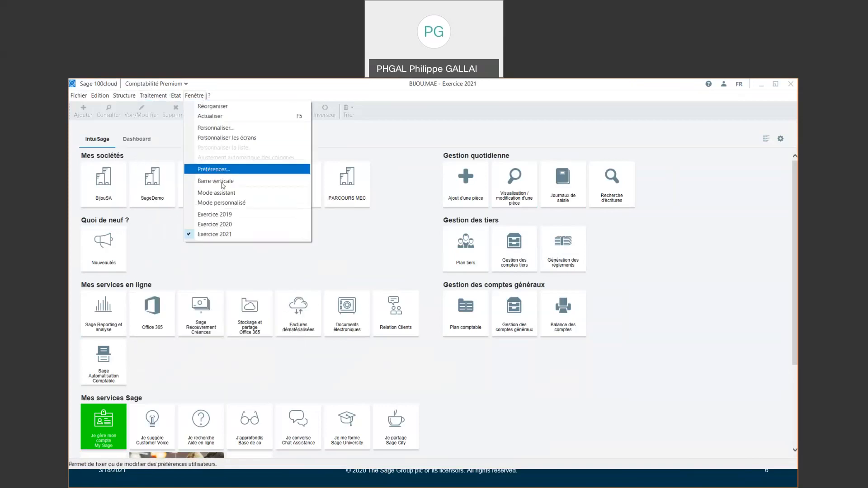
left_click(221, 202)
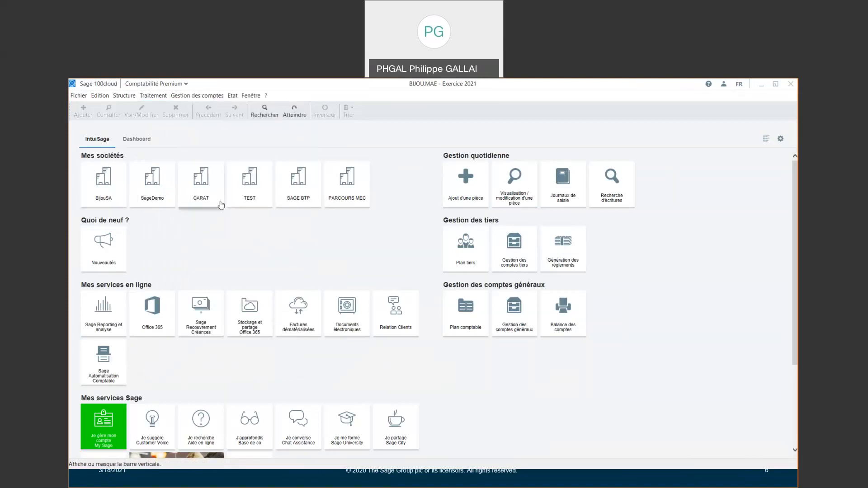
left_click(205, 96)
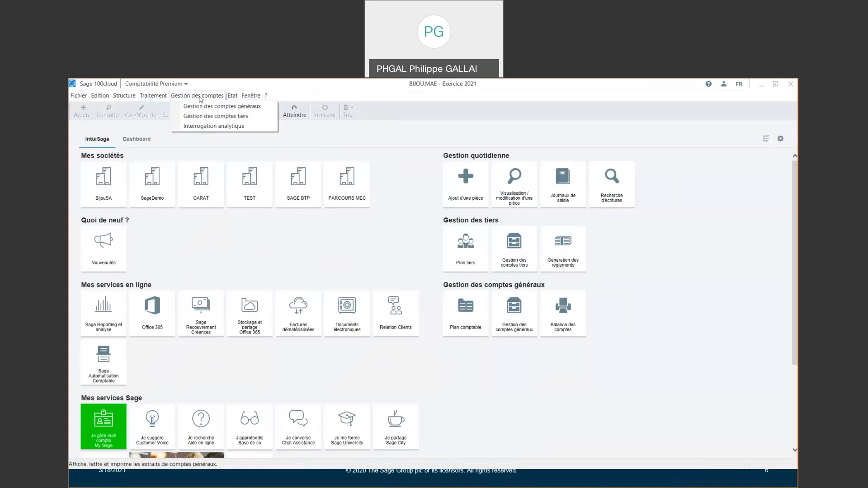
mouse_move(146, 96)
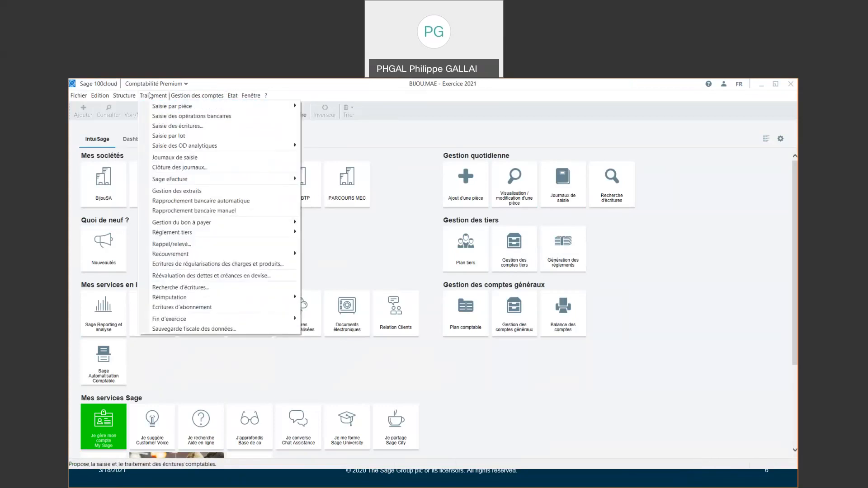
mouse_move(199, 96)
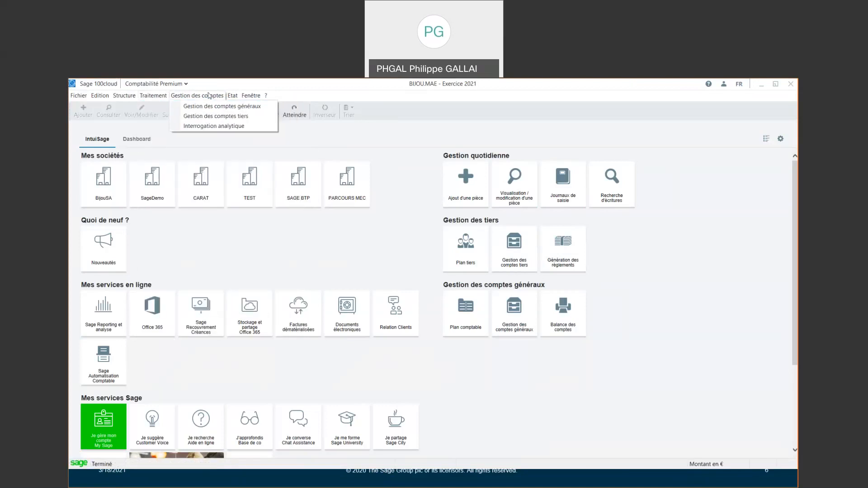
mouse_move(232, 95)
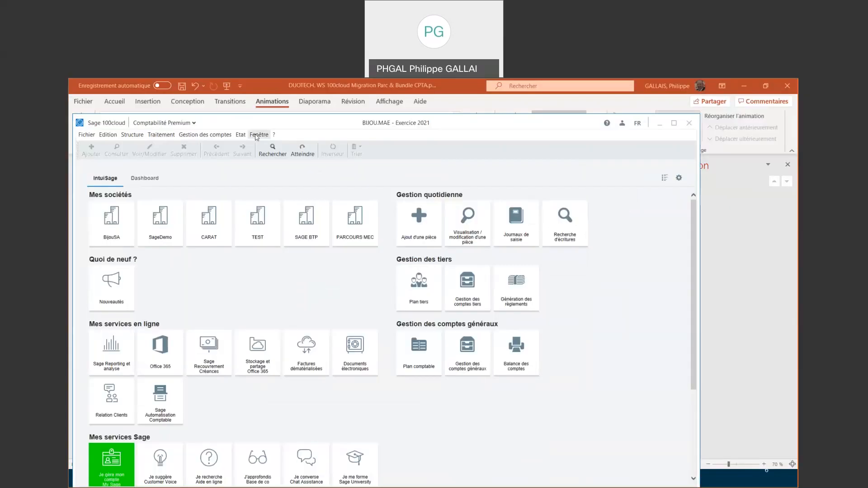
Step: Disable the customised display mode (Mode personnalisé) and maximise the accounting window
mouse_move(259, 135)
left_click(280, 242)
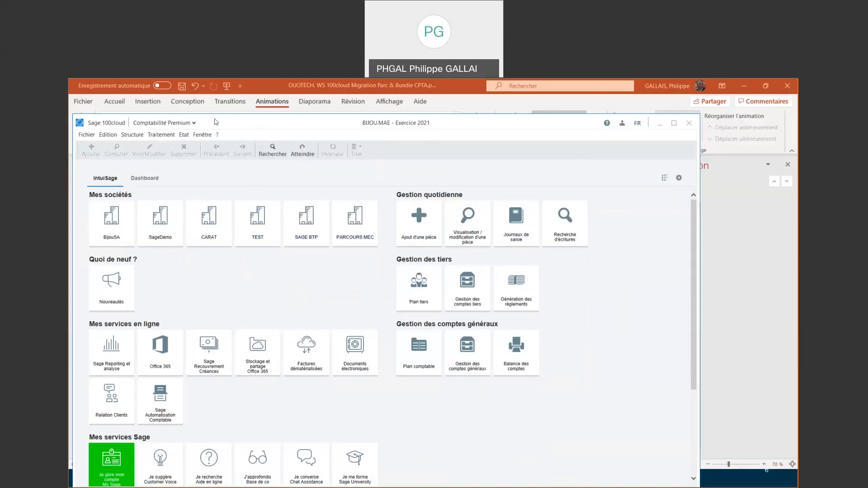
double_click(271, 123)
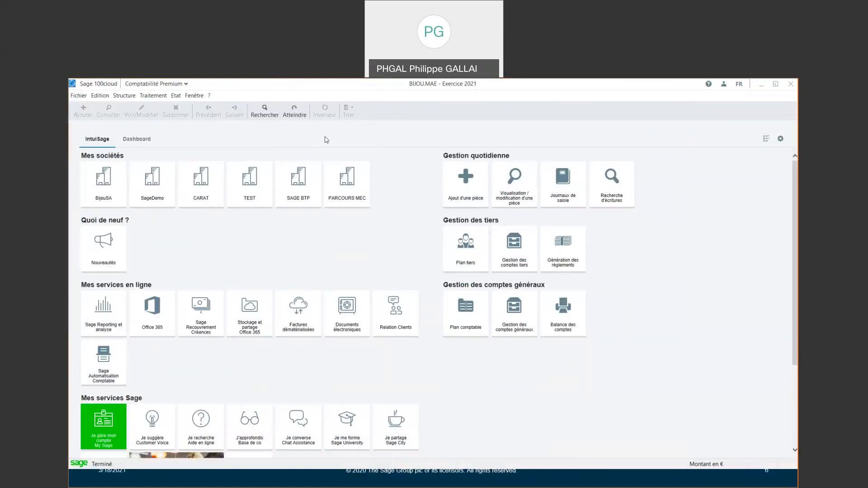
Step: Switch to Exercice 2019 and open the November 2019 Achats (ACH) journal from the entry journals to view its entries
left_click(194, 95)
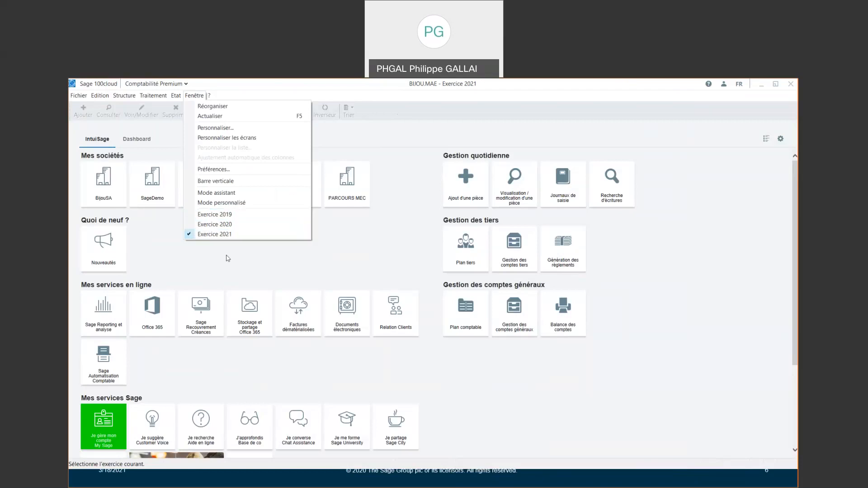
left_click(230, 217)
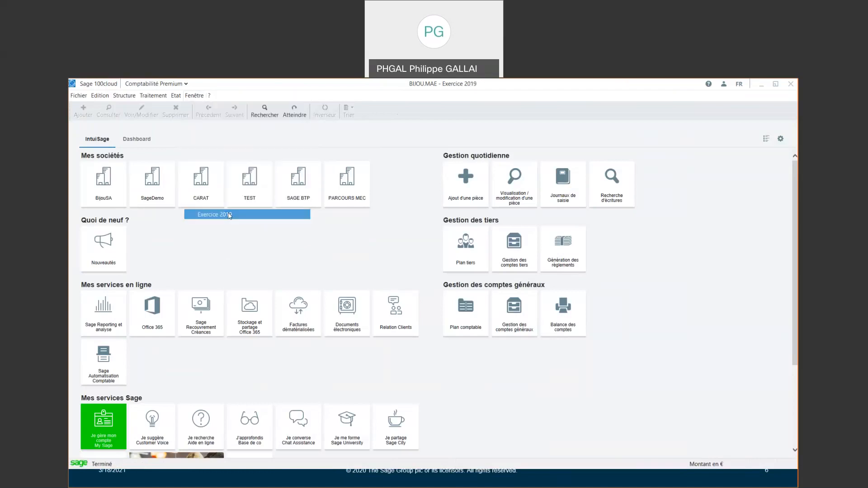
left_click(152, 95)
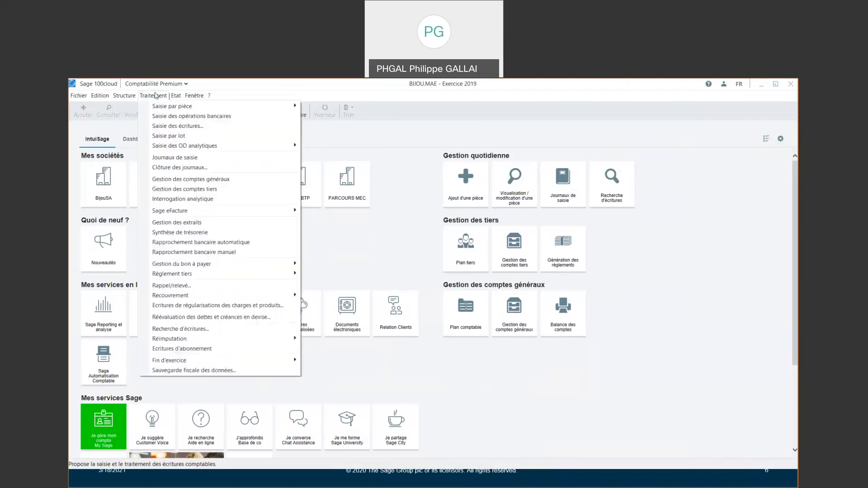
left_click(568, 191)
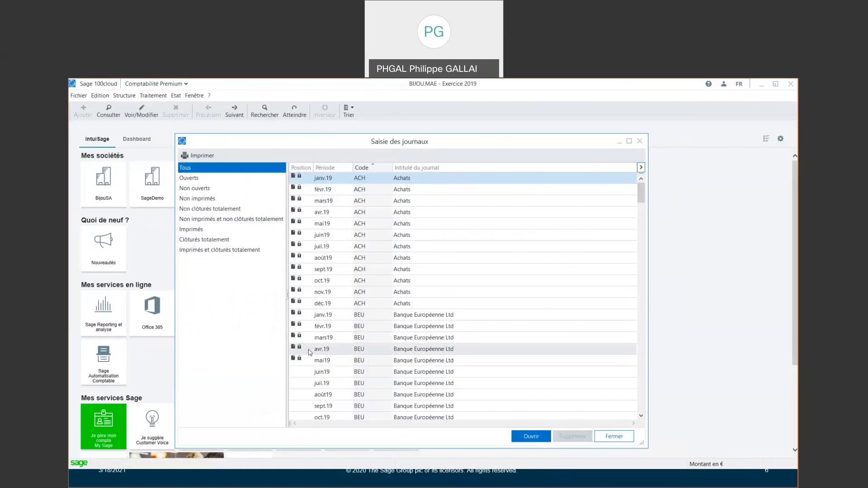
left_click(383, 293)
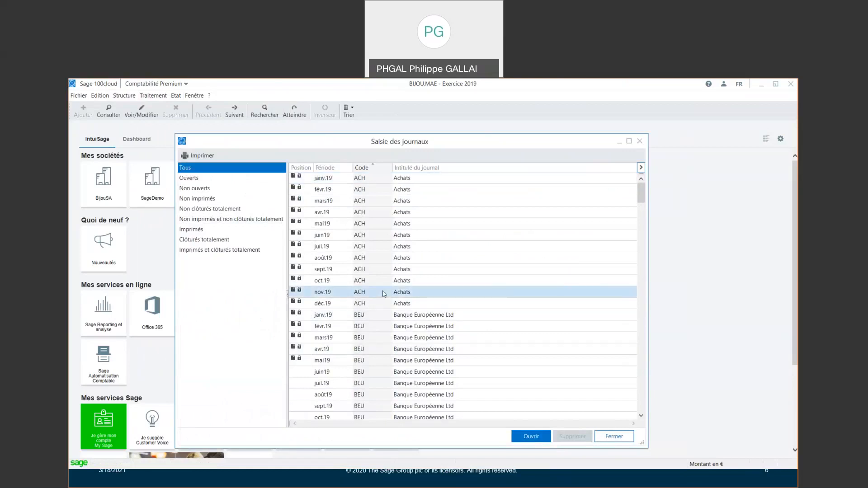
double_click(383, 293)
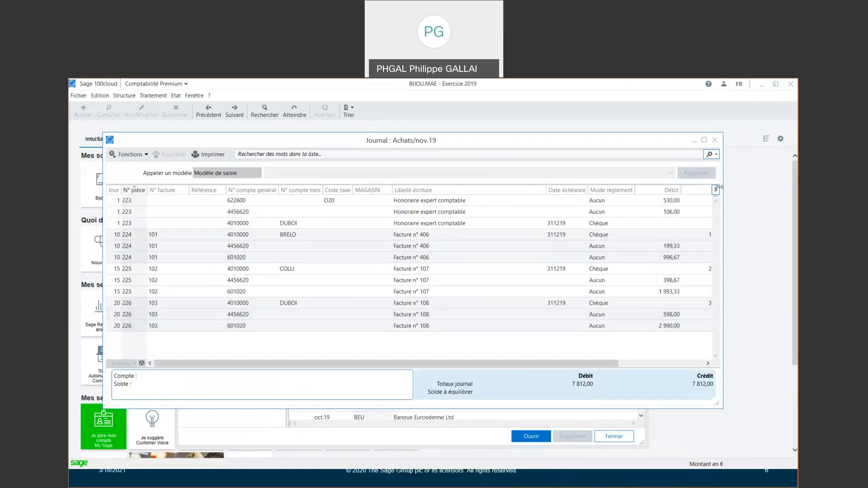
Step: Close the November 2019 purchase journal and the journal list, and set the current fiscal year to Exercice 2021
left_click(714, 142)
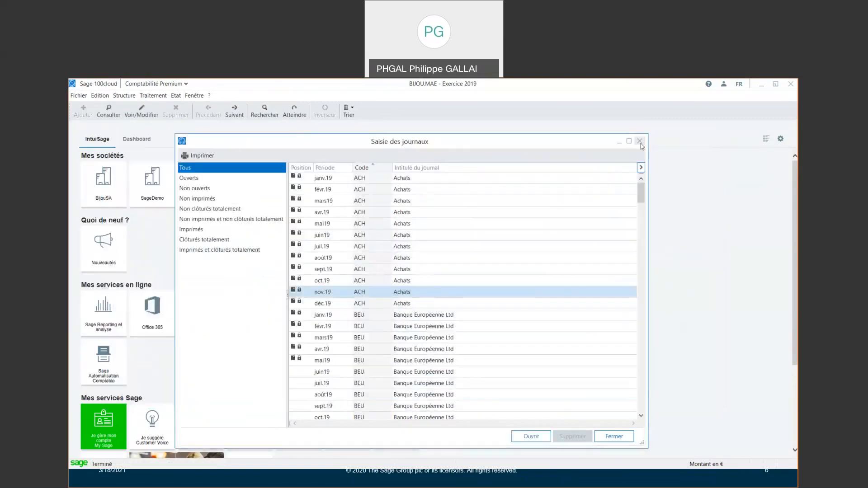
left_click(638, 140)
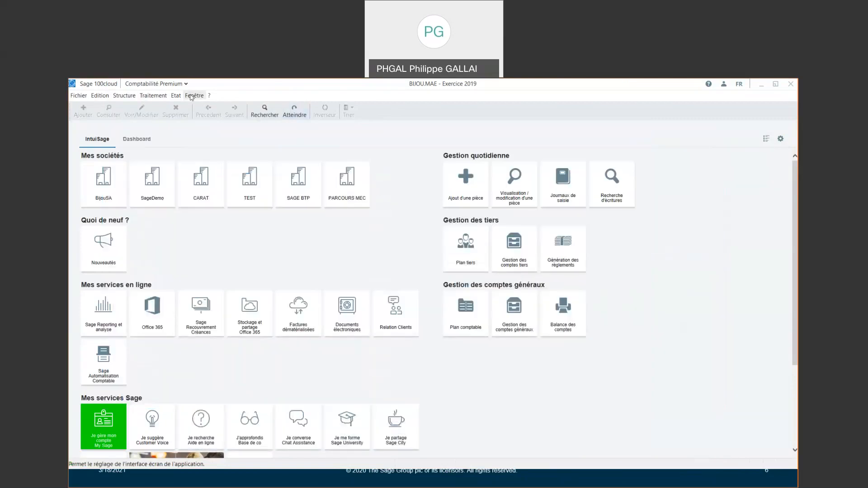
left_click(191, 96)
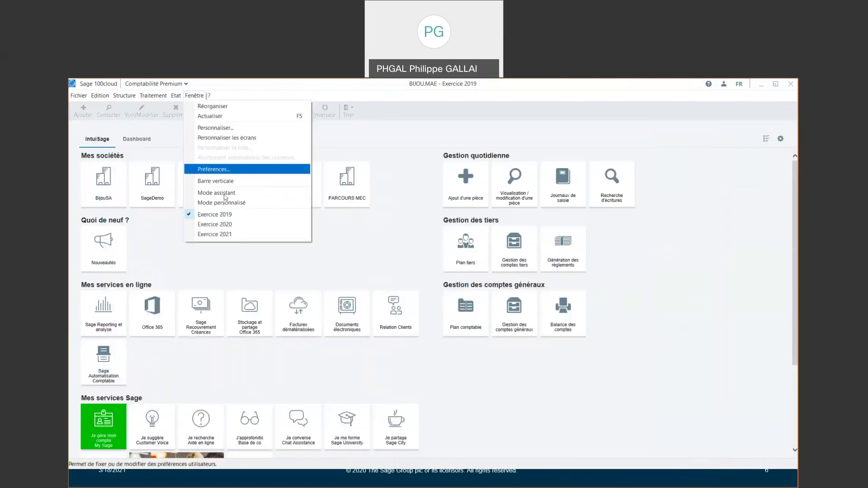
left_click(221, 235)
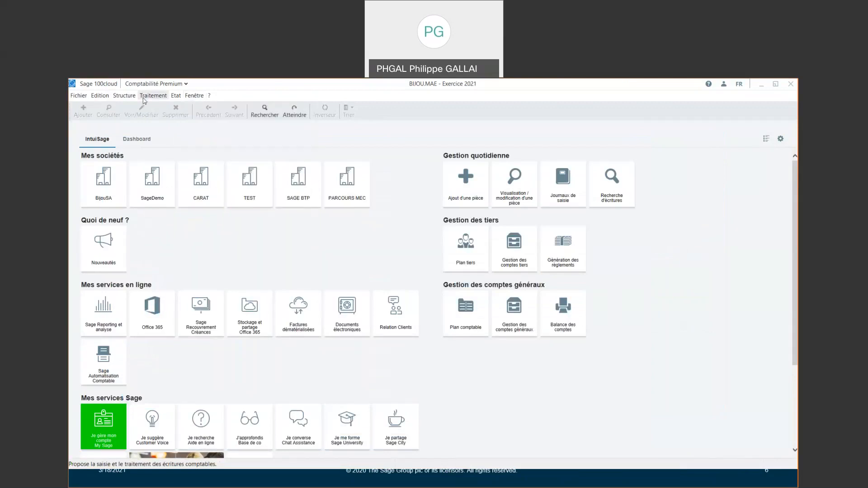
Step: Open the chart of accounts (Plan comptable) and go to the accounts starting with 41, browsing around the customer collective account
left_click(124, 96)
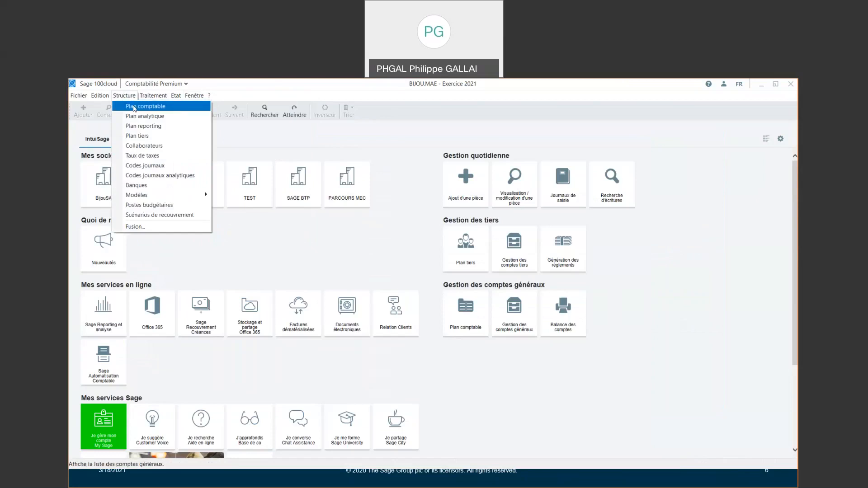
left_click(134, 107)
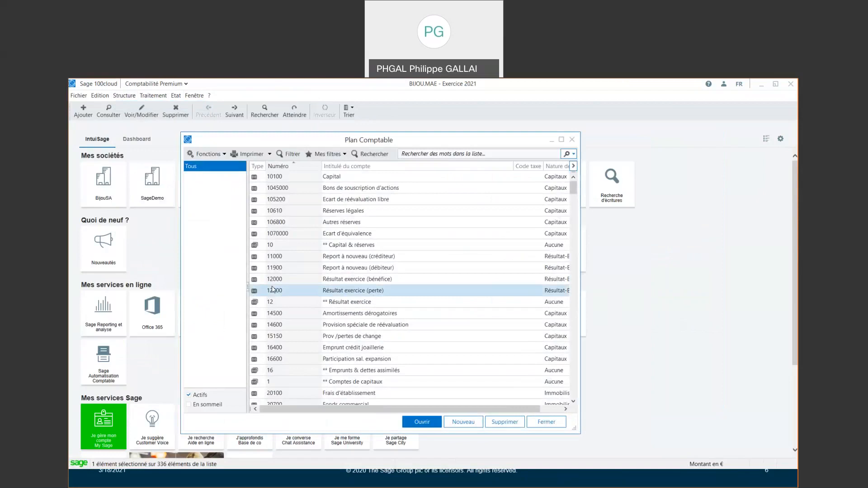
type("41")
key("Down")
key("Down")
key("Down")
key("Down")
key("Down")
key("Up")
key("Up")
key("Up")
key("Up")
key("Up")
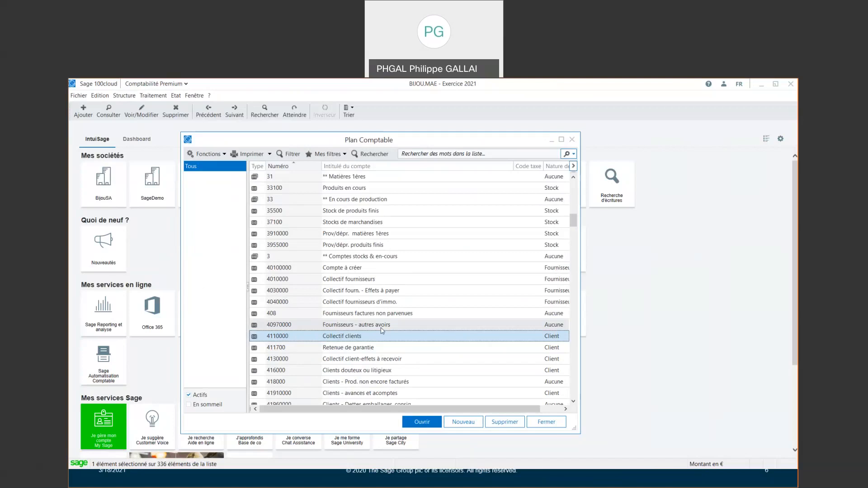
Step: Open the third-party list (Plan tiers) beside the chart of accounts, view the Fournisseur and Salarié types, and filter it to Client
left_click(123, 95)
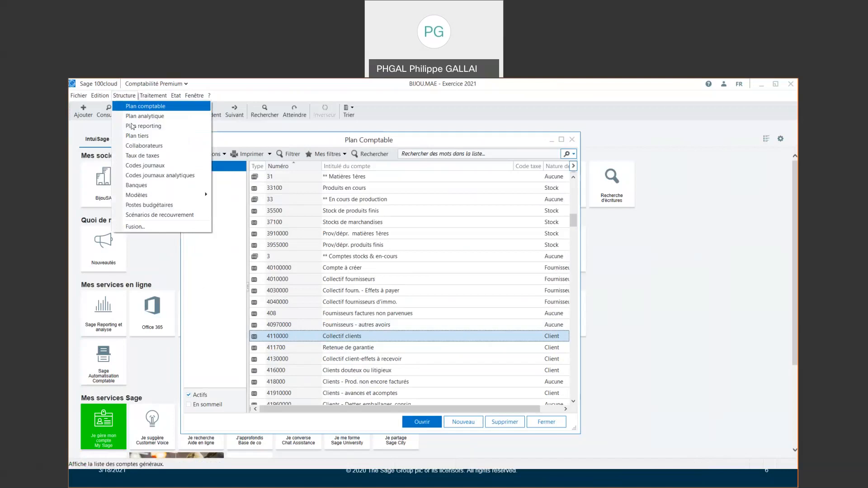
left_click(137, 136)
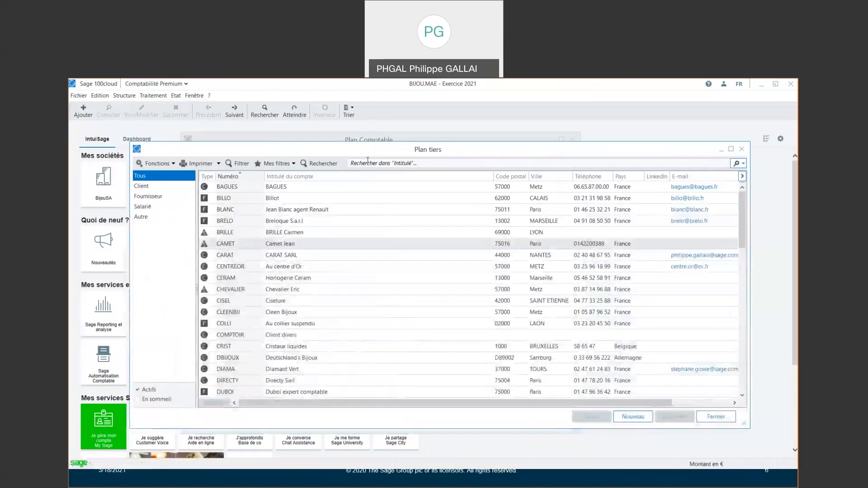
left_click_drag(351, 149, 569, 146)
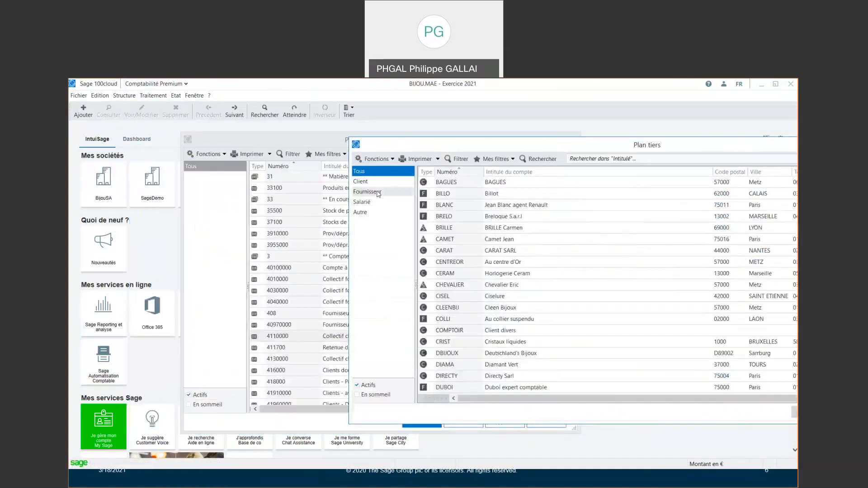
left_click(374, 182)
left_click(371, 192)
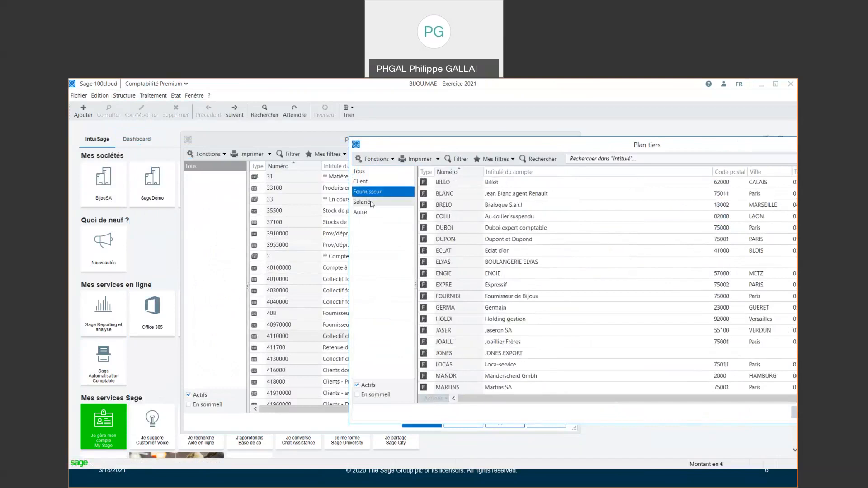
left_click(372, 203)
left_click(364, 181)
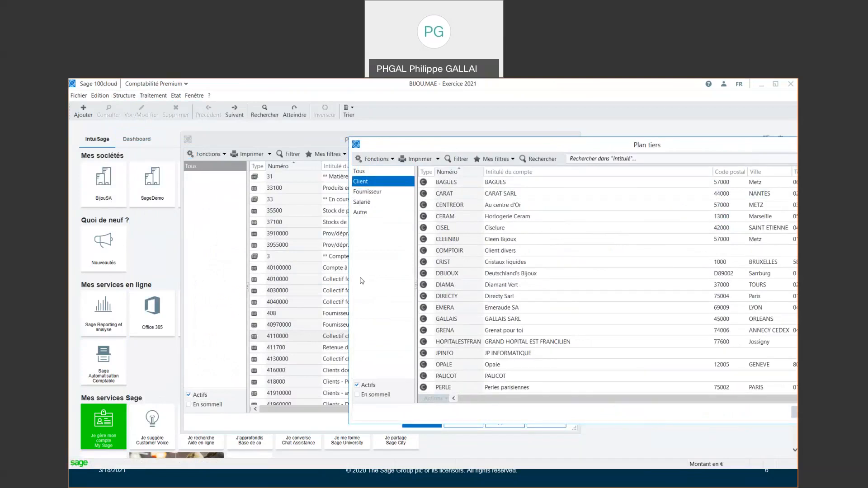
Step: Open the BAGUES customer record, check its collective account (Compte collectif), and close the record without changes
left_click(455, 182)
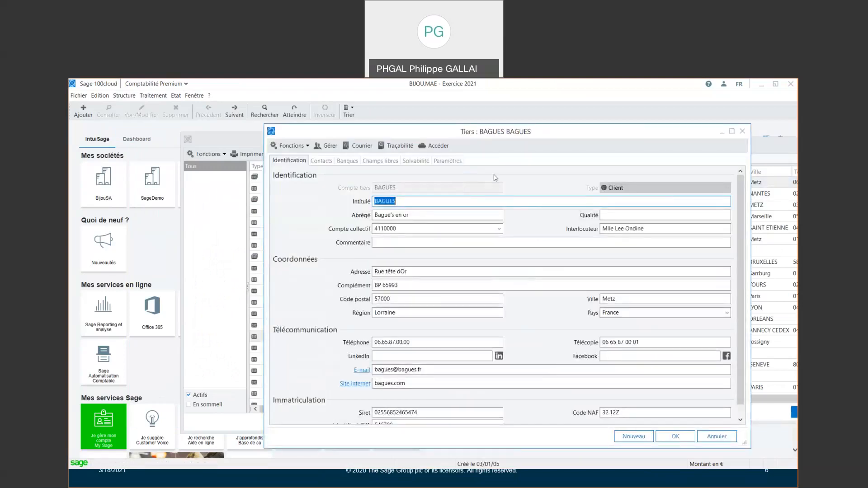
key("Tab")
key("Tab")
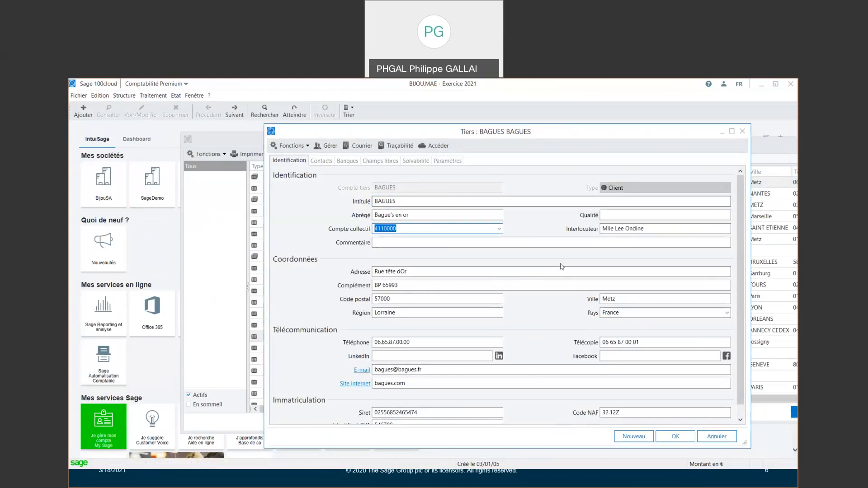
left_click(723, 437)
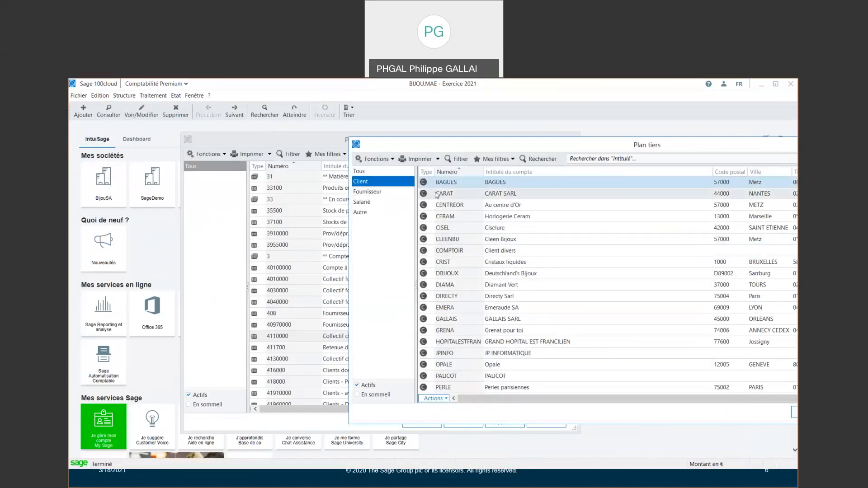
Step: Open account 4110000 from the chart of accounts, review its analytical settings, processing options and attached third-party accounts, and close it
left_click(267, 337)
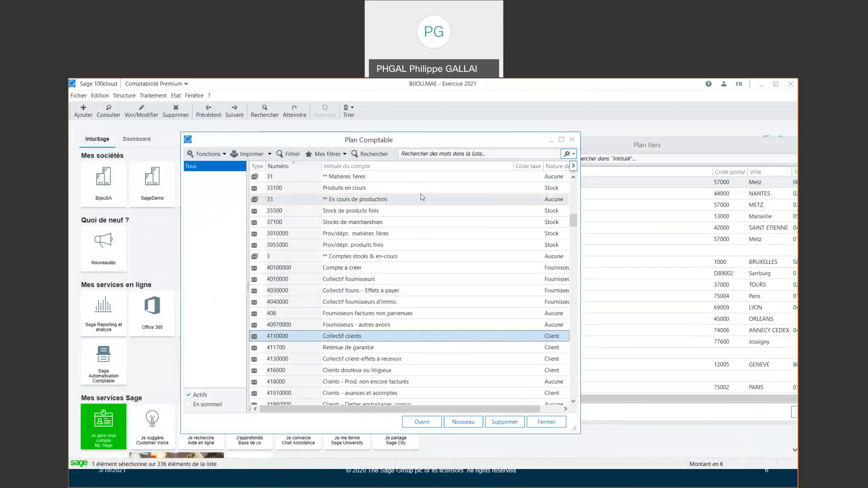
double_click(311, 337)
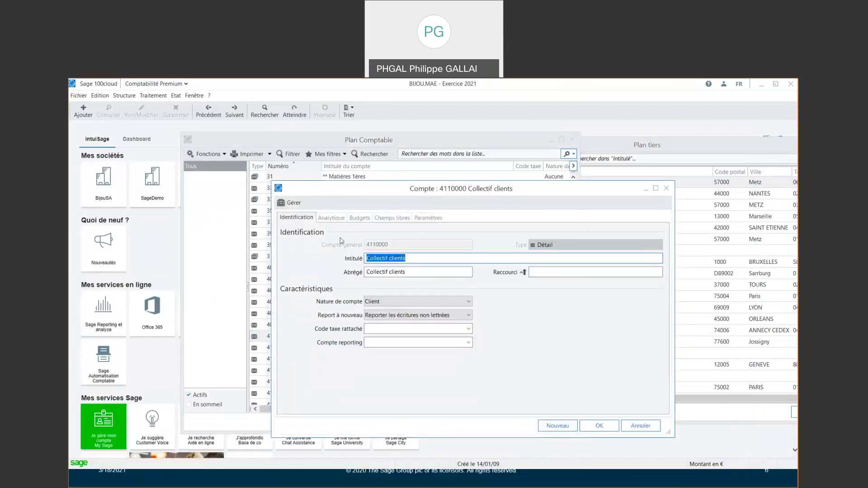
left_click(342, 219)
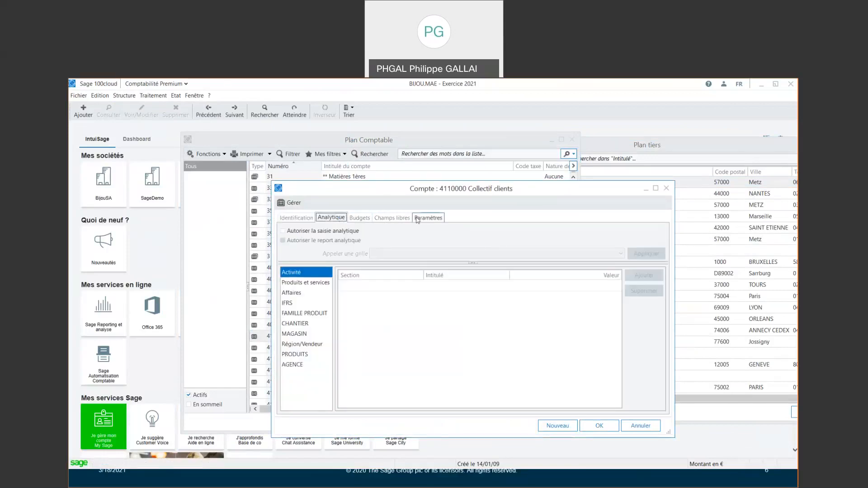
left_click(430, 218)
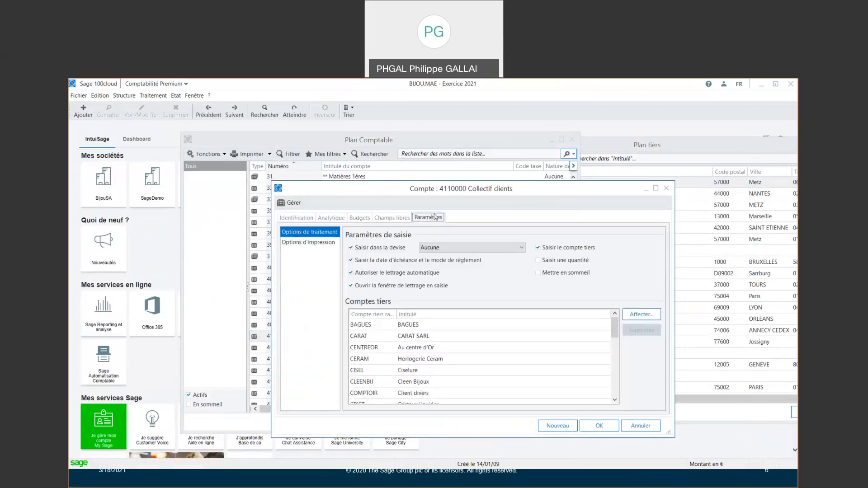
scroll(376, 344, "down", 6)
scroll(376, 351, "up", 6)
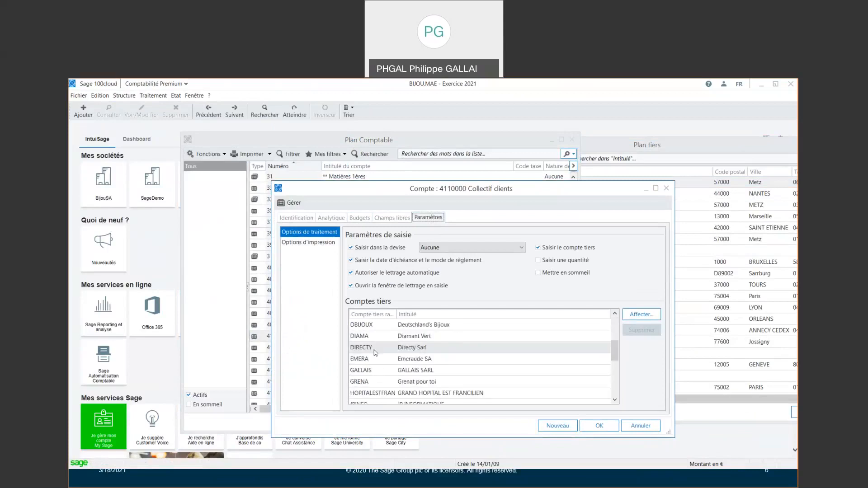
left_click(666, 189)
Step: Open the CARAT SARL customer record from the third-party list and review its contacts and Société générale bank details
left_click(665, 146)
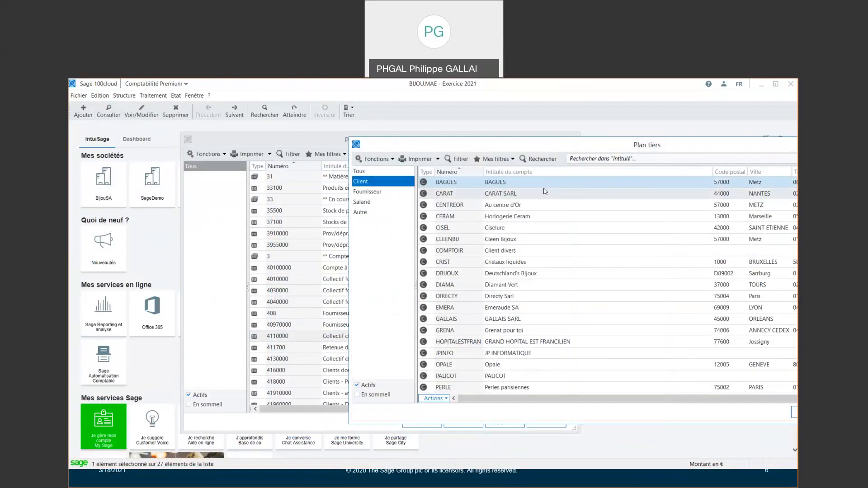
double_click(501, 194)
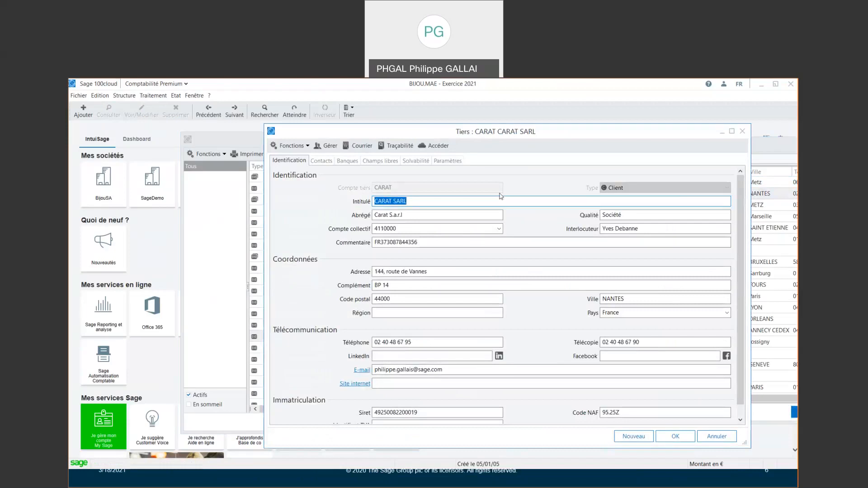
left_click(322, 160)
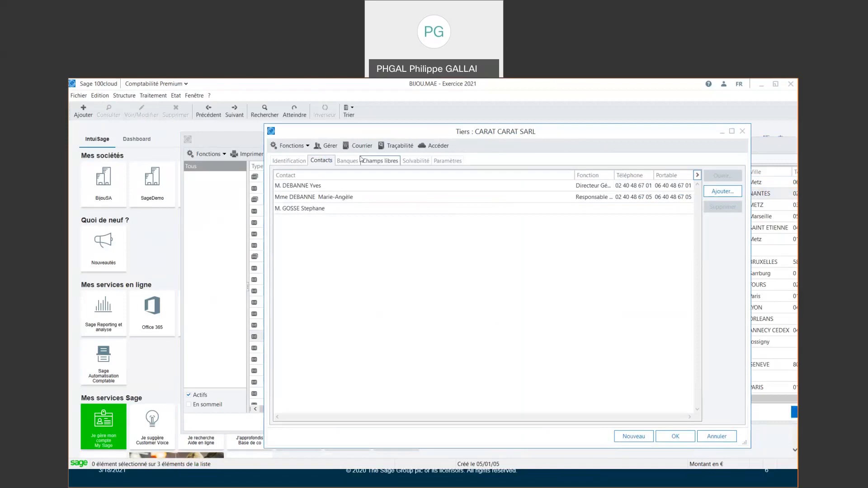
left_click(347, 161)
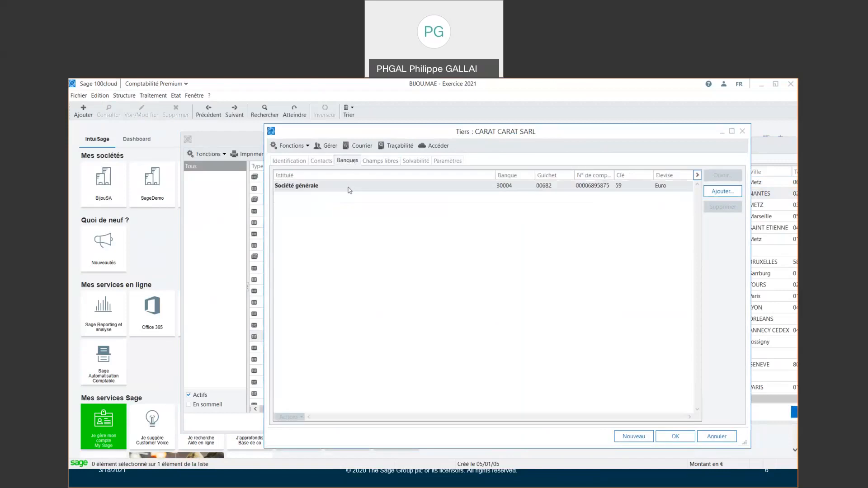
double_click(354, 187)
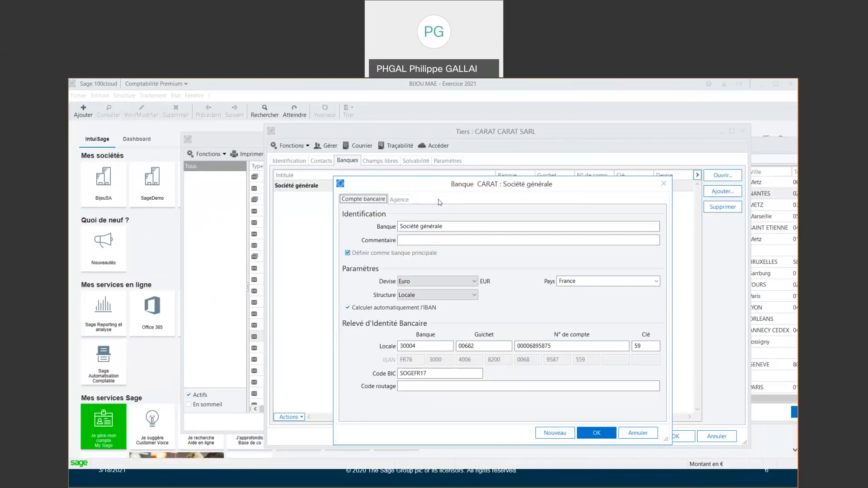
left_click(638, 433)
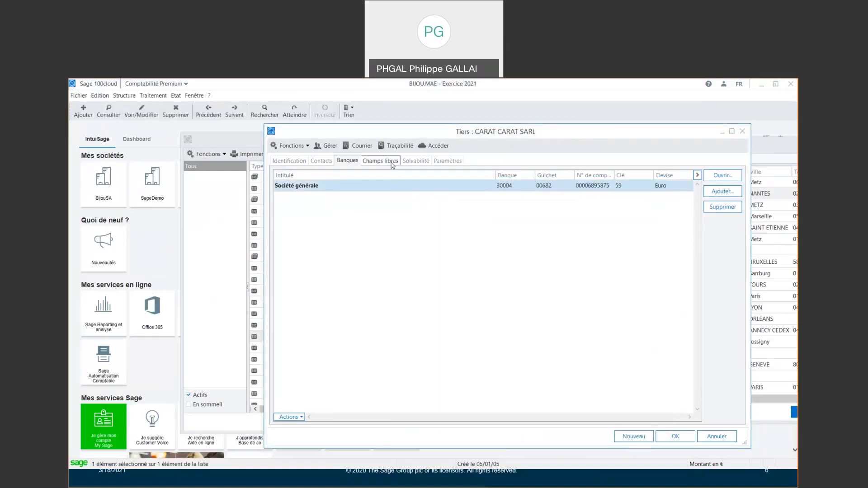
Step: Review the CARAT record's solvency information, payment conditions, processing options and printing options
left_click(420, 162)
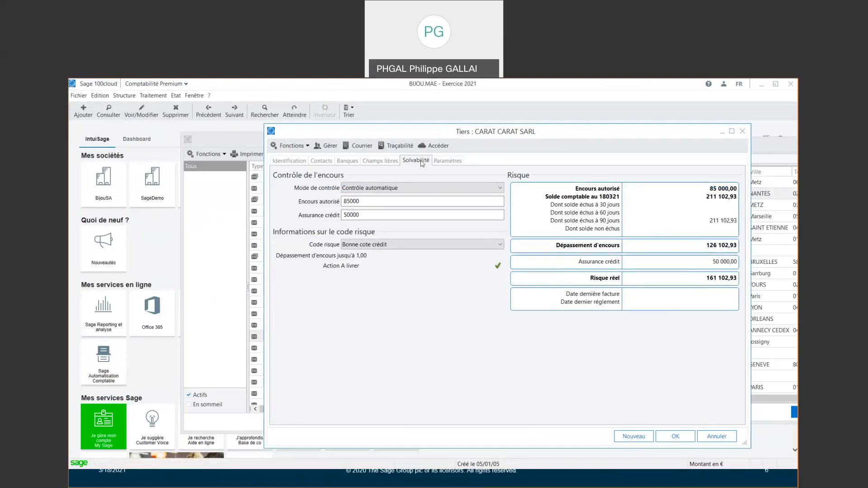
left_click(448, 161)
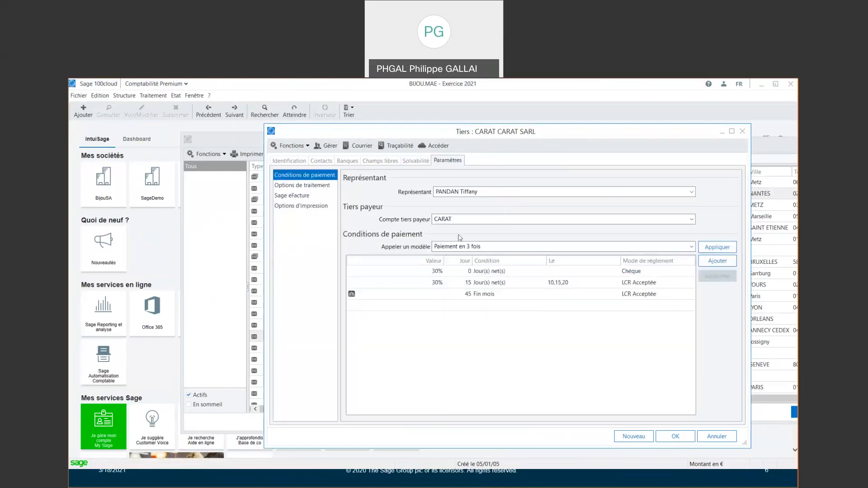
left_click(453, 219)
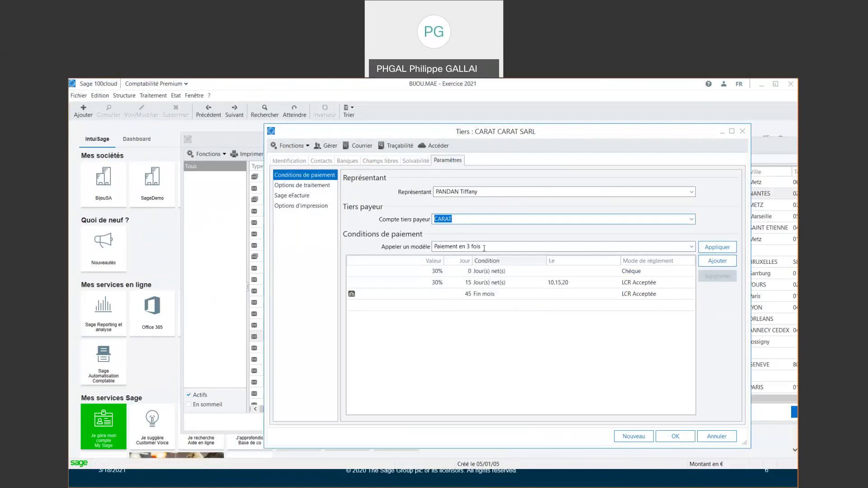
left_click(317, 185)
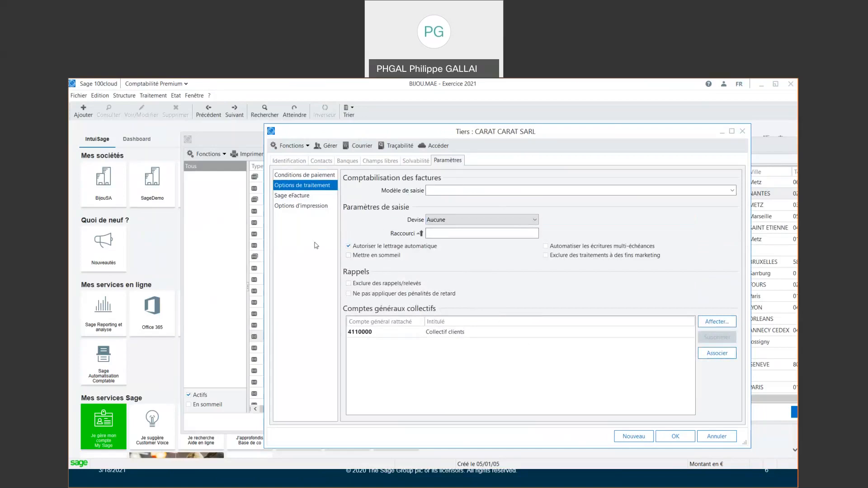
left_click(329, 211)
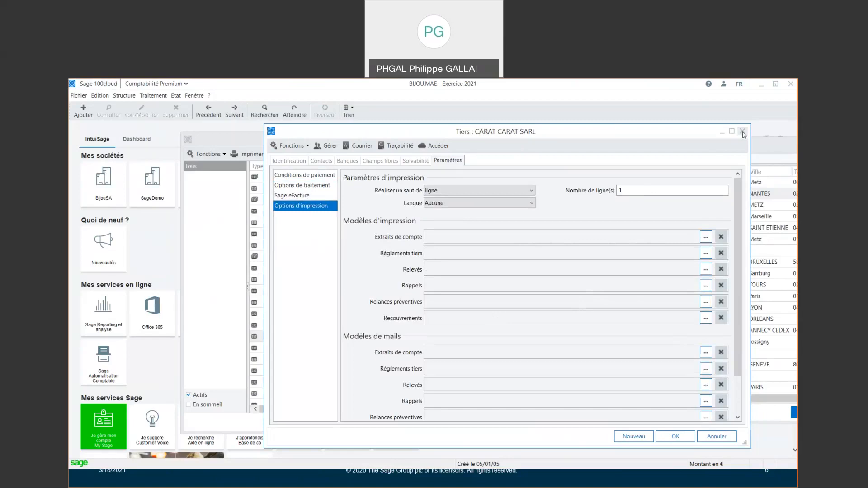
Step: View the CARAT account's entries in the inquiry and matching window (Interrogation et lettrage), and close it and the customer record
left_click(296, 162)
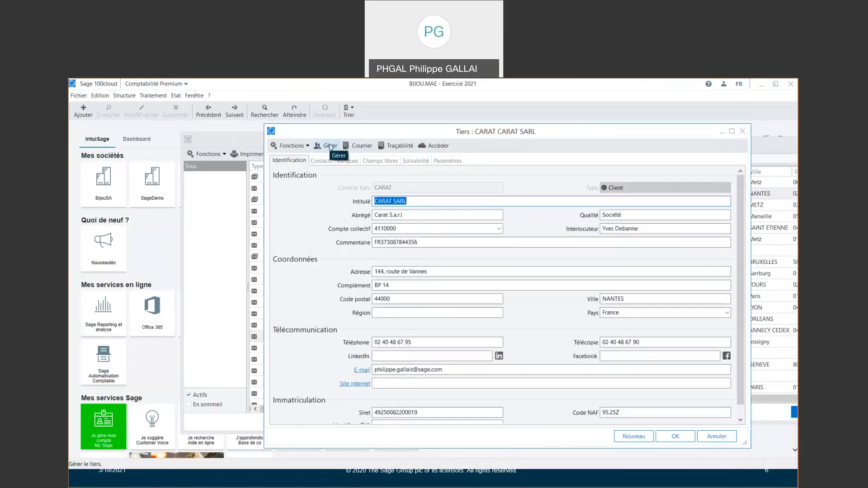
left_click(330, 147)
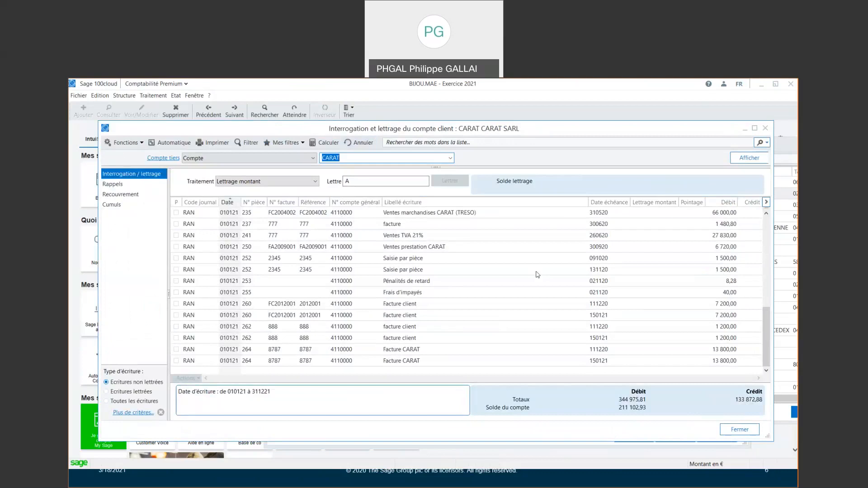
left_click(765, 128)
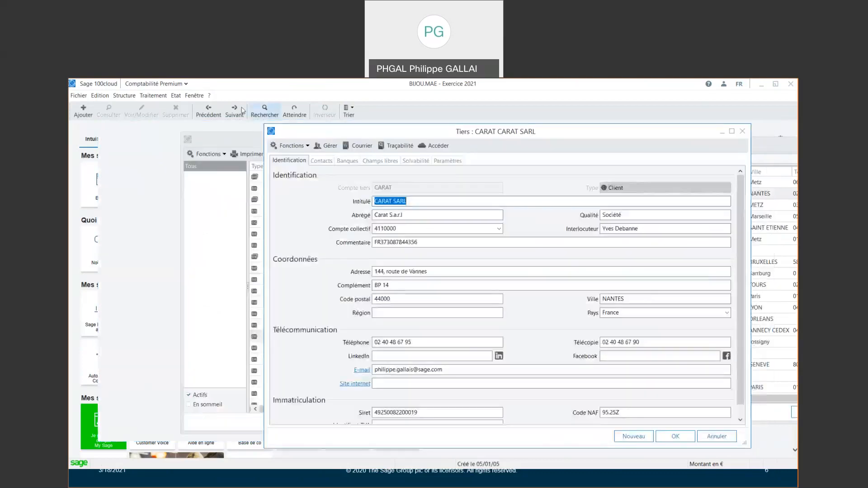
left_click(153, 95)
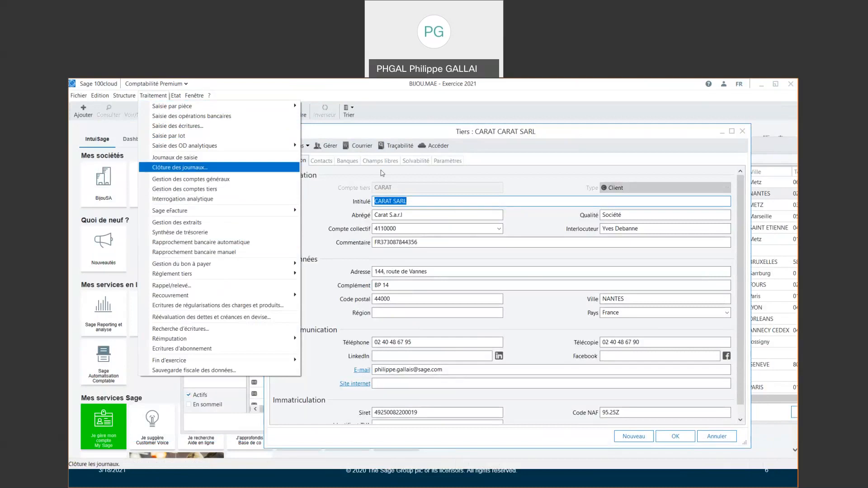
left_click(385, 181)
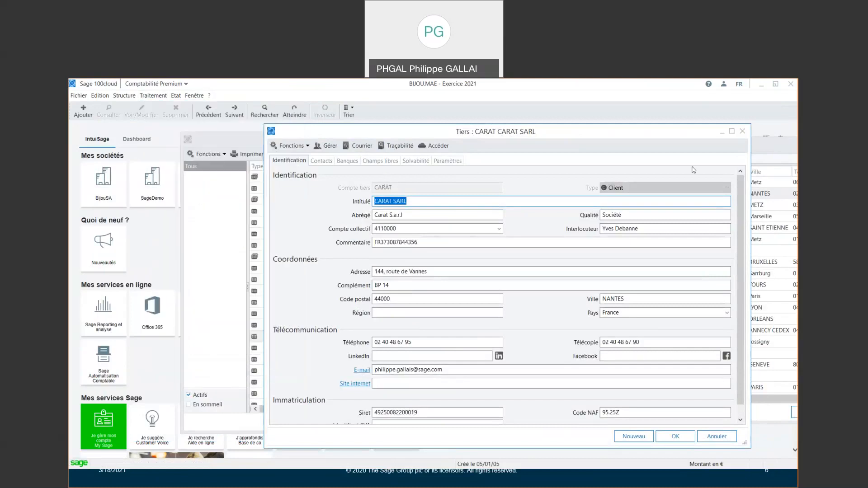
left_click(742, 132)
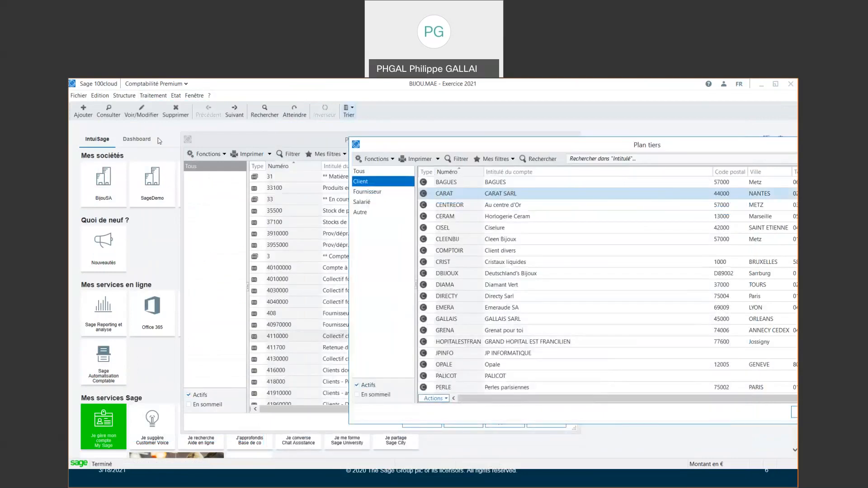
left_click(129, 96)
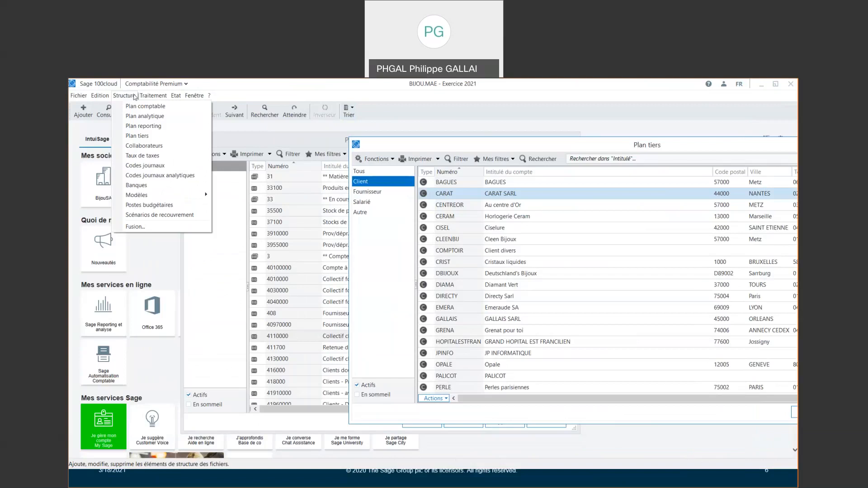
mouse_move(158, 97)
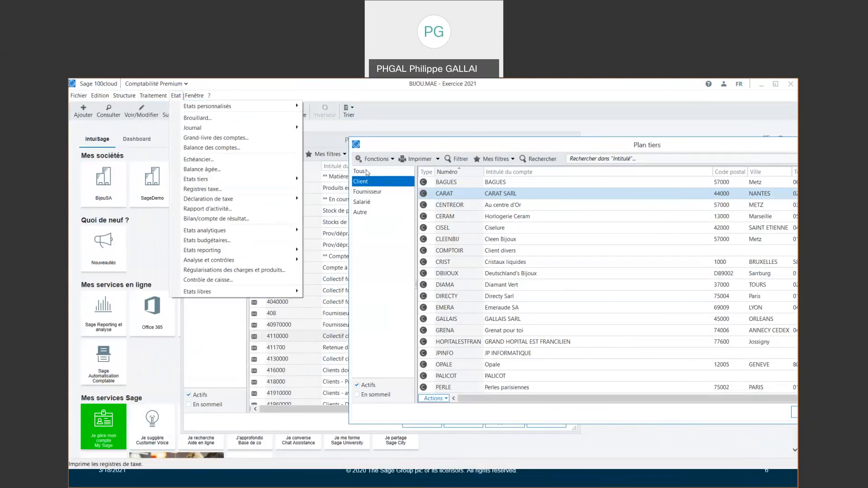
Step: Request the third-party balance report (Balance des tiers) restricted to the Client type
left_click_drag(508, 142, 363, 170)
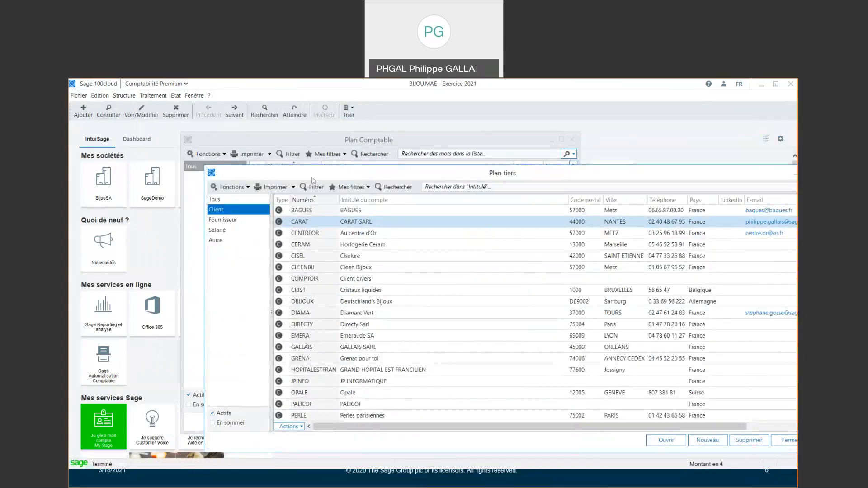
left_click(175, 97)
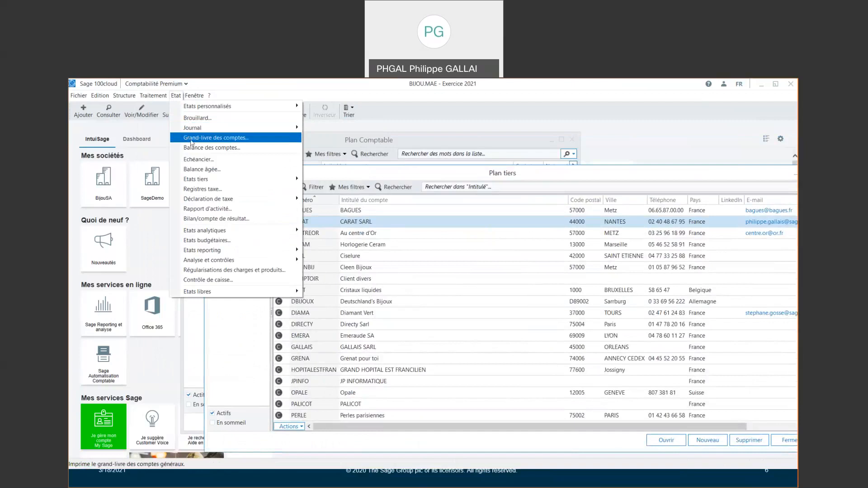
mouse_move(199, 180)
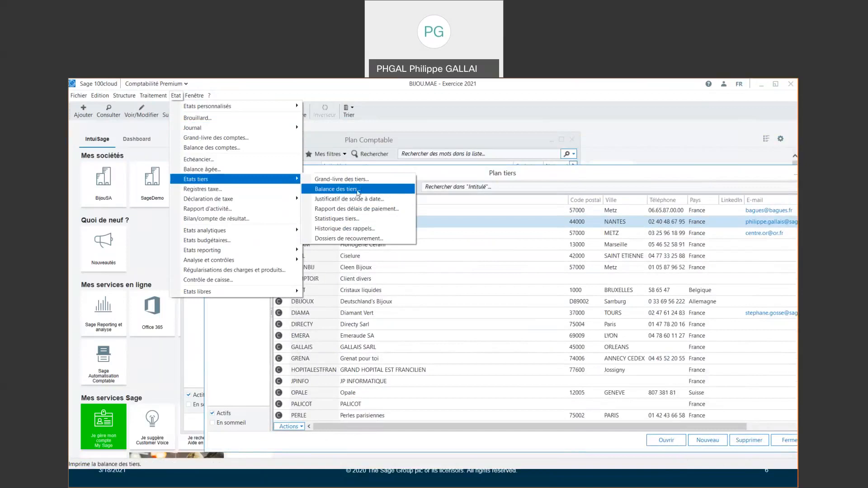
left_click(358, 190)
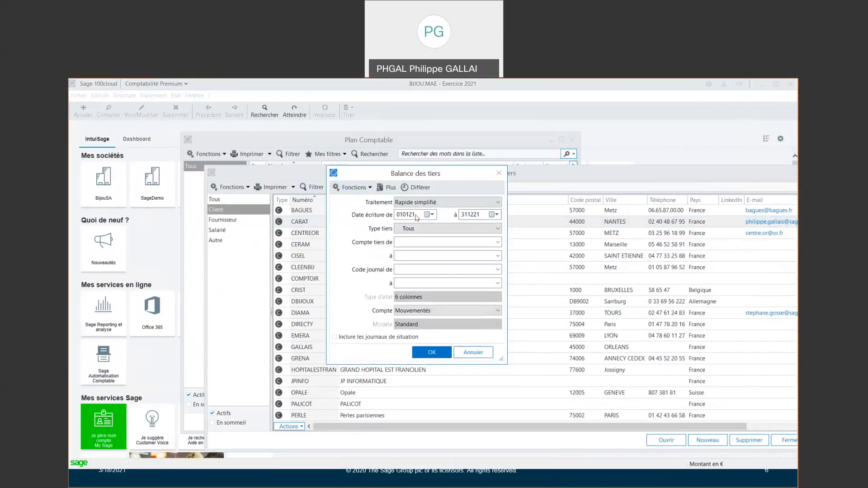
left_click(418, 231)
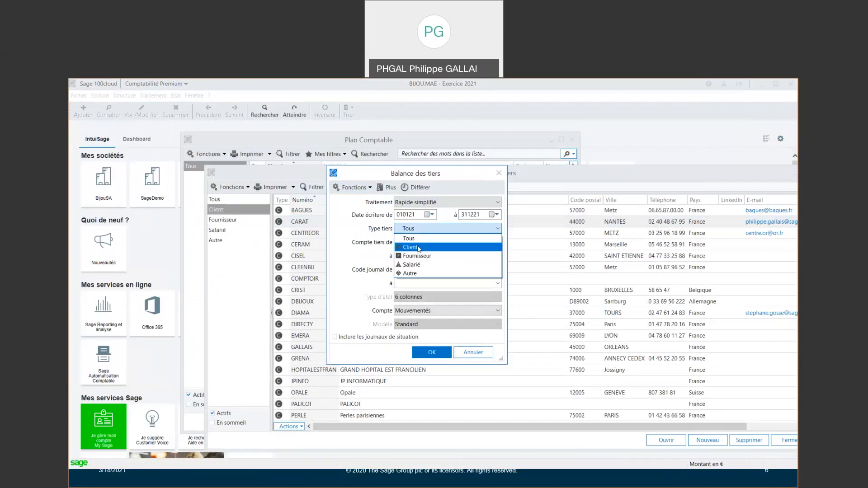
left_click(418, 248)
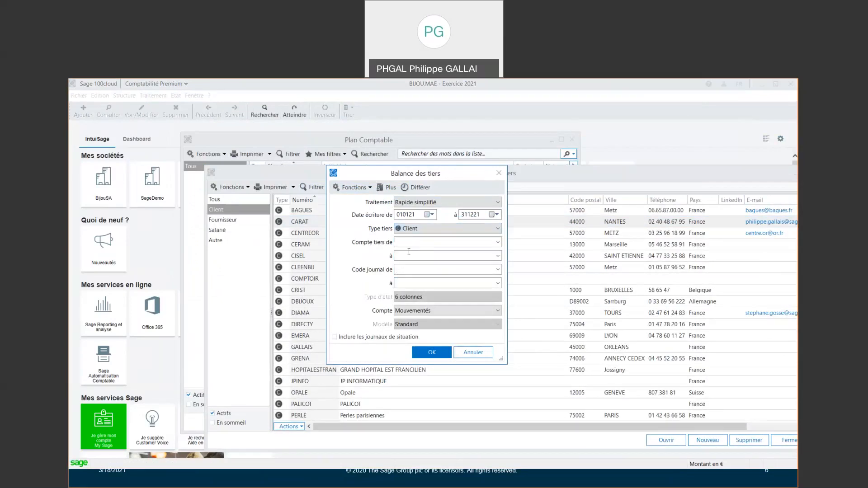
left_click(401, 271)
left_click(432, 352)
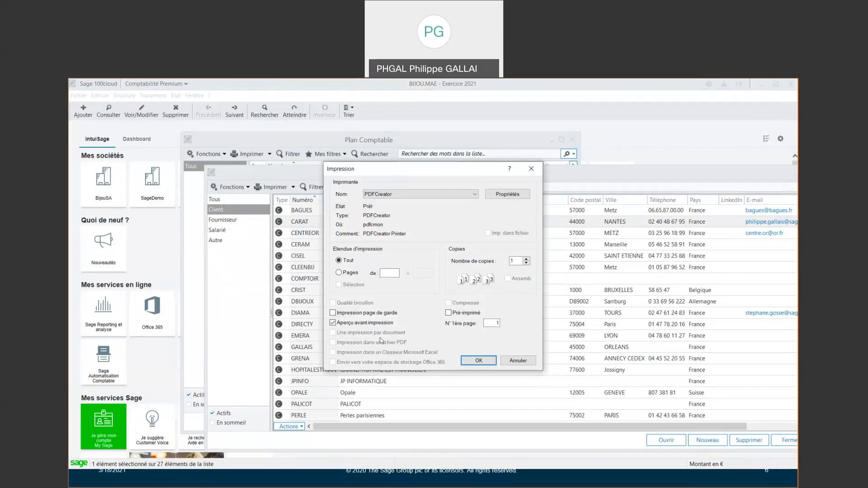
Step: Display the customer balance with the pre-print preview option (Aperçu avant impression) enabled, and close the preview
left_click(334, 323)
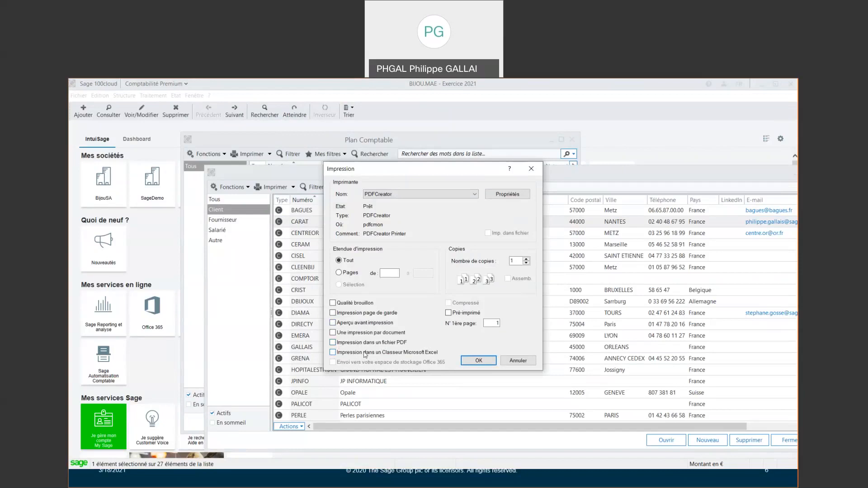
left_click(333, 323)
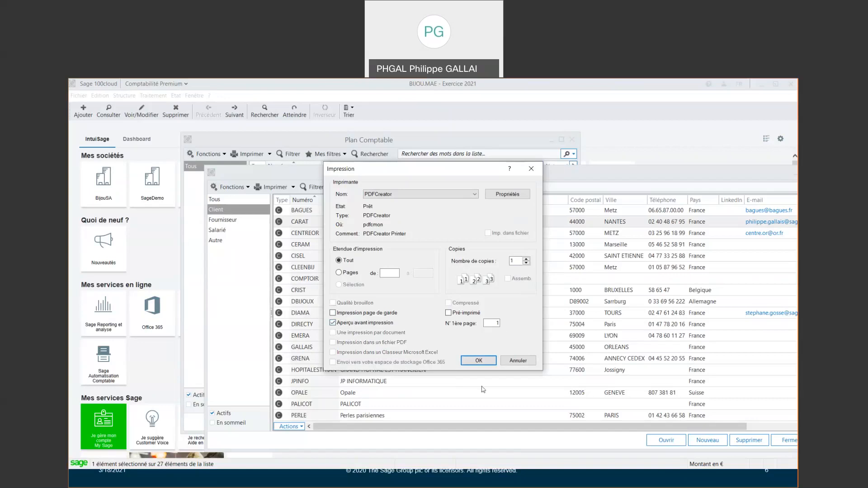
left_click(479, 360)
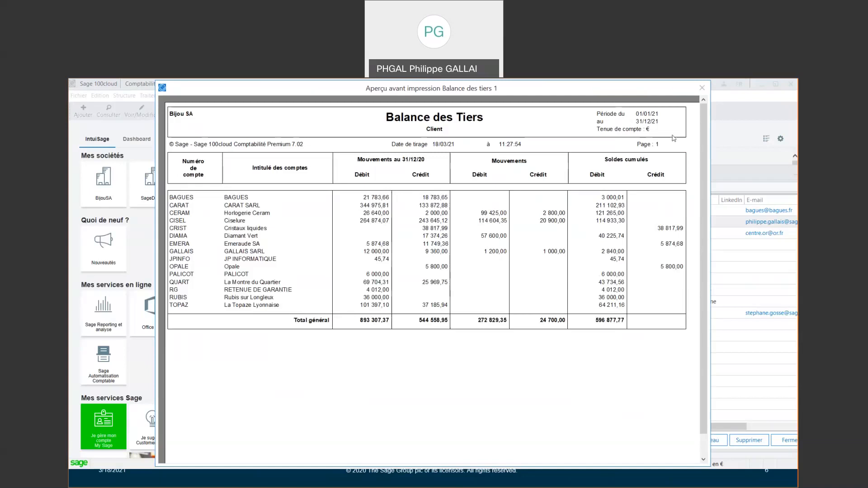
left_click(702, 88)
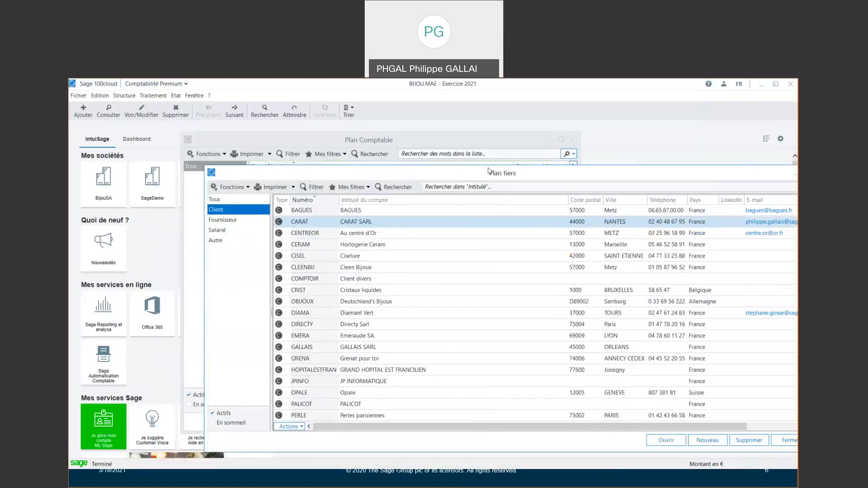
Step: Close the third-party list and the chart of accounts
left_click_drag(488, 169, 406, 162)
left_click(734, 167)
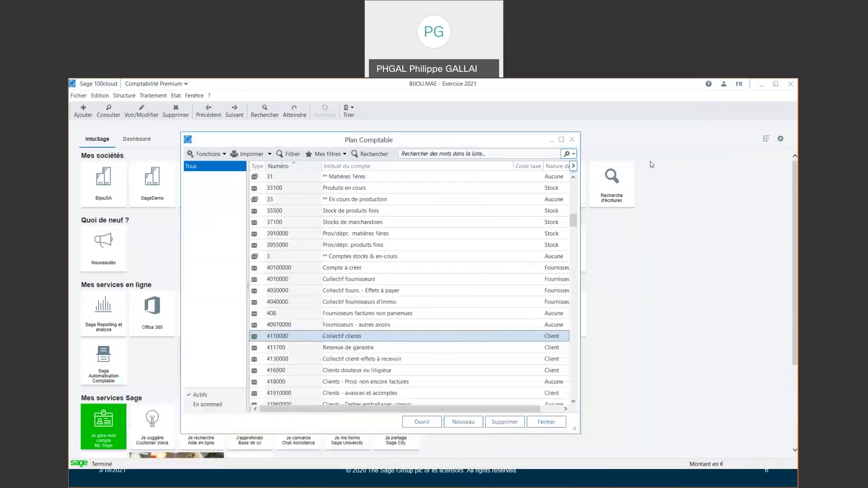
left_click(575, 143)
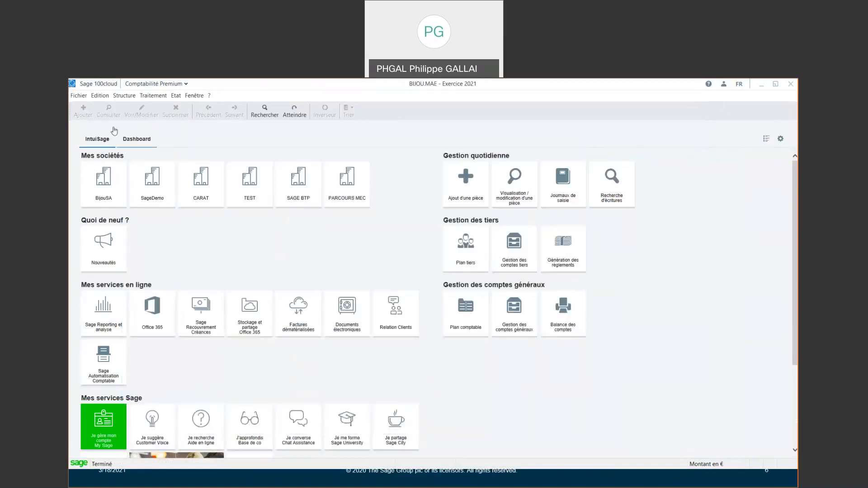
Step: Open tax code C20 from the tax rates list and check its direction (Sens) options, keeping Collectée
left_click(124, 96)
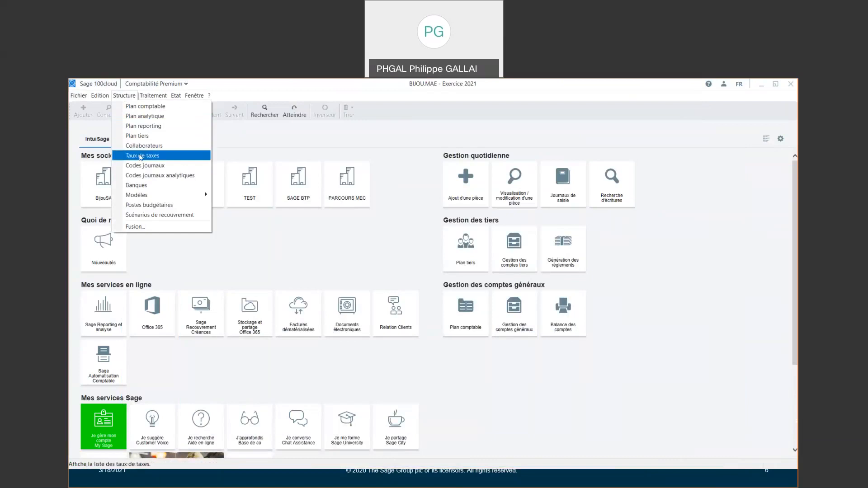
left_click(141, 156)
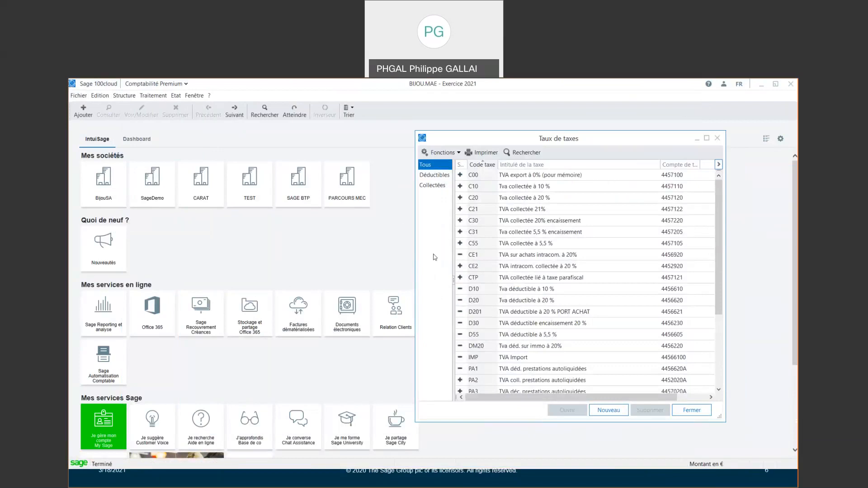
left_click(480, 209)
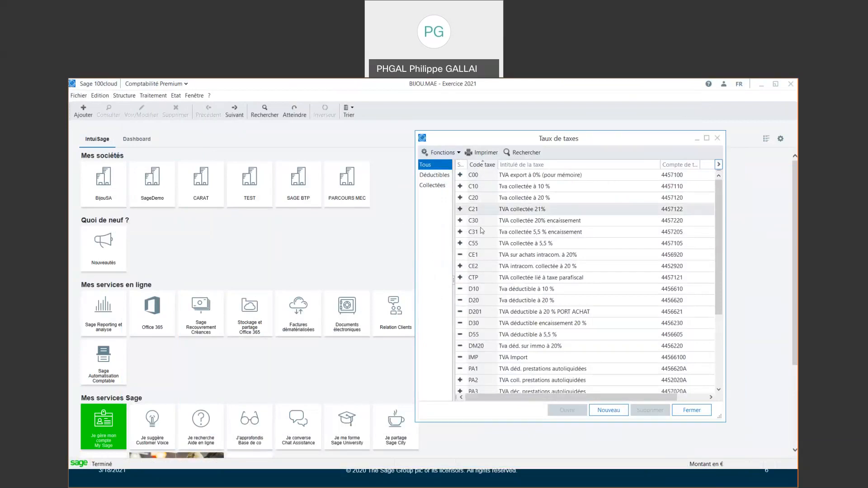
double_click(479, 199)
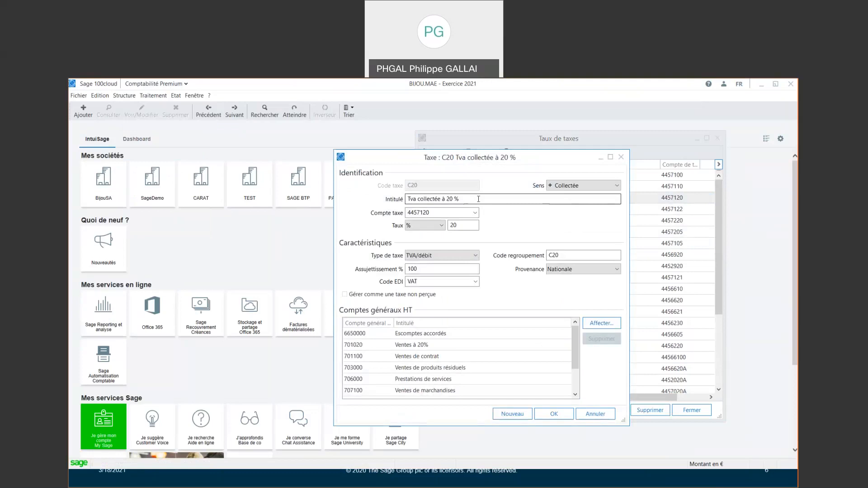
left_click(570, 185)
left_click(566, 204)
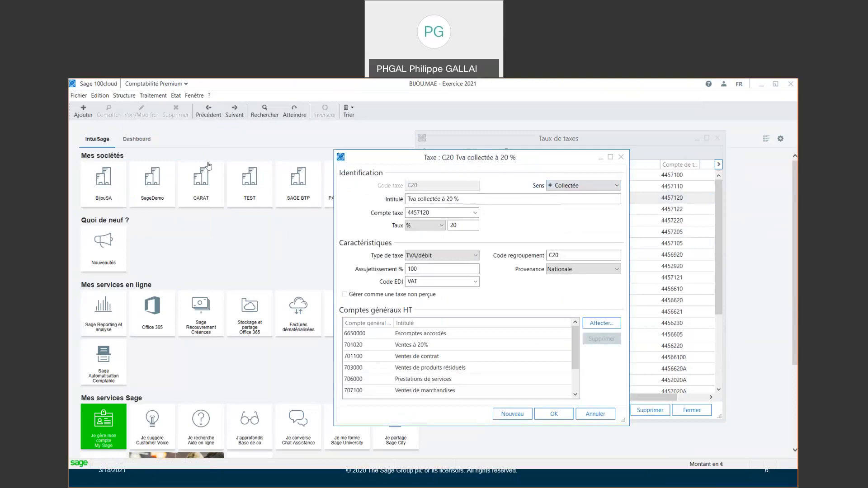
Step: Review tax code C20's rate units, tax types and linked general accounts, and close the record
left_click(433, 226)
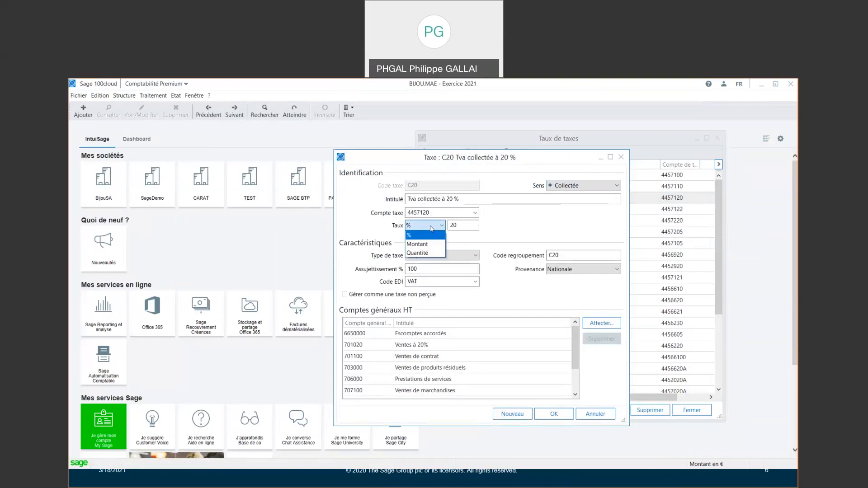
left_click(432, 228)
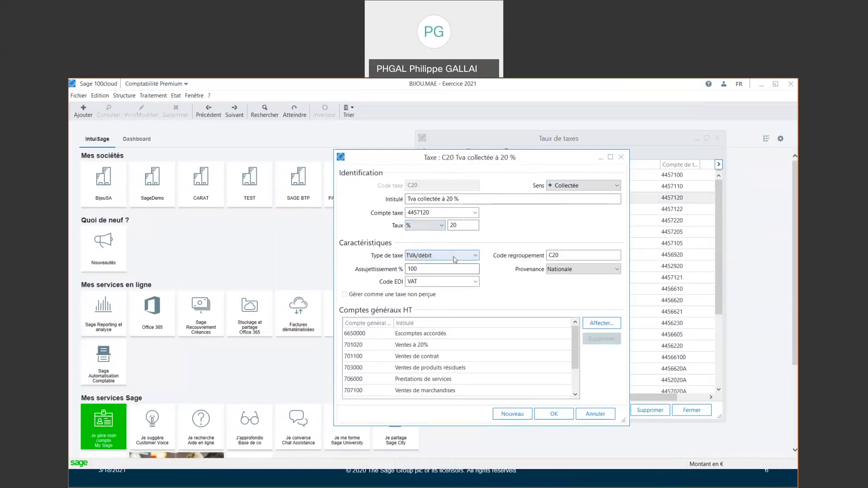
left_click(455, 259)
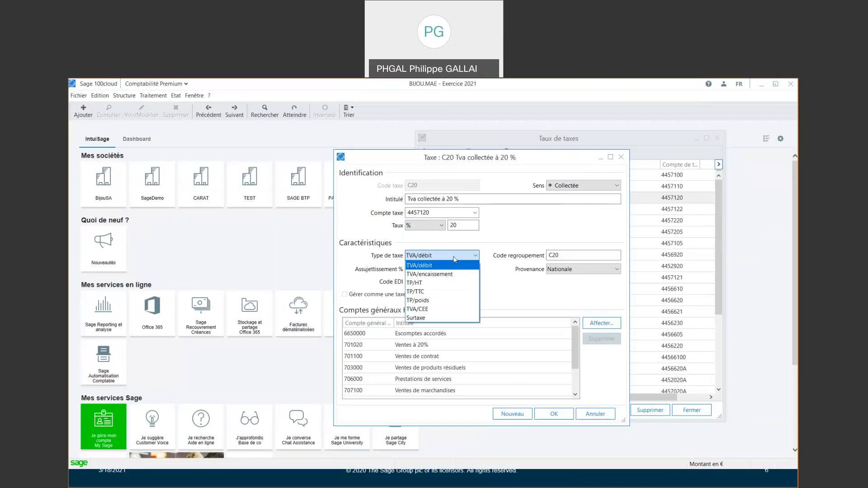
left_click(436, 260)
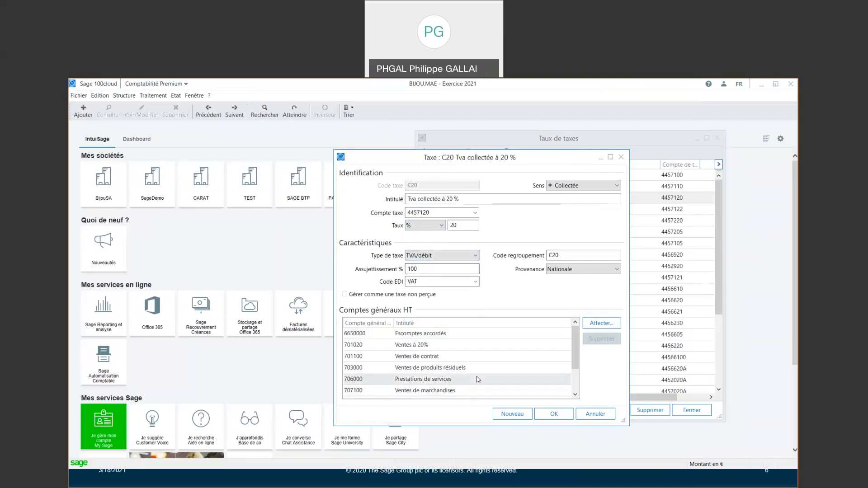
scroll(471, 368, "down", 1)
scroll(467, 370, "up", 1)
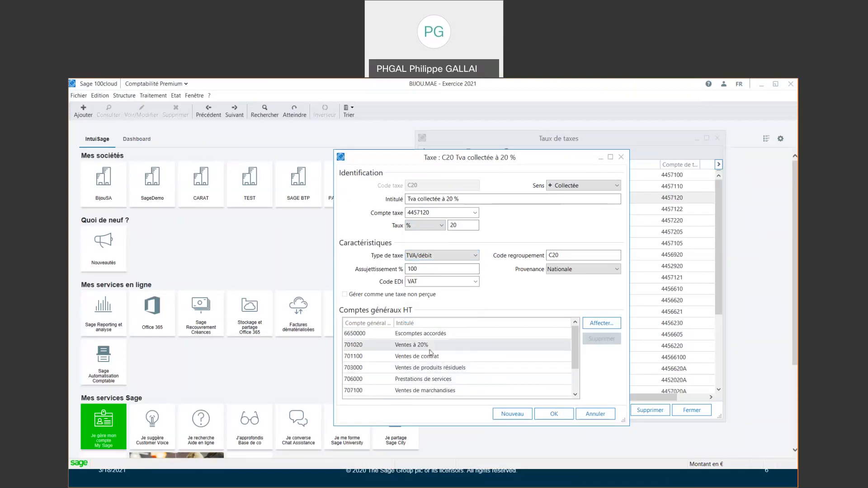
left_click(558, 415)
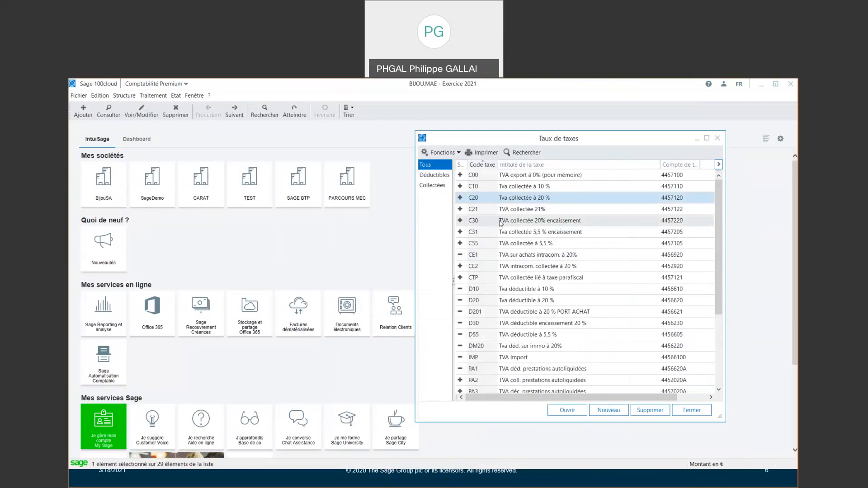
Step: Open tax code C30, check its tax type choices, and close the record without saving
double_click(500, 222)
left_click(466, 256)
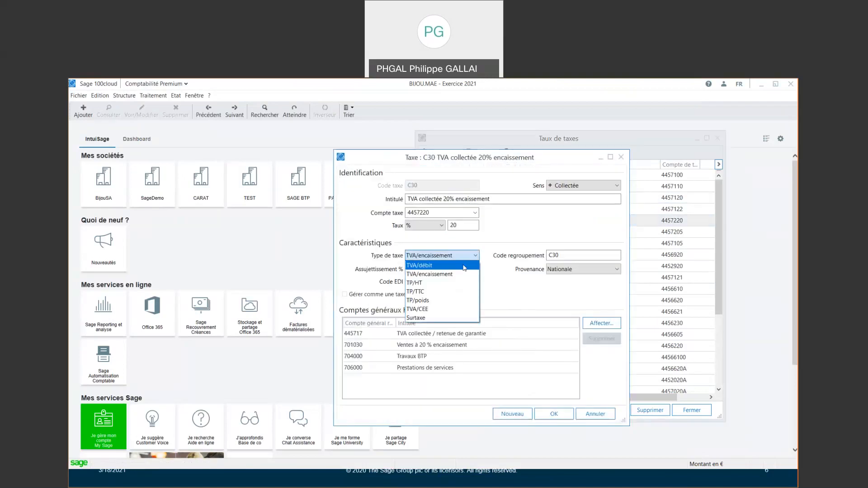
left_click(521, 226)
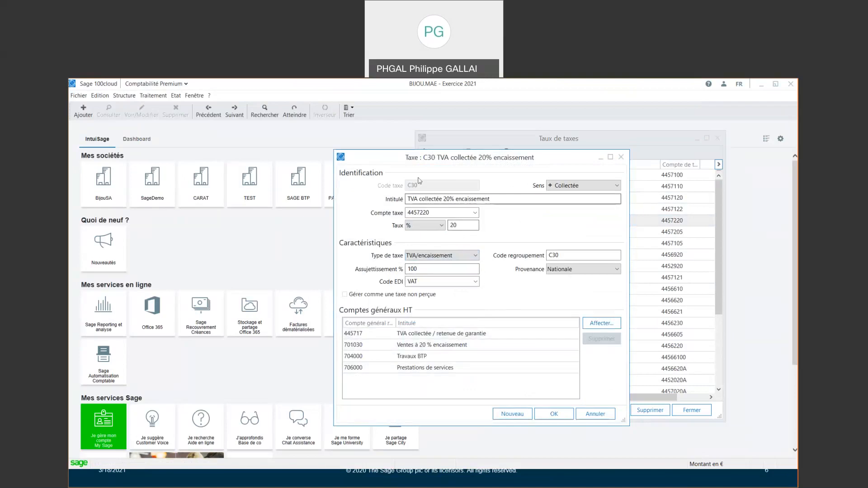
left_click(602, 414)
Step: Find sales account 701020 (Ventes à 20%) in the chart of accounts and open it
left_click(124, 95)
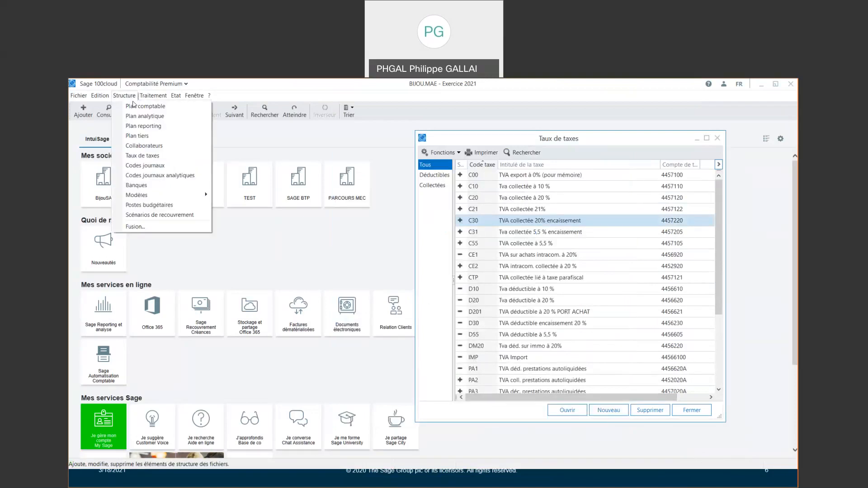
left_click(136, 107)
left_click(279, 265)
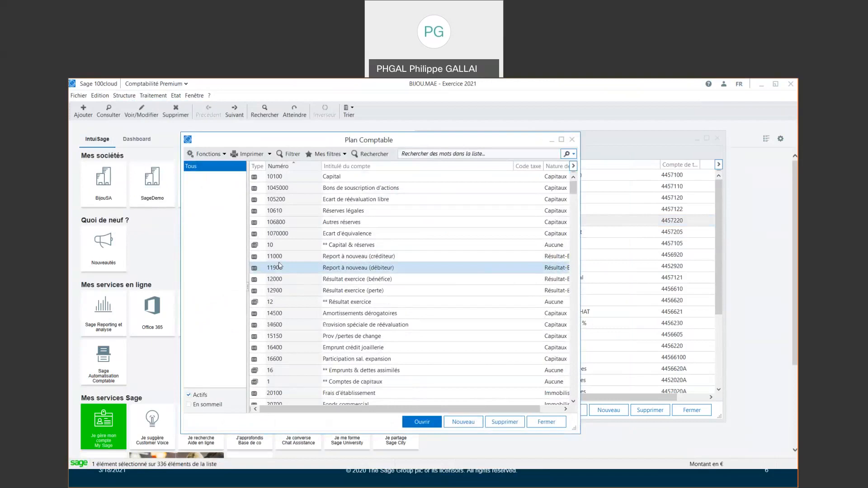
key("7")
key("Down")
key("Down")
key("Down")
key("Up")
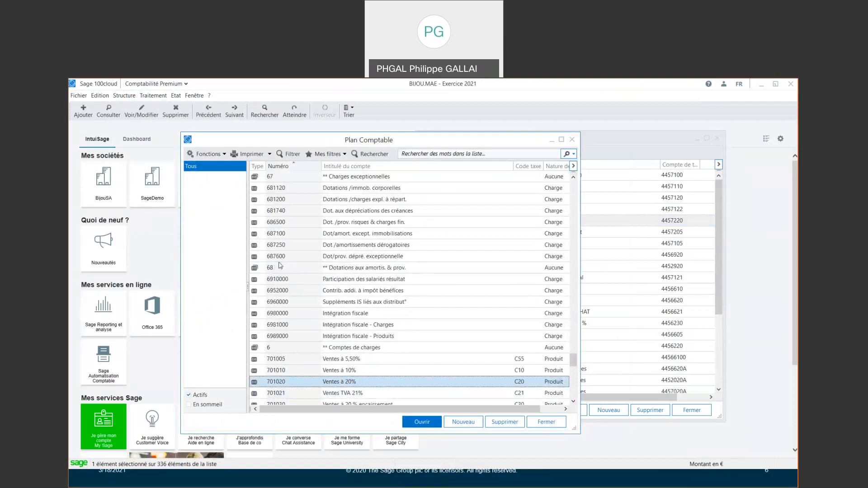
key("Return")
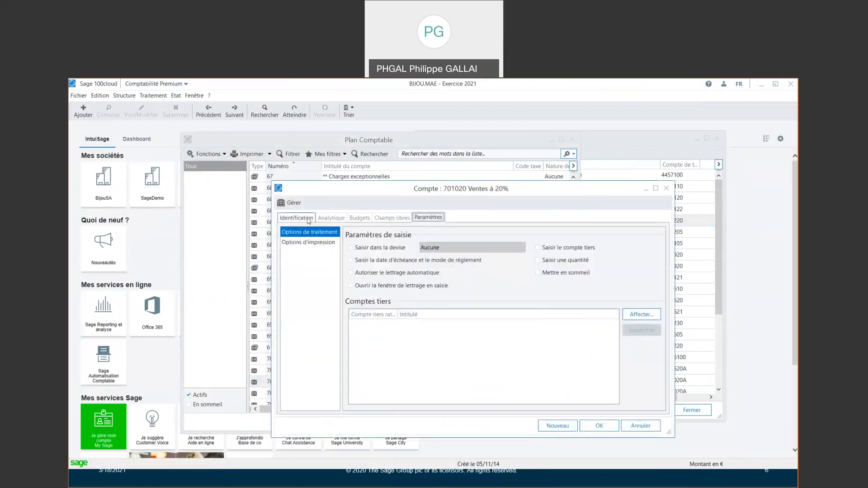
Step: Check the attached tax code in account 701020's identification details, and close the account and the chart of accounts
left_click(309, 220)
left_click(387, 326)
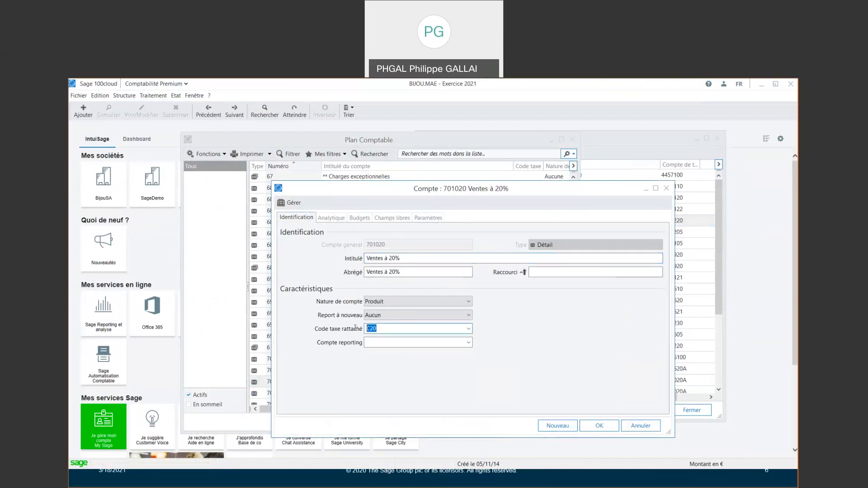
left_click(402, 326)
left_click(667, 189)
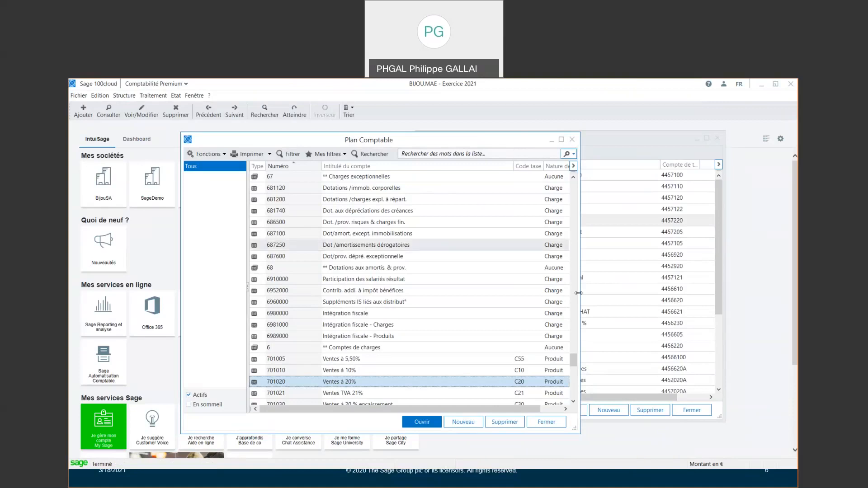
left_click(548, 422)
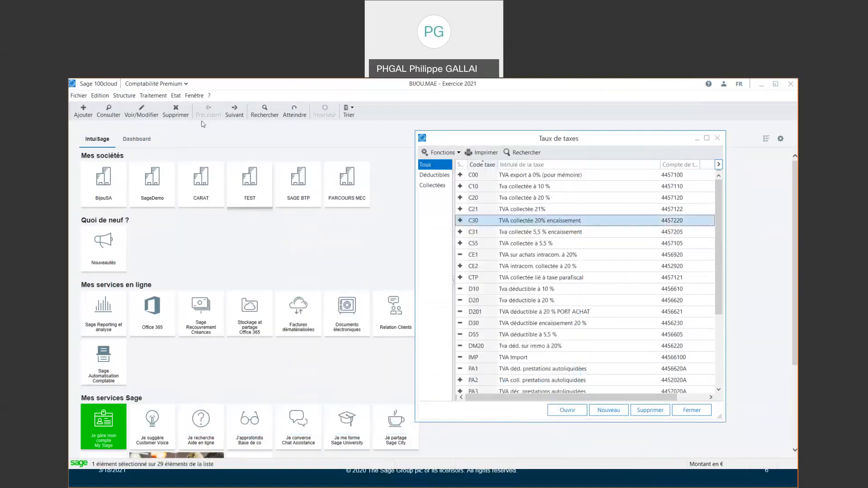
Step: Open the subscription model Crédi-bail mobilier 2021, check its linked entry model and schedule parameters, and close it without saving
left_click(130, 95)
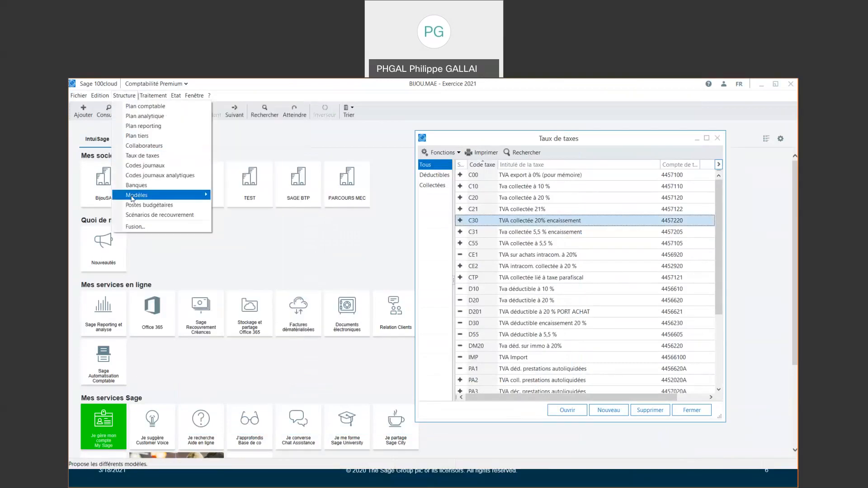
mouse_move(133, 198)
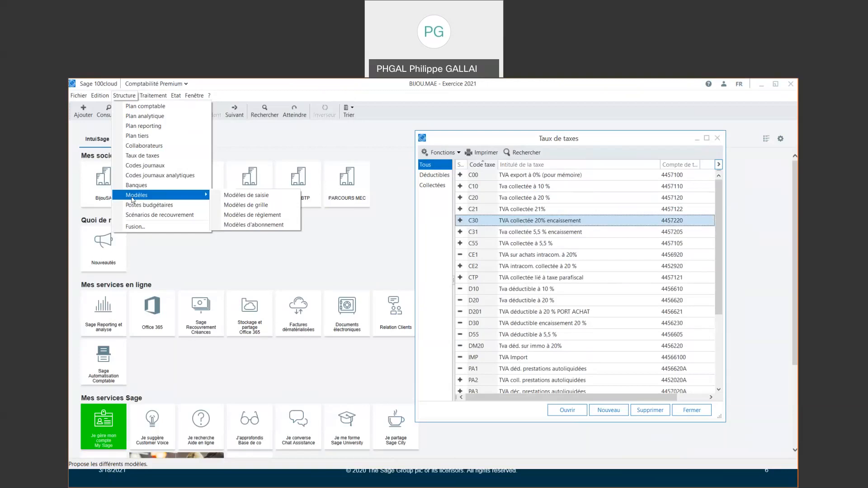
left_click(240, 226)
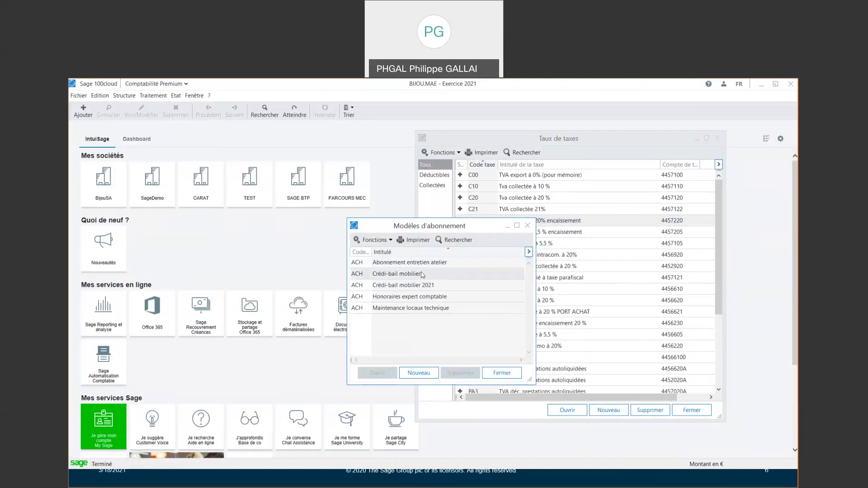
double_click(409, 286)
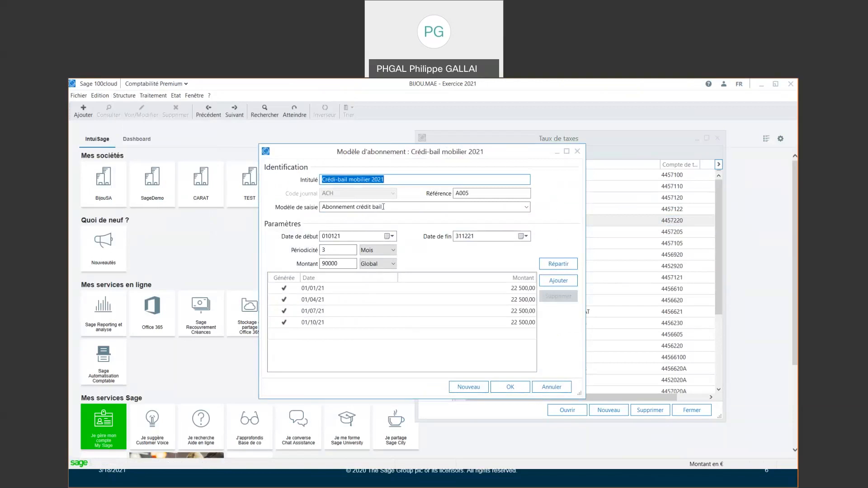
left_click_drag(383, 207, 320, 207)
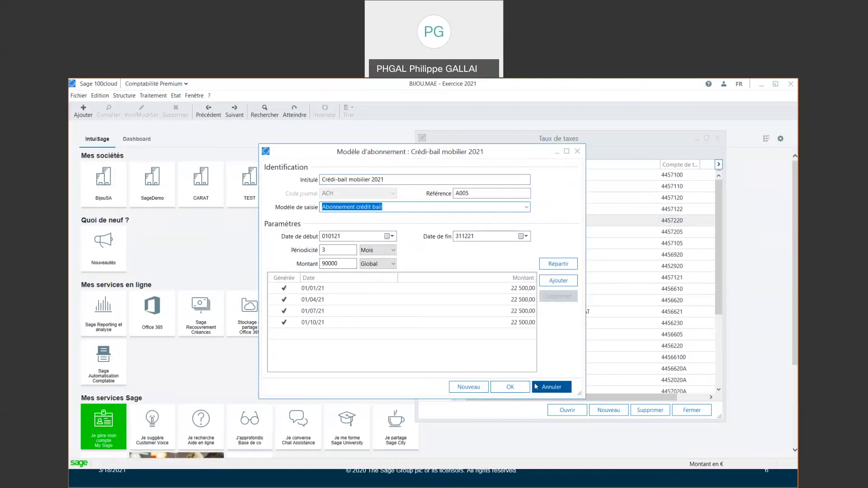
left_click(551, 388)
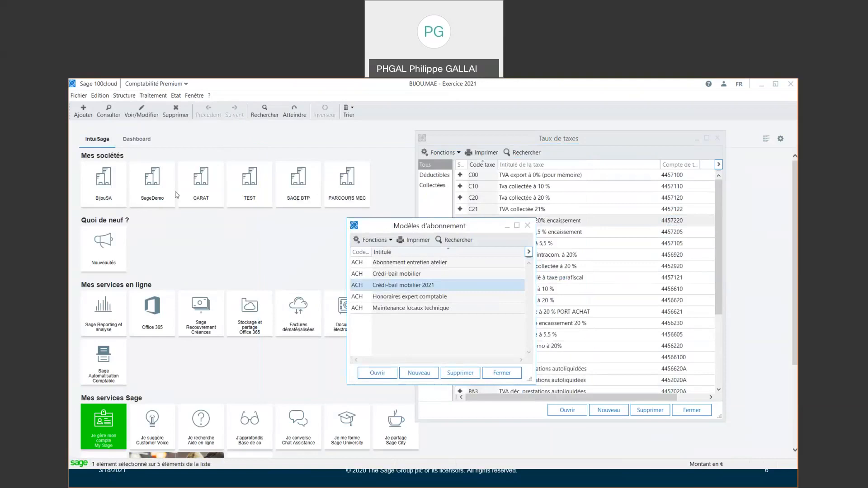
Step: Open the entry model Abonnement crédit bail, review its account lines, and close the model and the entry model list
left_click(160, 97)
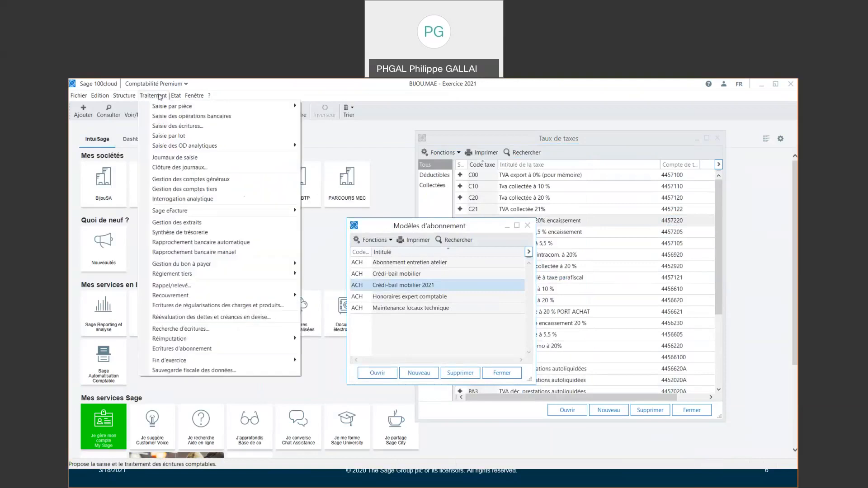
mouse_move(123, 95)
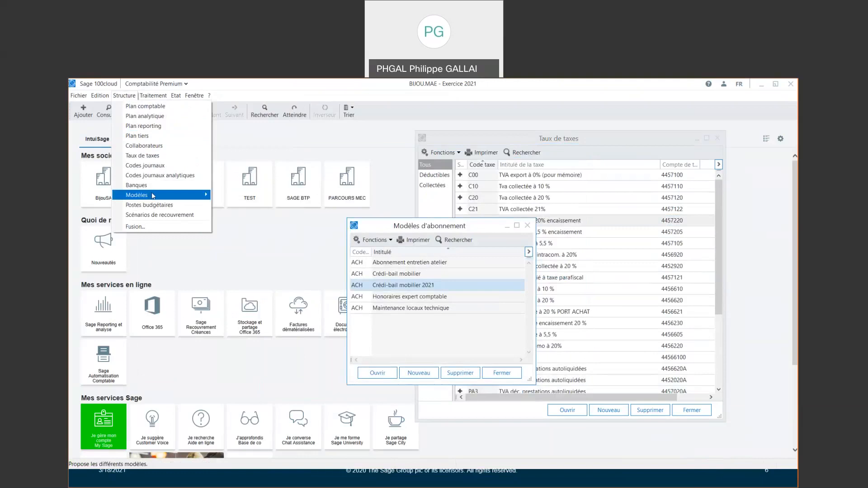
left_click(242, 196)
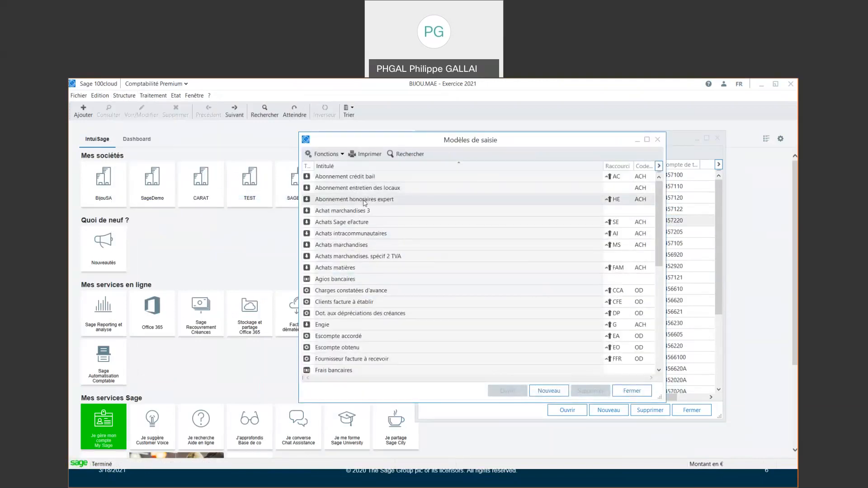
double_click(357, 177)
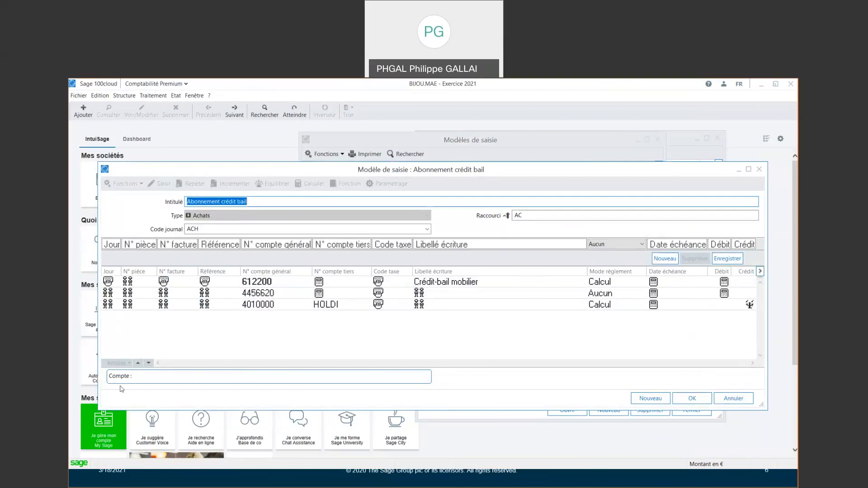
left_click(759, 169)
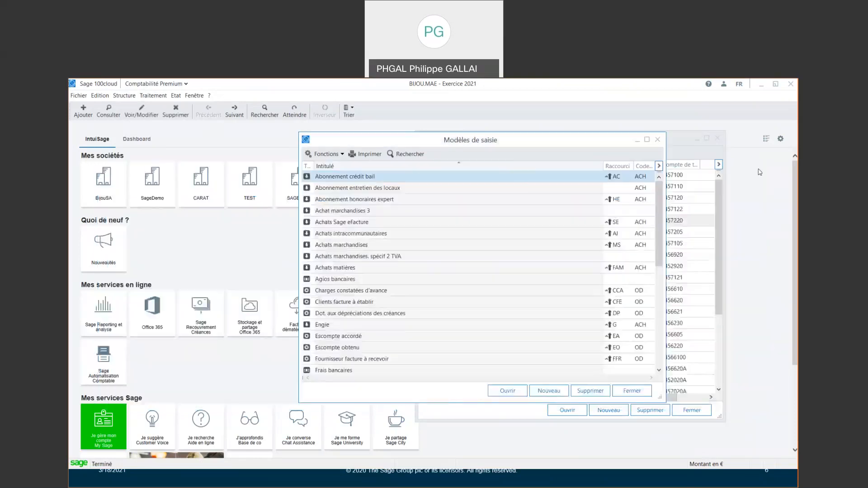
left_click(658, 140)
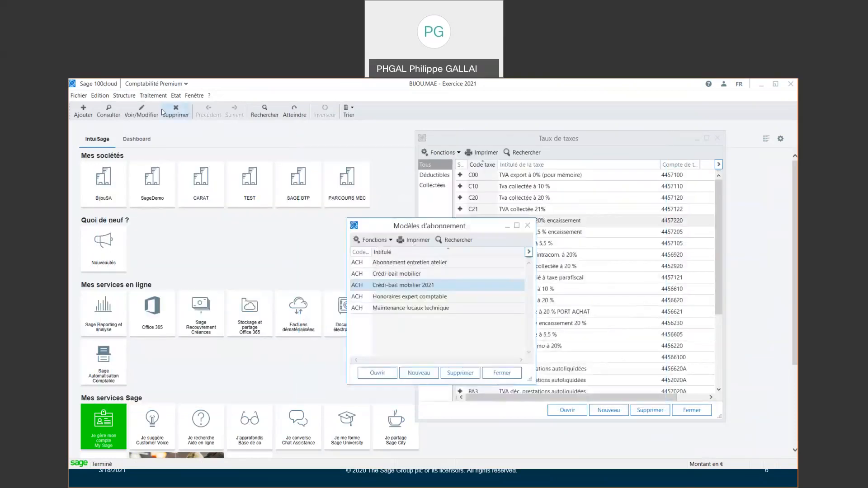
Step: Open the structure element merge (Fusion), set the element to Modèles de saisie, browse the BIJOU.MAE models, and close it
left_click(124, 96)
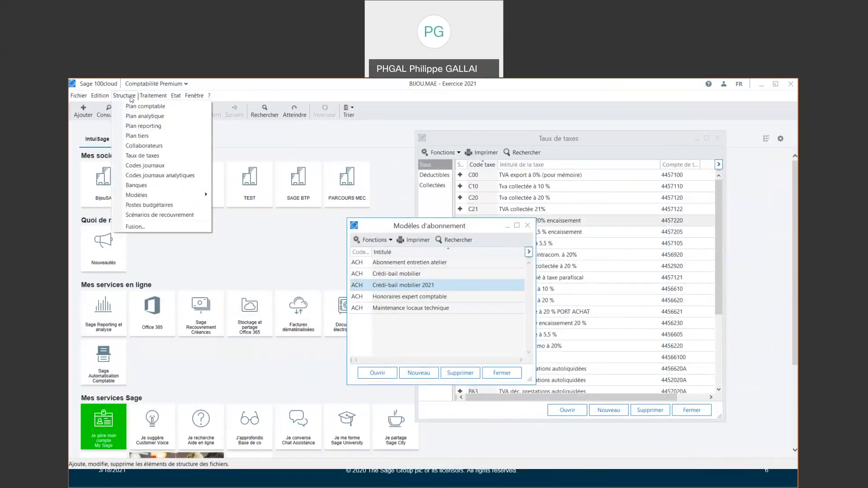
left_click(157, 227)
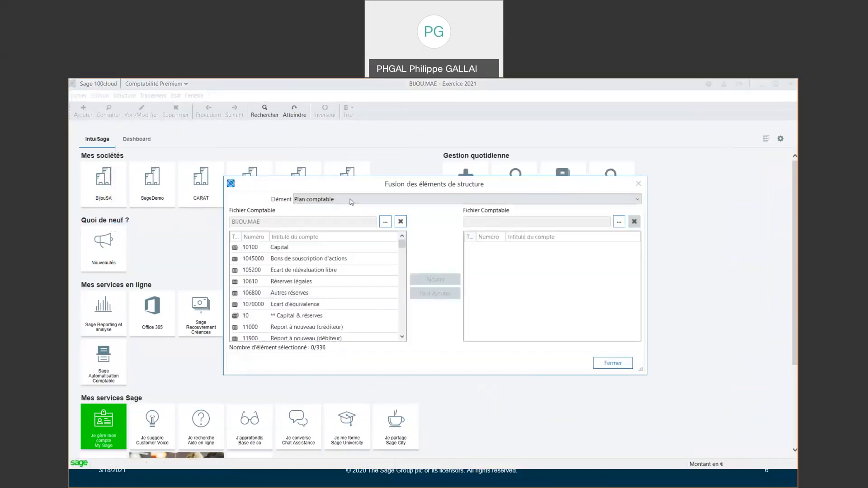
left_click(345, 201)
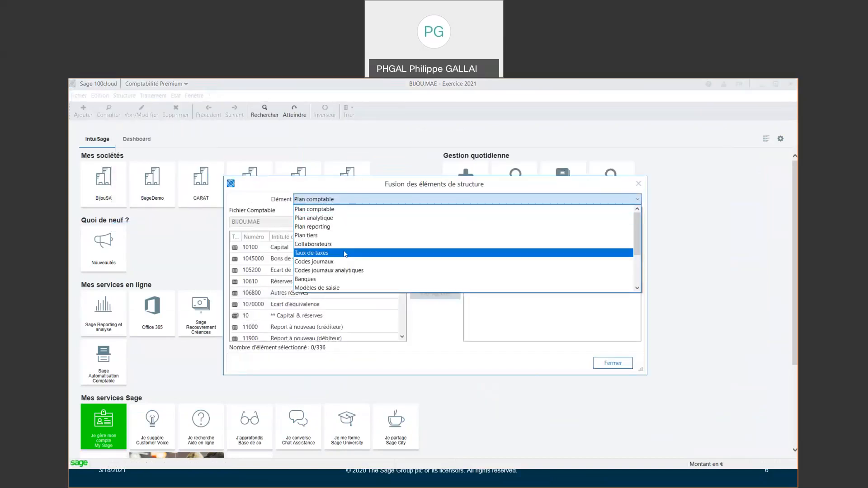
scroll(352, 301, "down", 1)
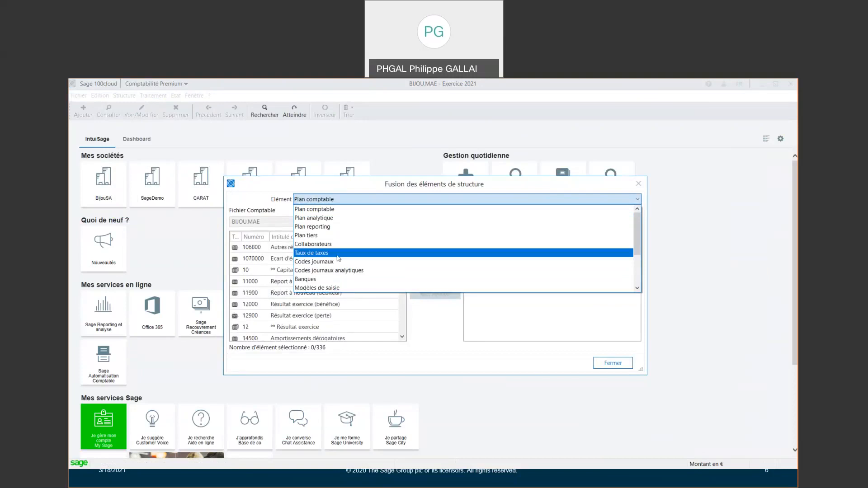
left_click(328, 290)
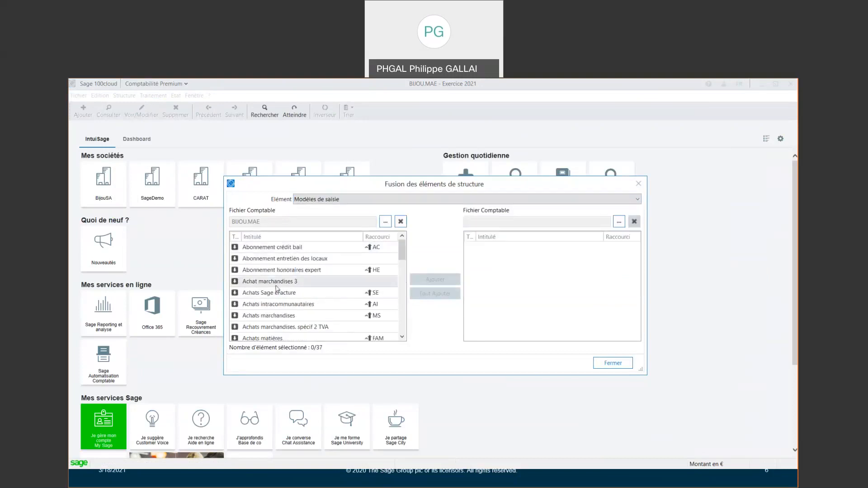
scroll(277, 297, "down", 2)
scroll(277, 297, "down", 5)
scroll(280, 290, "up", 8)
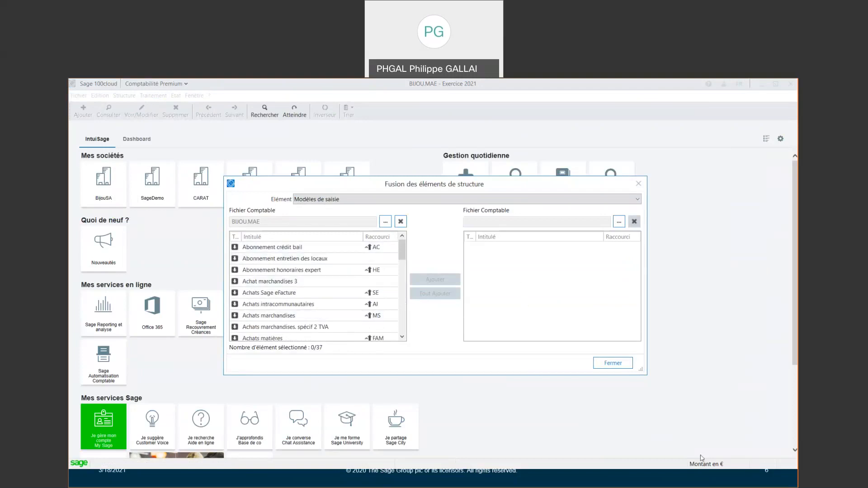
left_click(613, 363)
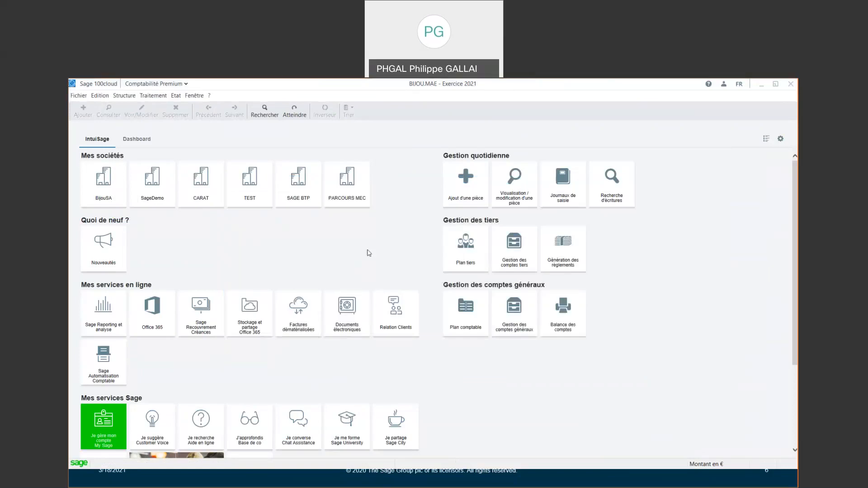
Step: Open the analytical plan, review the sections of the AGENCE plan, and close it
left_click(125, 96)
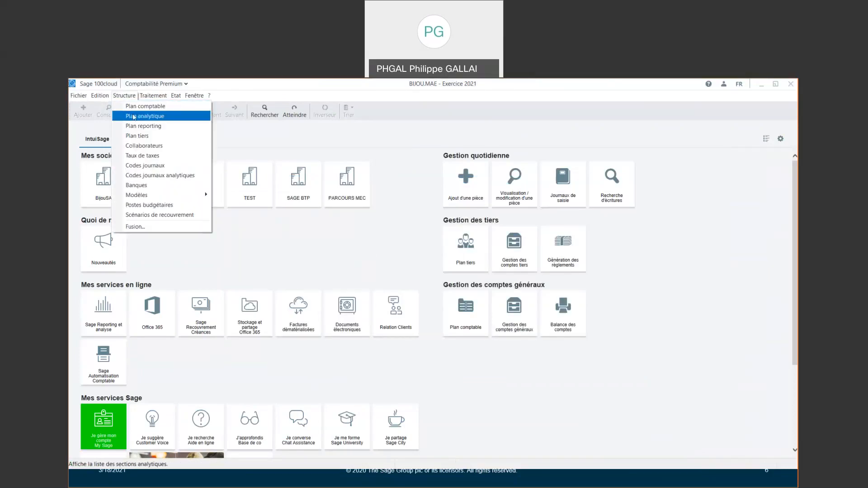
left_click(134, 116)
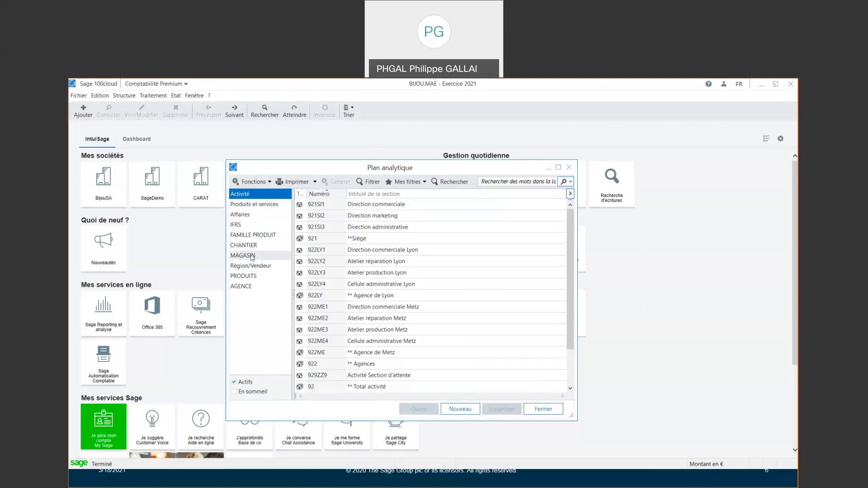
left_click(248, 286)
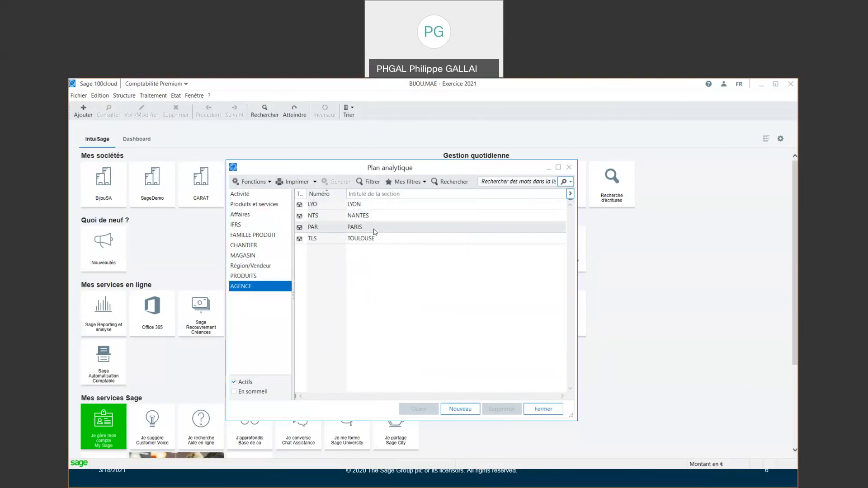
left_click(547, 413)
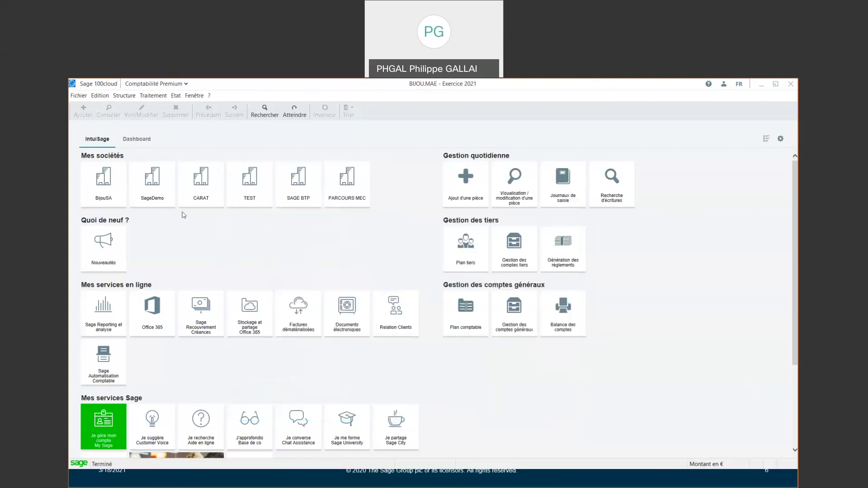
left_click(124, 95)
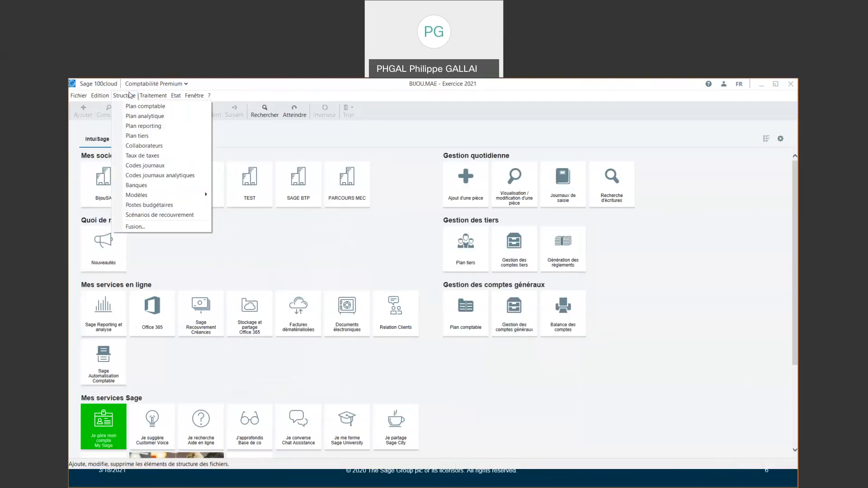
mouse_move(152, 95)
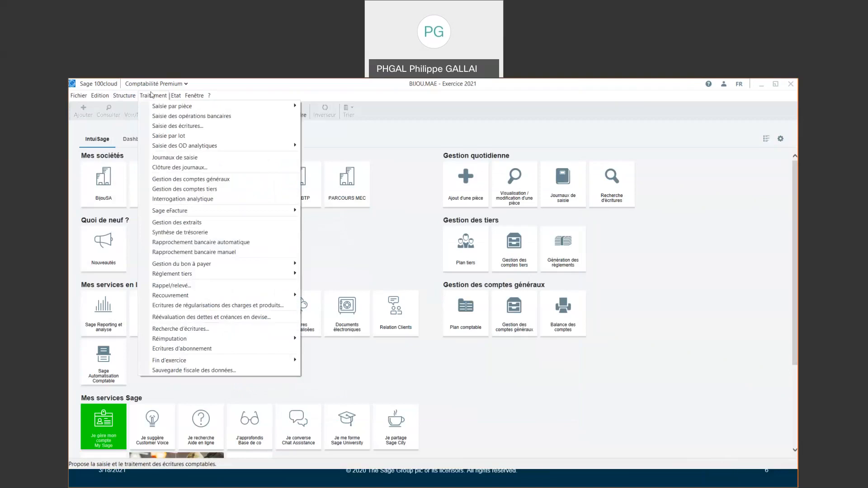
left_click(263, 252)
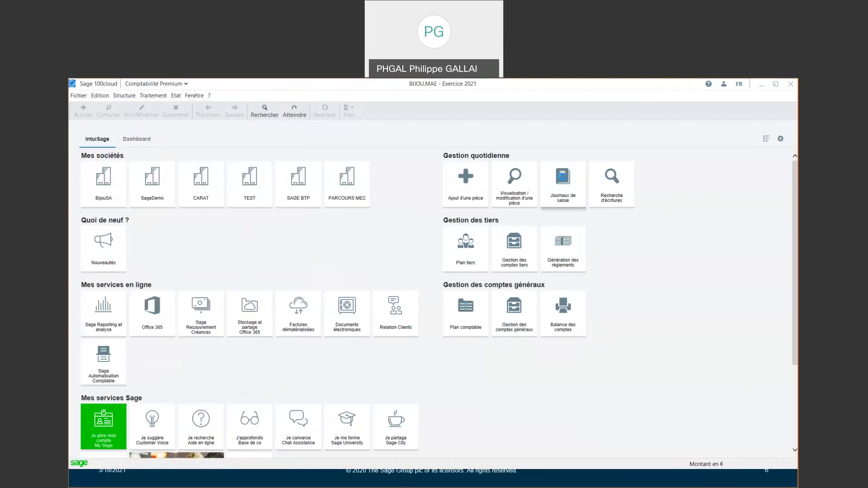
Step: Filter the entry journals to the opened ones, open the February 2021 Ventes marchandises journal, and maximise it
left_click(563, 183)
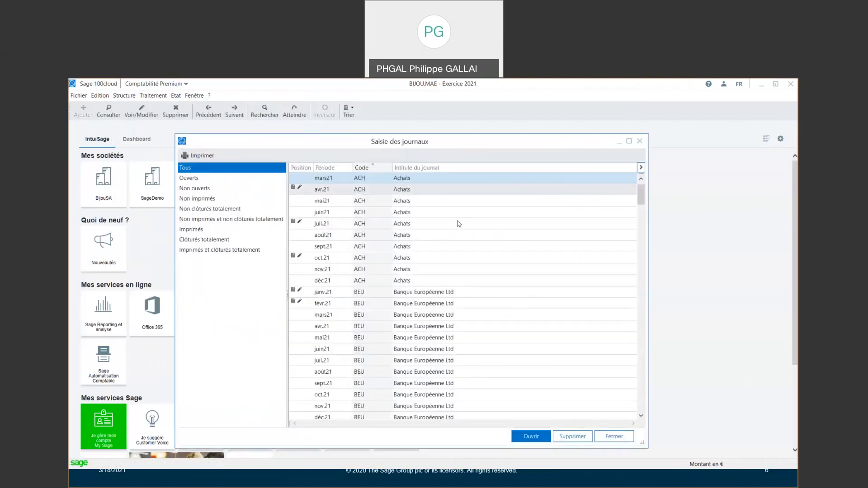
left_click(195, 178)
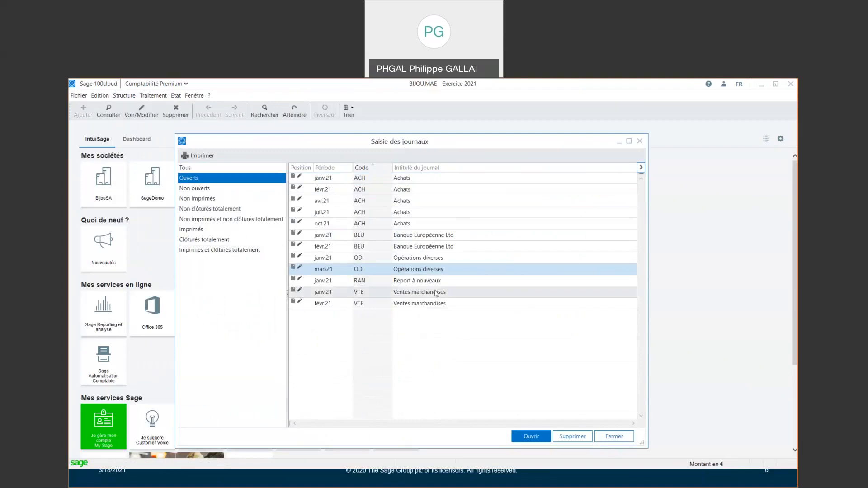
double_click(377, 301)
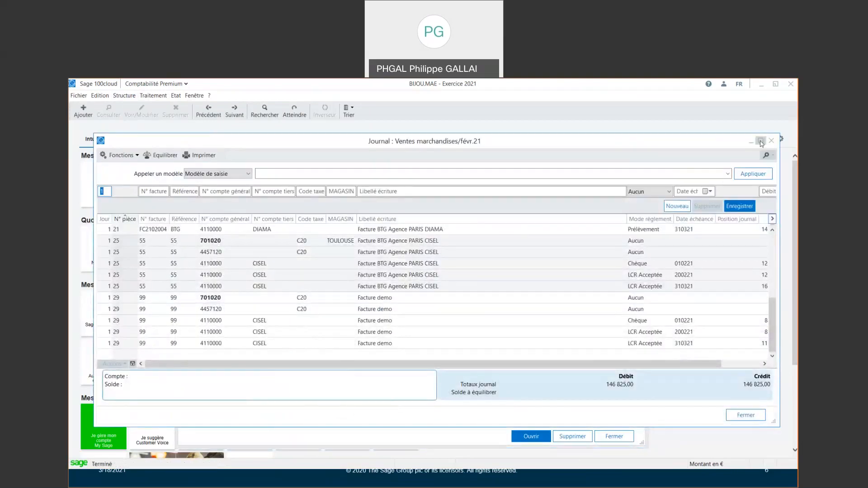
left_click(760, 141)
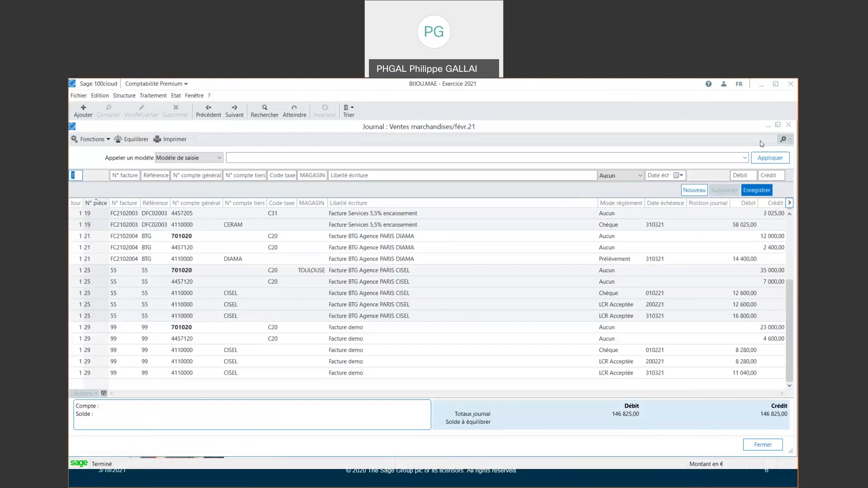
Step: Delete all the lines of piece 29 (Facture demo) from the February 2021 sales journal
left_click(419, 331)
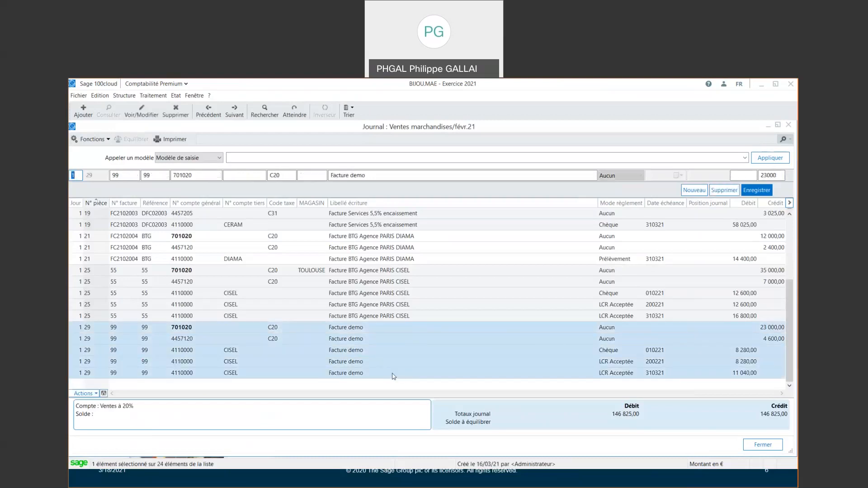
left_click(179, 114)
left_click(431, 312)
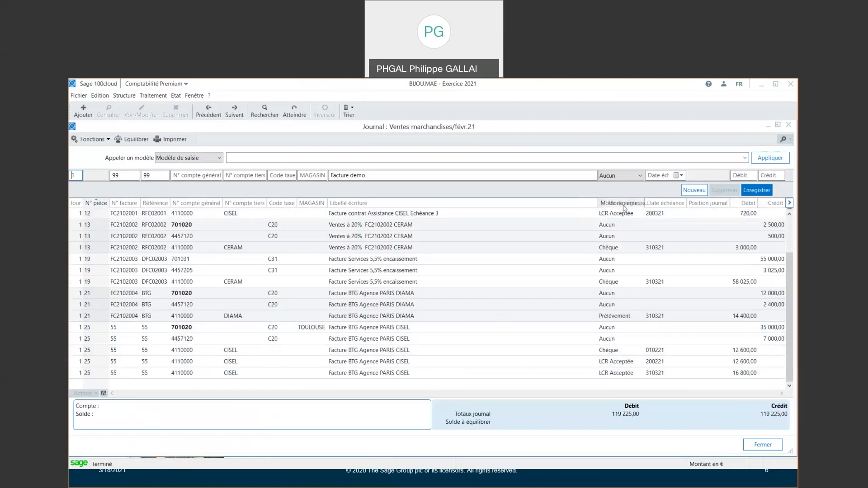
Step: Check the columns available for the journal list without changing them, and select the 701020 sales line of piece 25
left_click(789, 203)
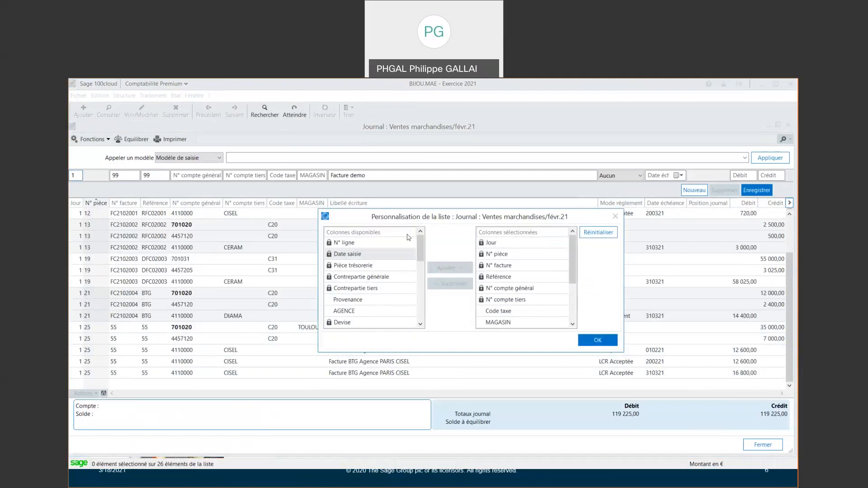
left_click(615, 216)
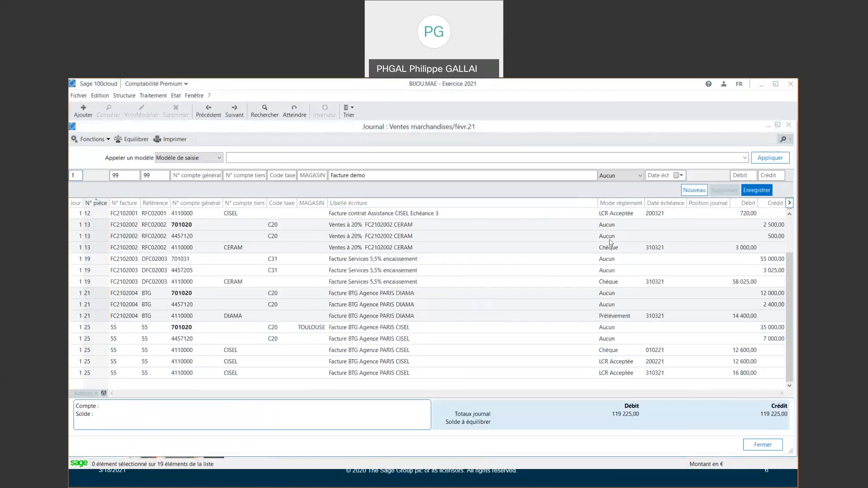
left_click(456, 332)
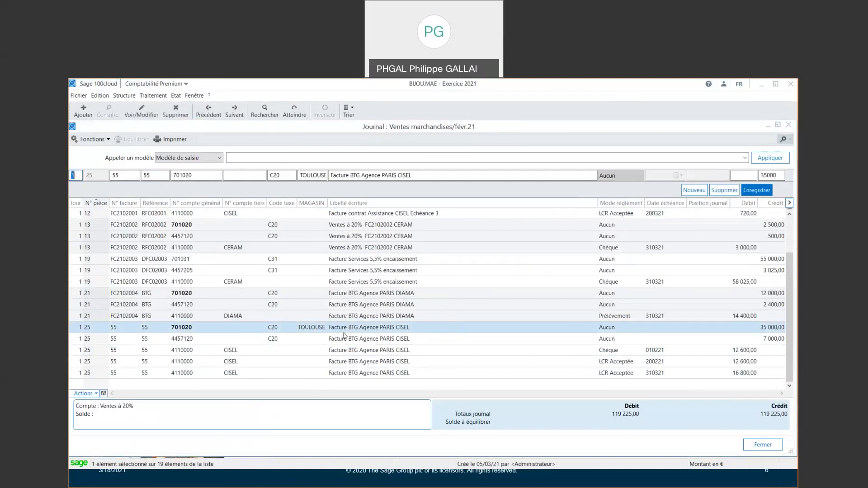
Step: Review the label of piece 25's 701020 line and the payment method of its CISEL line due 200221
left_click_drag(519, 175, 388, 176)
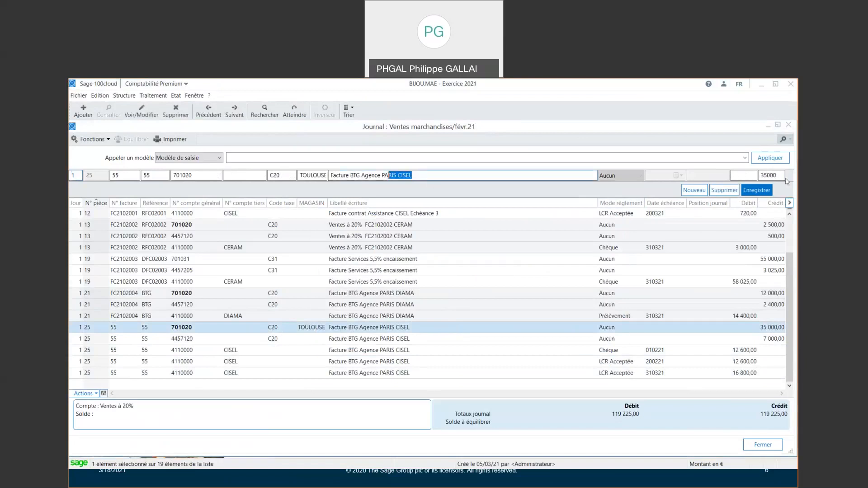
left_click(570, 364)
left_click(635, 177)
left_click(634, 176)
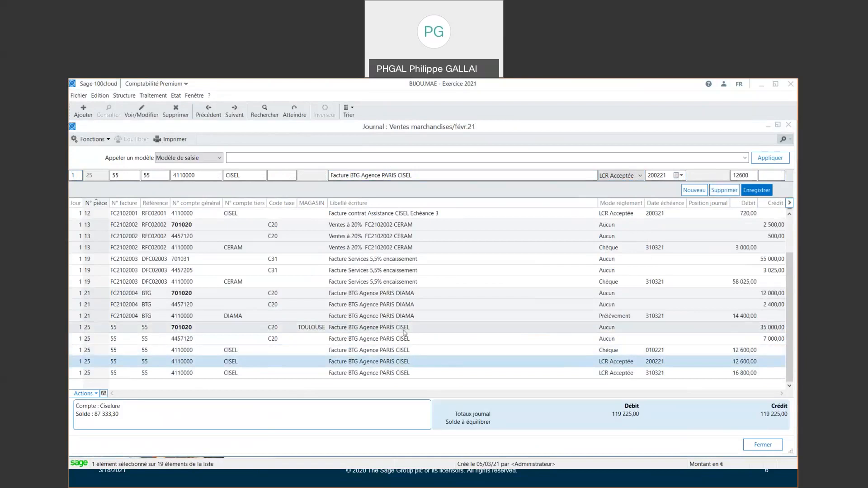
Step: Select all the lines of piece 25, check the options for creating an entry model from them, and cancel
left_click(316, 329)
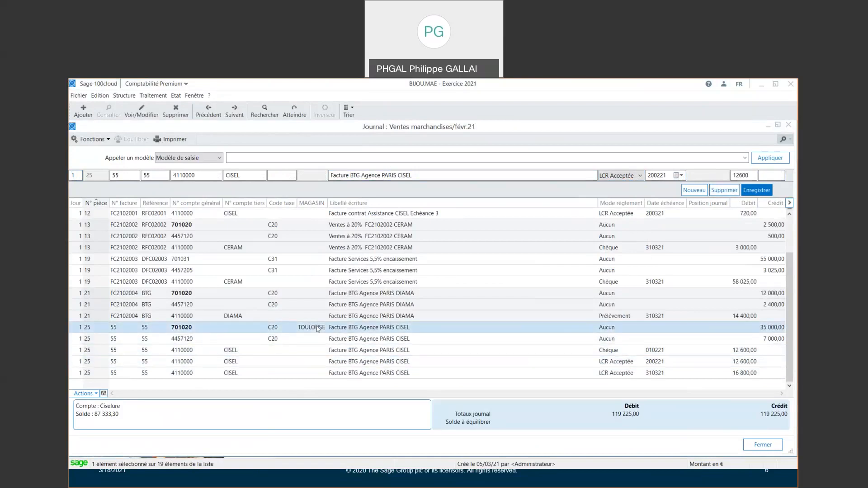
left_click(397, 374, "shift")
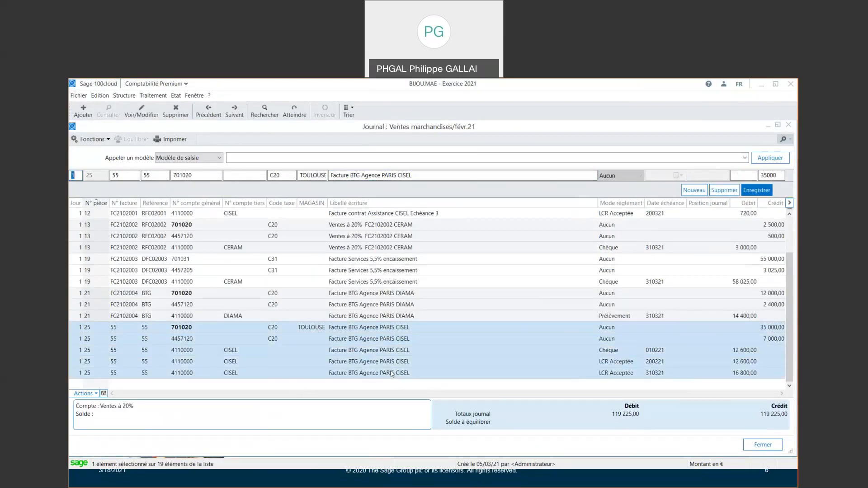
right_click(434, 345)
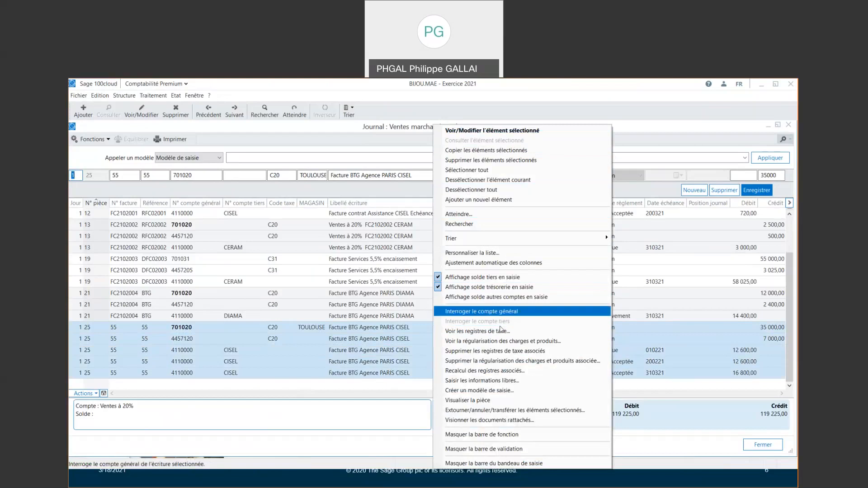
left_click(489, 392)
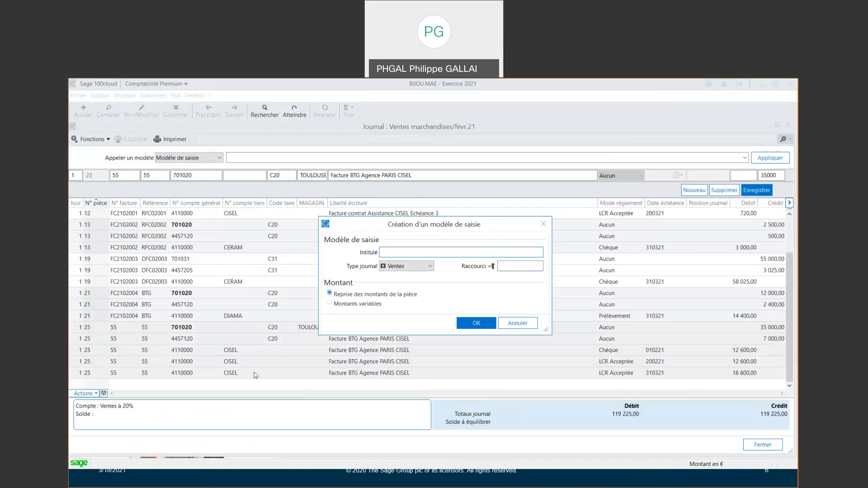
left_click(518, 324)
Step: Check the transfer, cancellation and reversal options for the selected lines of piece 25 without applying any
right_click(444, 343)
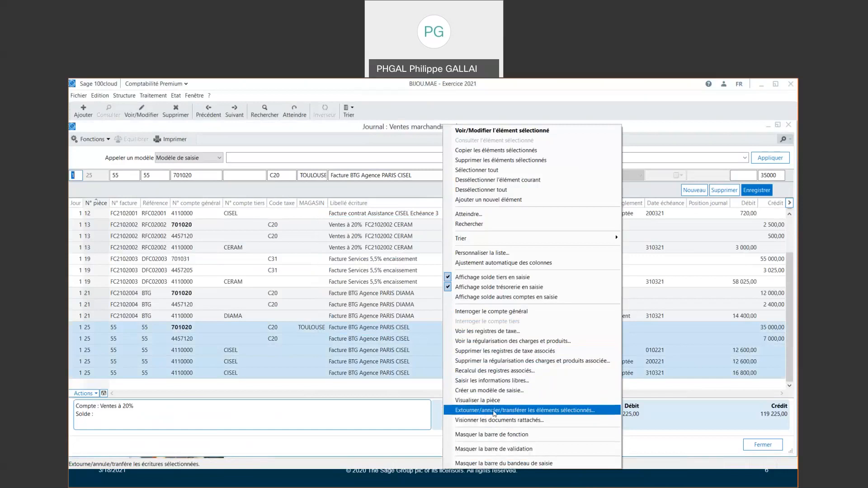
left_click(495, 411)
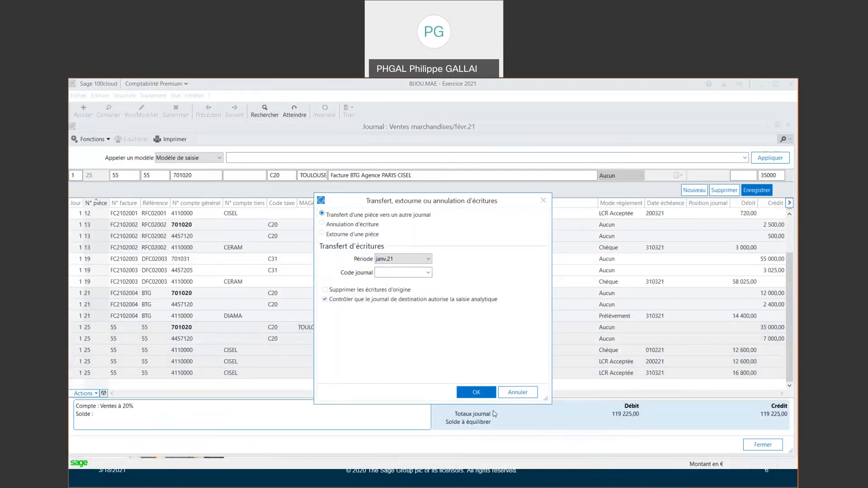
left_click(519, 393)
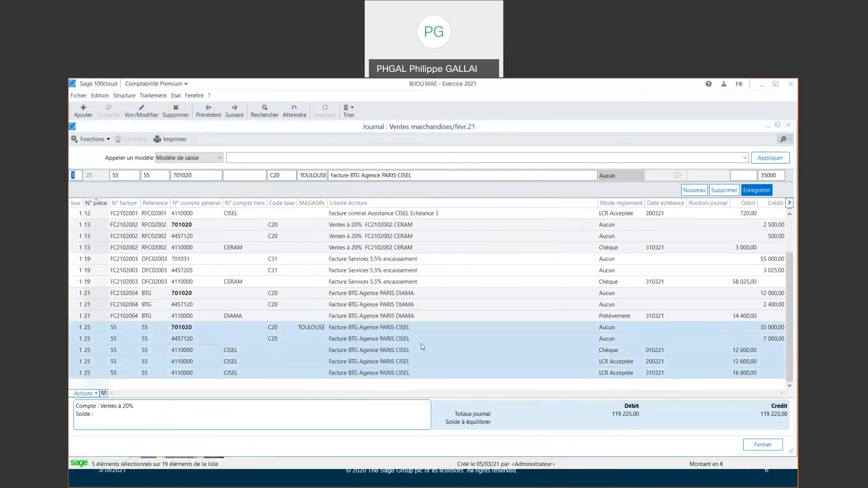
Step: Open the tax register of piece 25 from its 701020 line, review the register types, and close it without changes
left_click(88, 394)
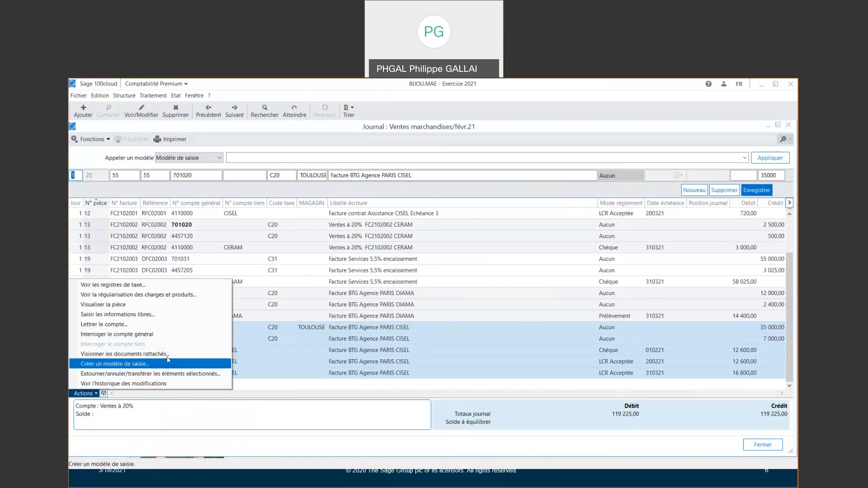
left_click(226, 338)
left_click(226, 329)
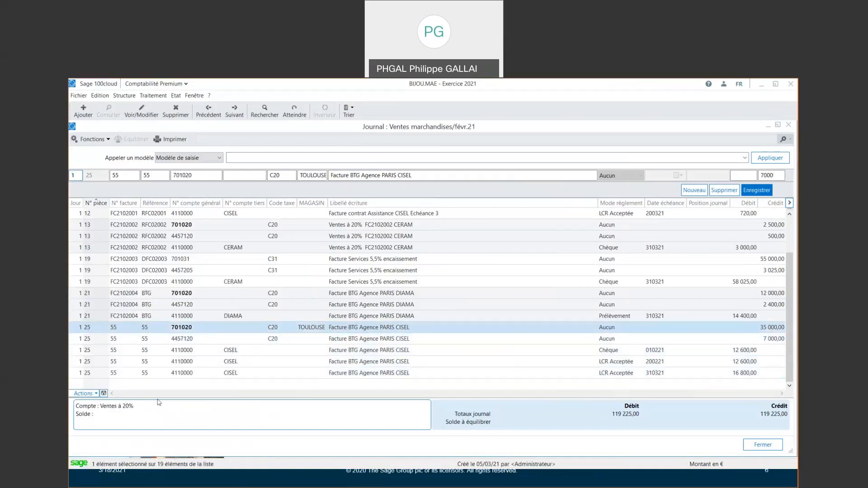
left_click(92, 393)
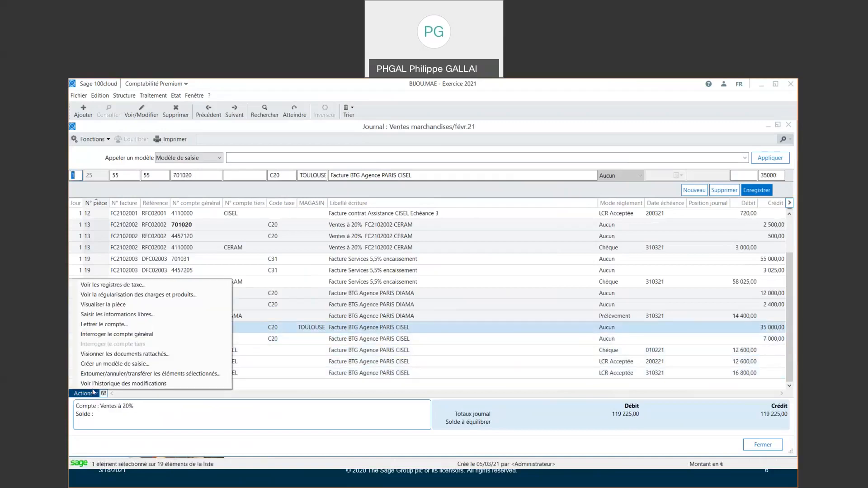
left_click(144, 284)
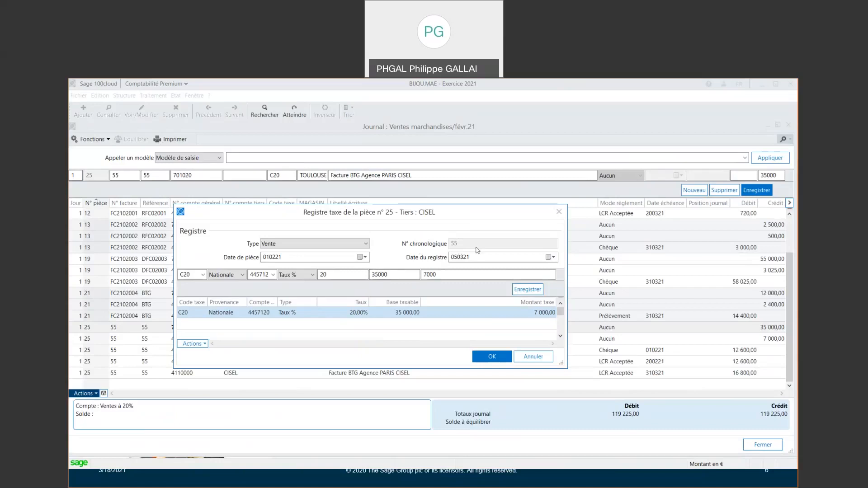
left_click(318, 247)
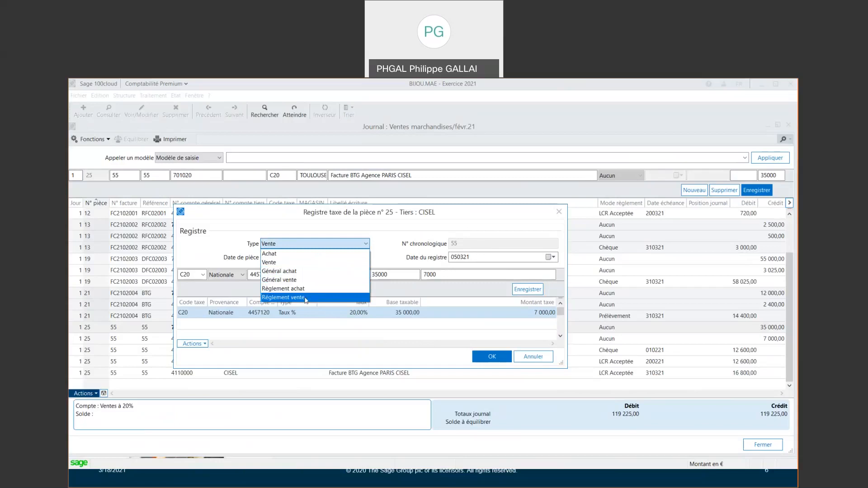
left_click(265, 220)
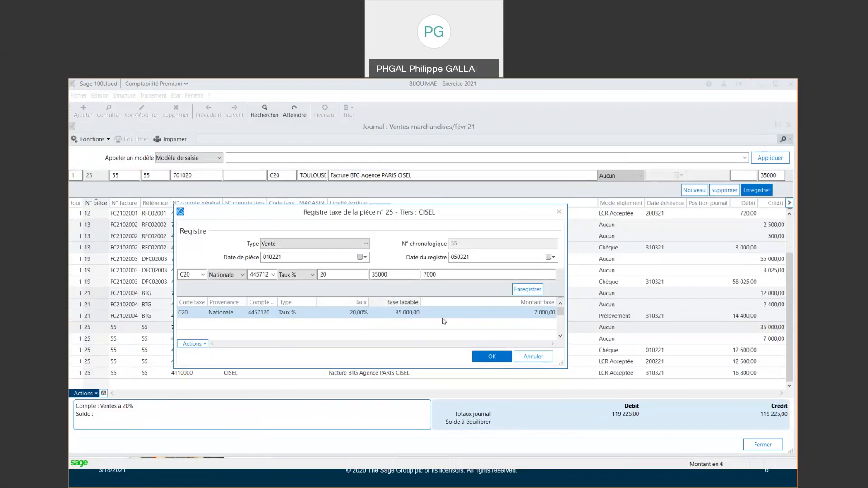
left_click(535, 357)
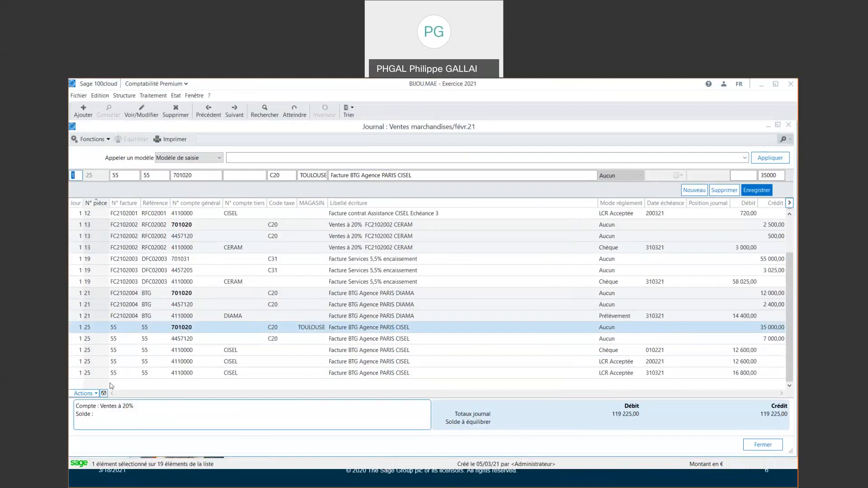
Step: Review the analytical allocation of piece 25's 701020 line for the Activité, CHANTIER, PRODUITS and FAMILLE PRODUIT plans, and close it
left_click(104, 394)
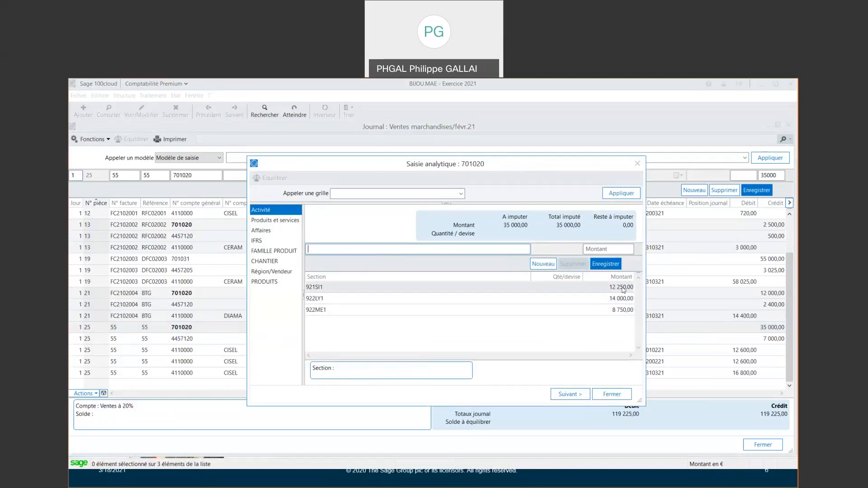
left_click(281, 262)
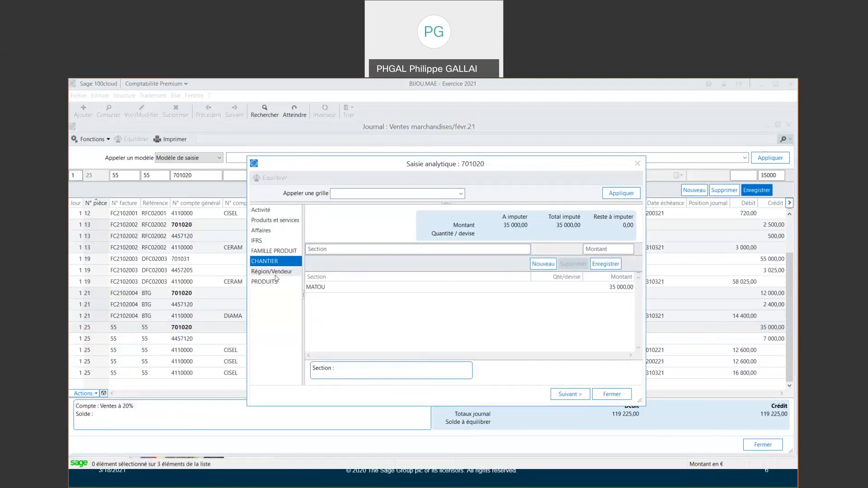
left_click(276, 281)
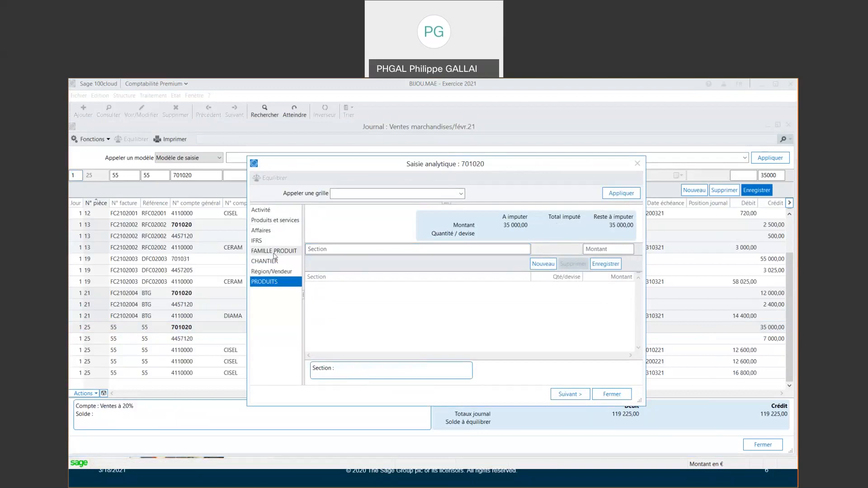
left_click(275, 252)
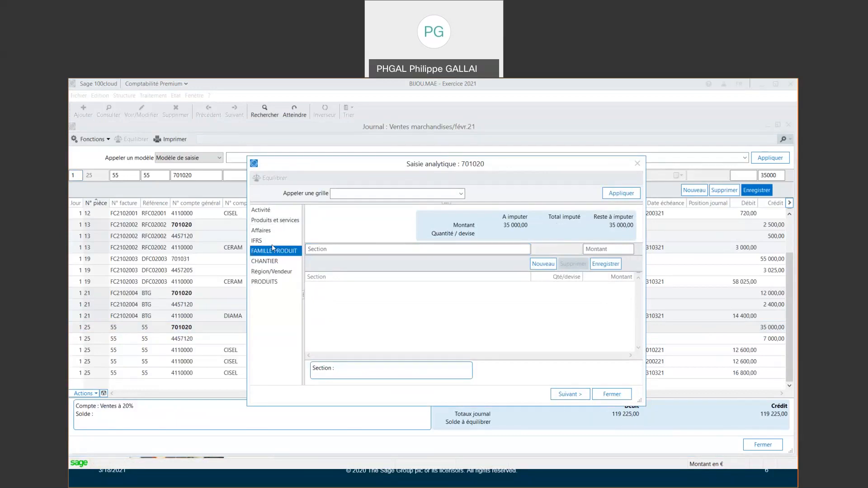
left_click(601, 391)
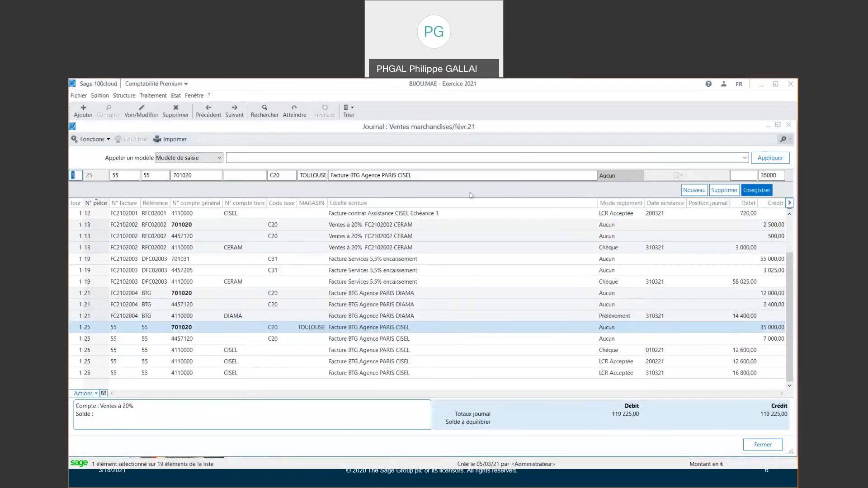
Step: Start a new sales line on day 1 with invoice number 99, reference 99 and general account 701020 (Ventes à 20%)
left_click(431, 178)
key("Return")
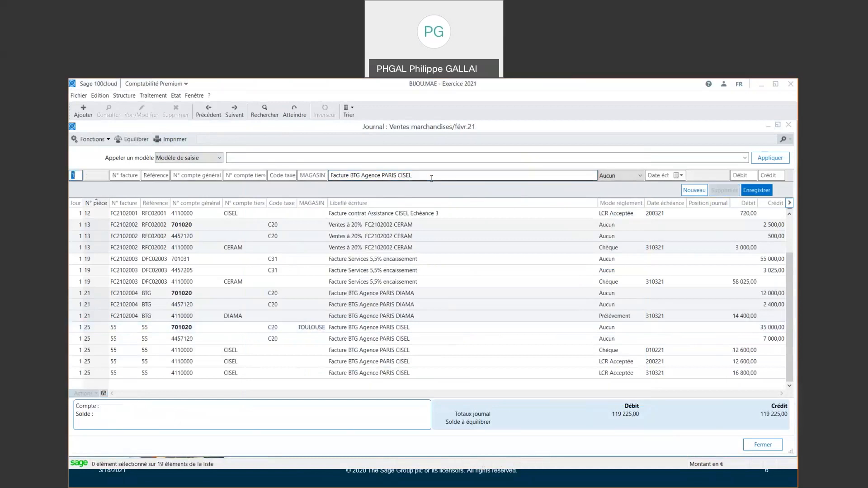
key("Tab")
type("99")
key("Tab")
type("99")
key("Tab")
type("701")
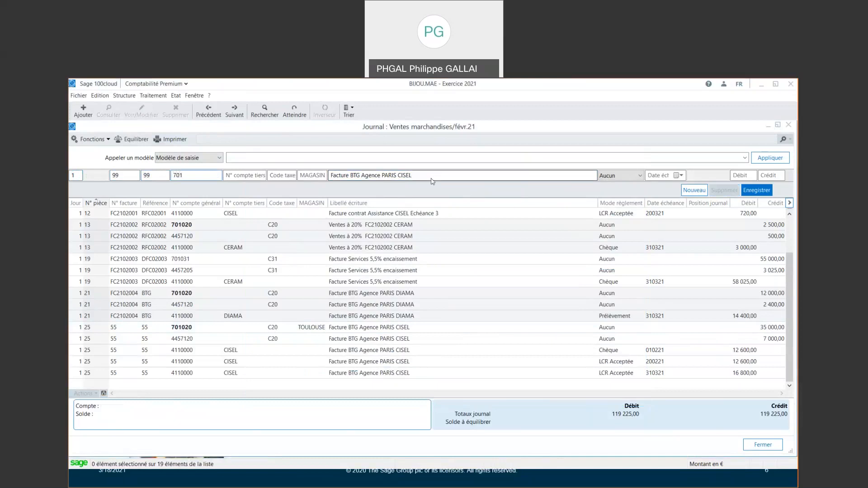
key("Tab")
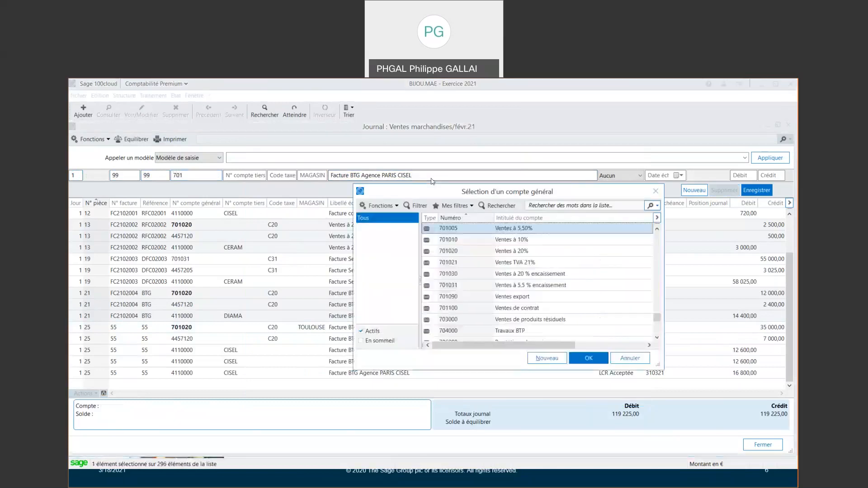
double_click(475, 252)
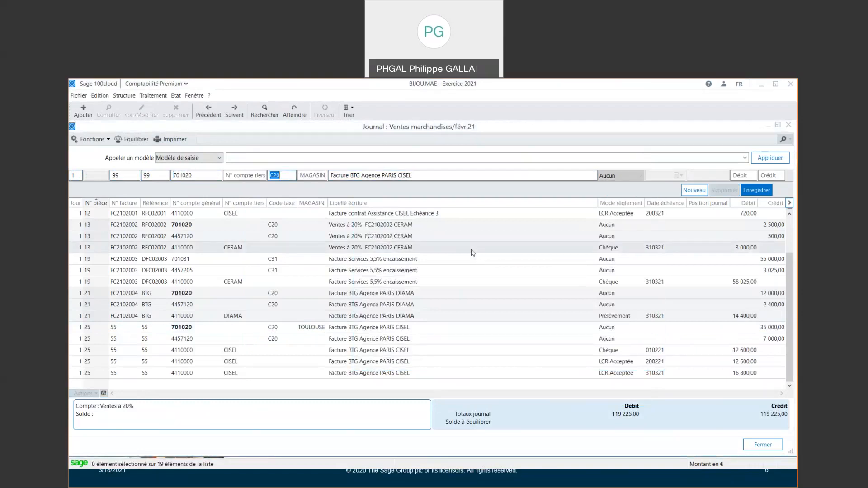
Step: Complete the line with tax code C20, store MONTAUBAN, label "facture mairie" and a credit of 22000, and record it
key("Tab")
key("Tab")
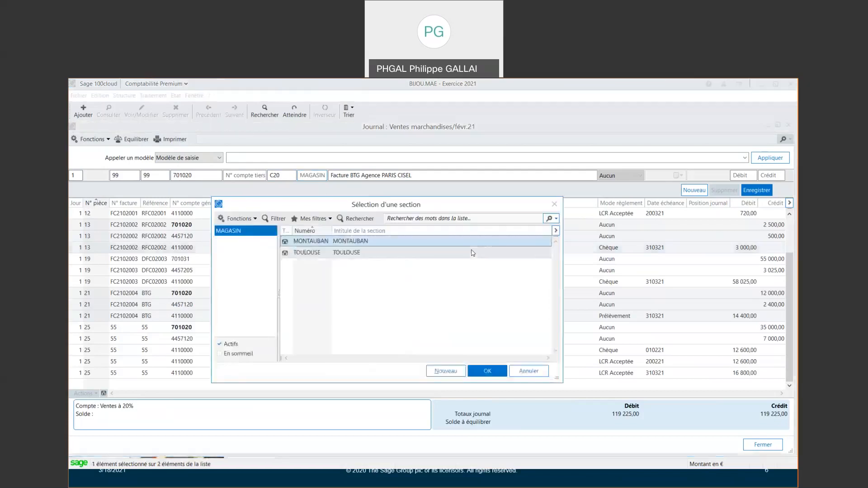
double_click(350, 242)
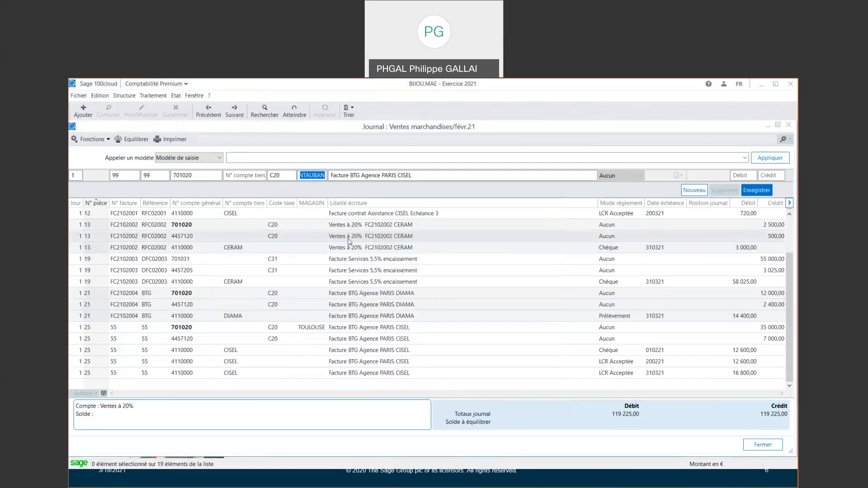
key("Tab")
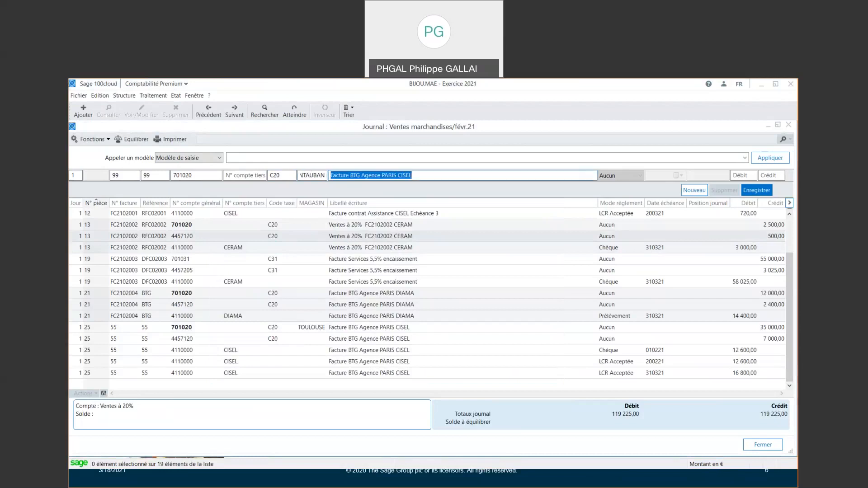
type("facture mairie")
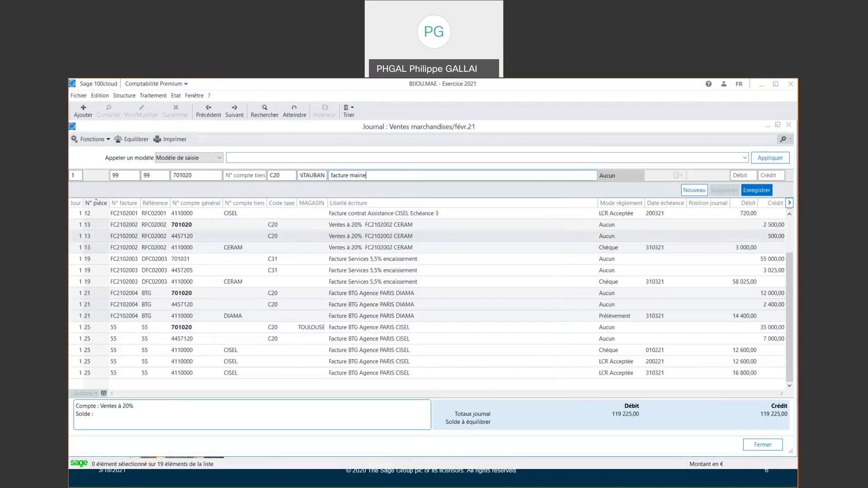
key("Tab")
type("22000")
key("Return")
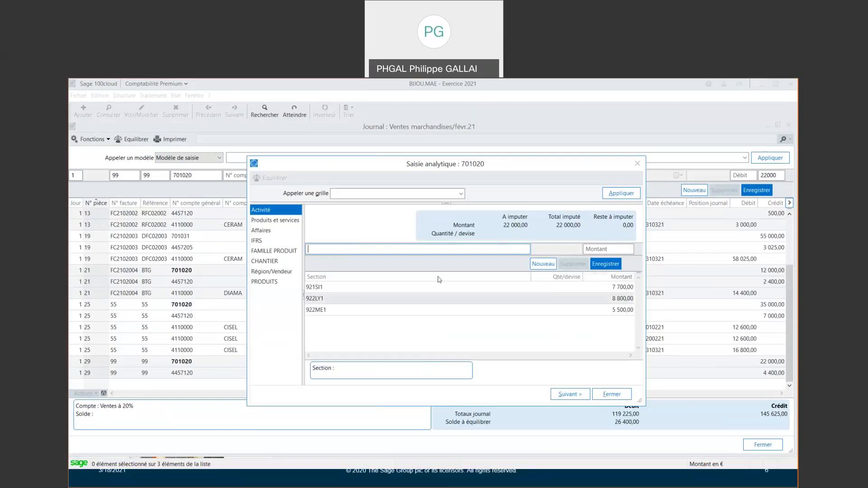
Step: Check the 922LY1 allocation in the Activité plan, and allocate 22000 to section 9998RE (Chantier Mairie Louviers) in the CHANTIER plan
left_click(579, 299)
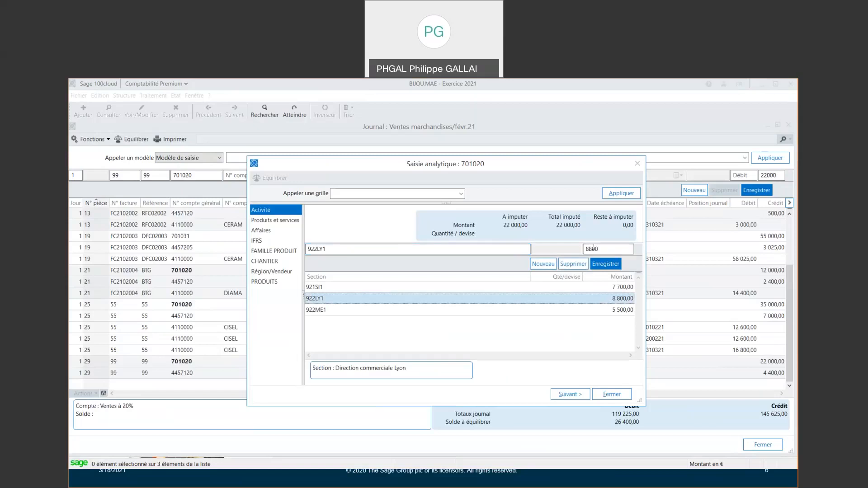
left_click(276, 263)
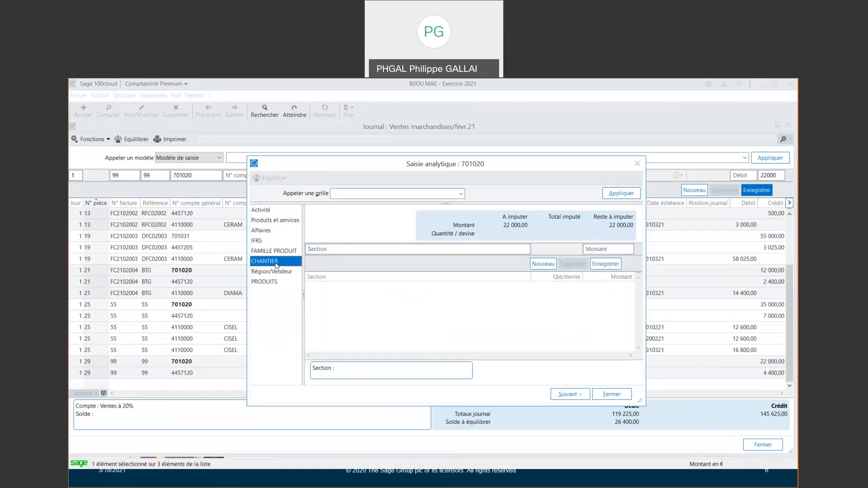
double_click(335, 248)
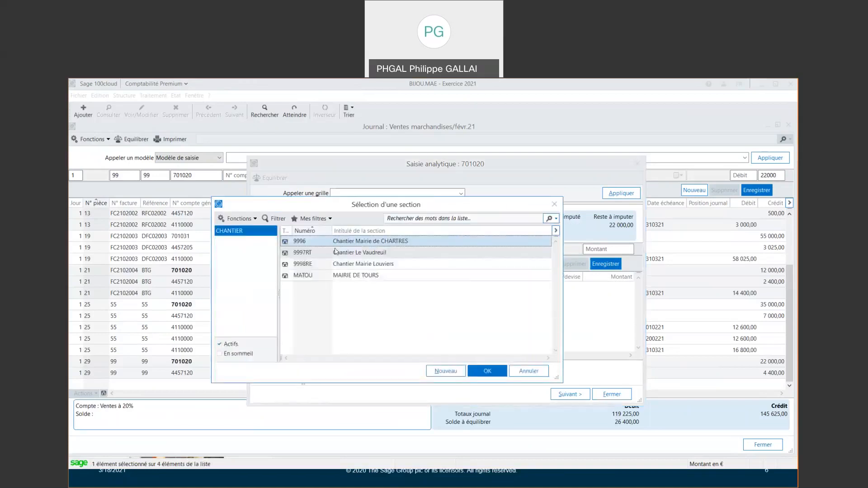
double_click(364, 267)
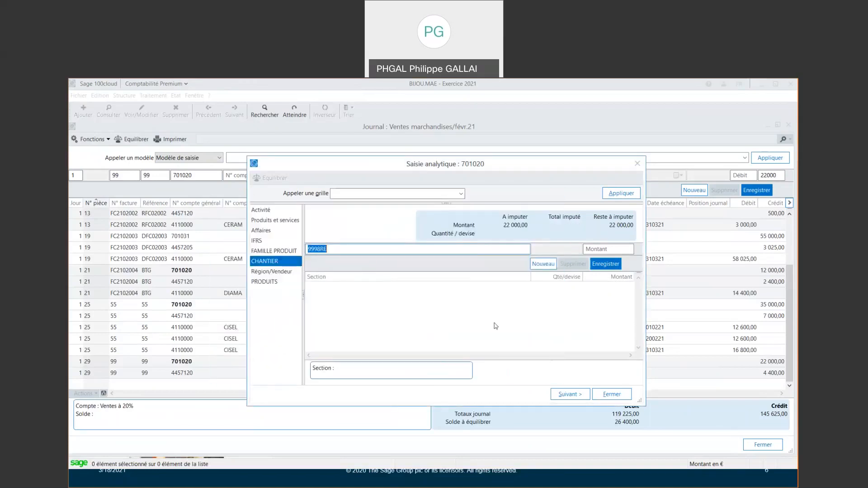
type("22000")
key("Return")
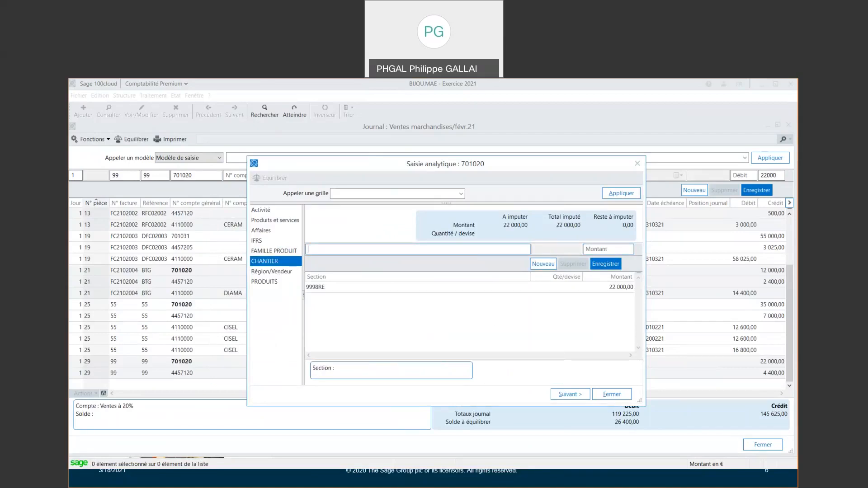
Step: Close the analytical allocation, and record the "facture mairie" customer line for CISEL with a debit of 26400, accepting the proposed instalment split
left_click(613, 395)
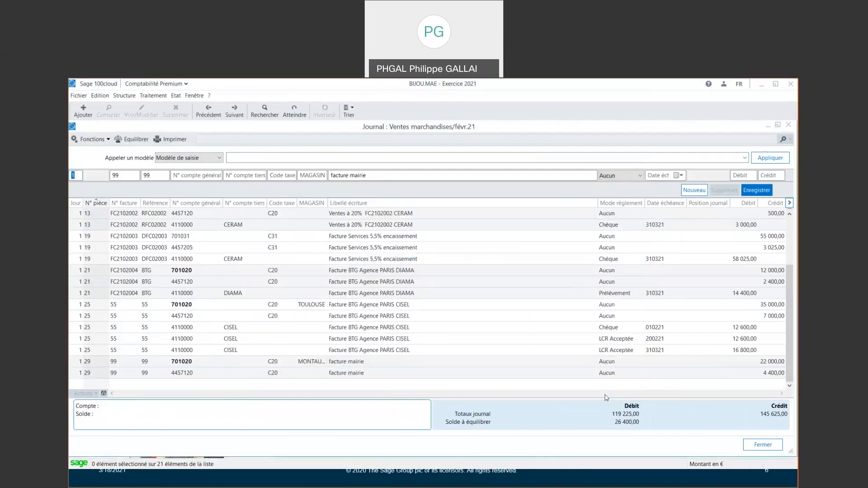
key("Tab")
key("Tab")
key("Tab")
key("Tab")
type("CISEL")
key("Tab")
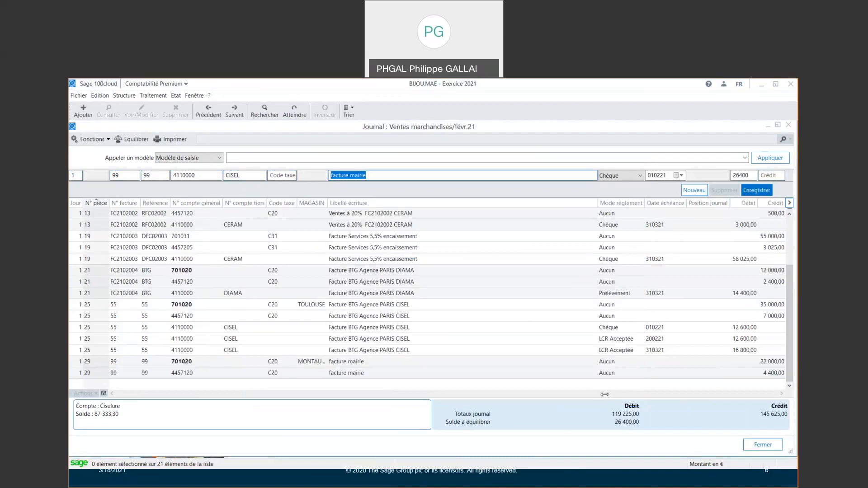
key("Return")
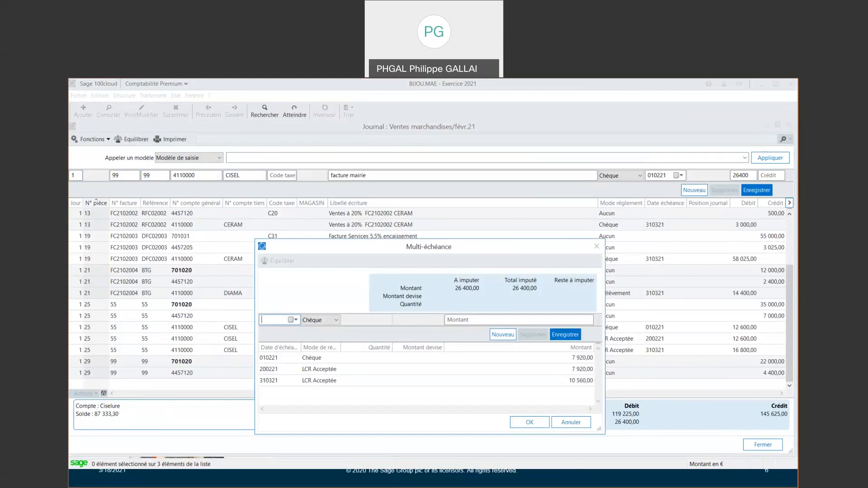
left_click(527, 422)
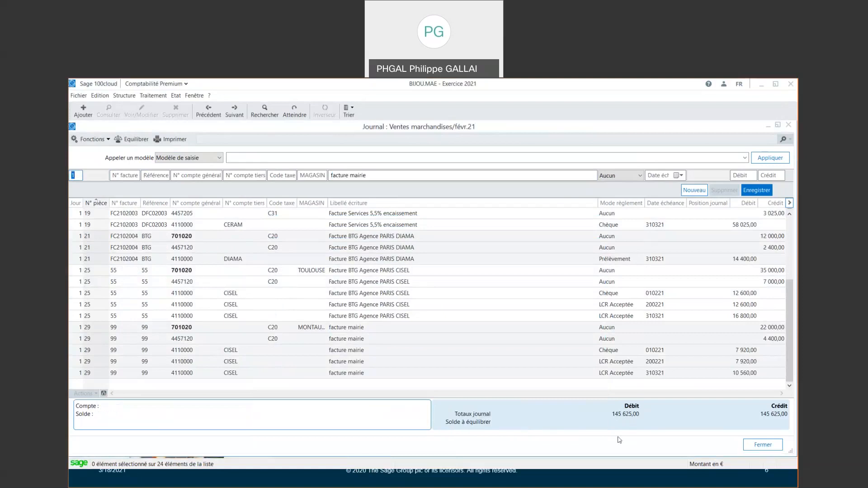
Step: Set the due date of the first CISEL instalment of invoice 99, paid by Chèque, to 100321 and record the line
left_click(620, 352)
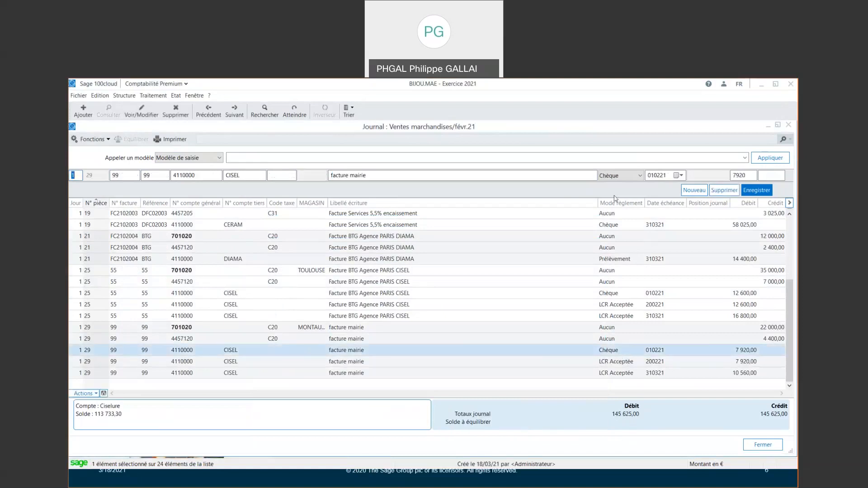
left_click(620, 175)
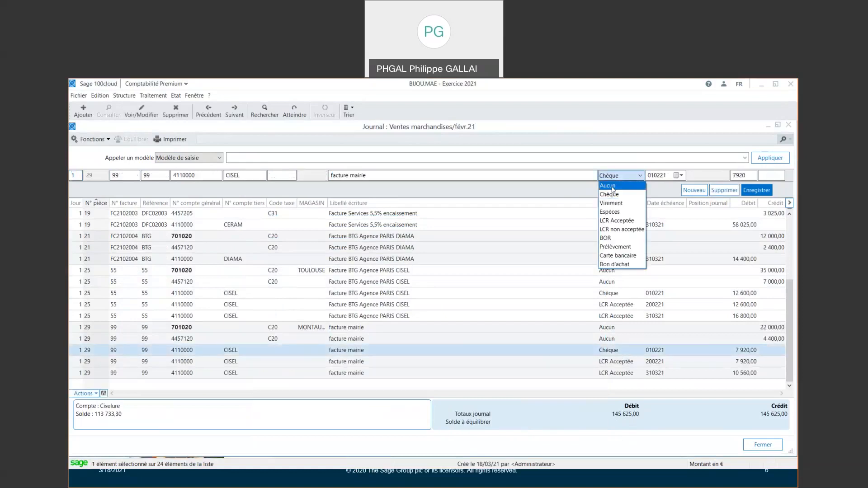
left_click(559, 192)
left_click(657, 351)
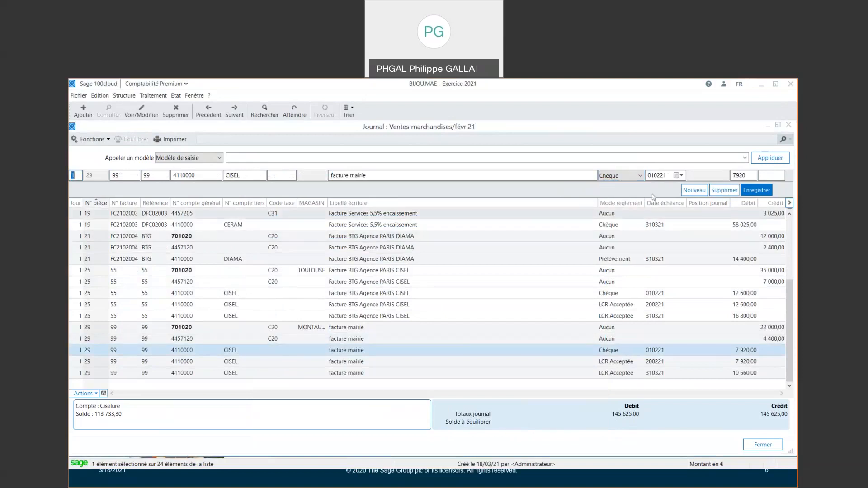
left_click(657, 175)
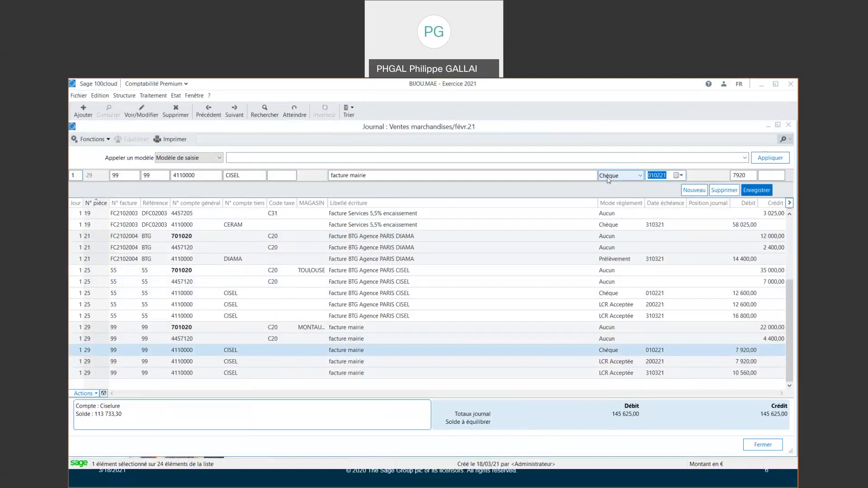
type("100321")
key("Return")
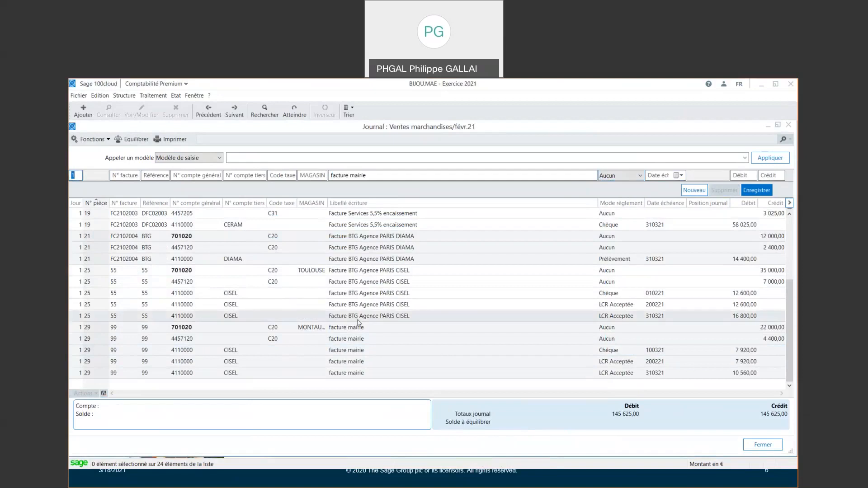
Step: Call up the Vente marchandises entry model to view its prefilled lines, and leave it without recording anything
left_click(745, 161)
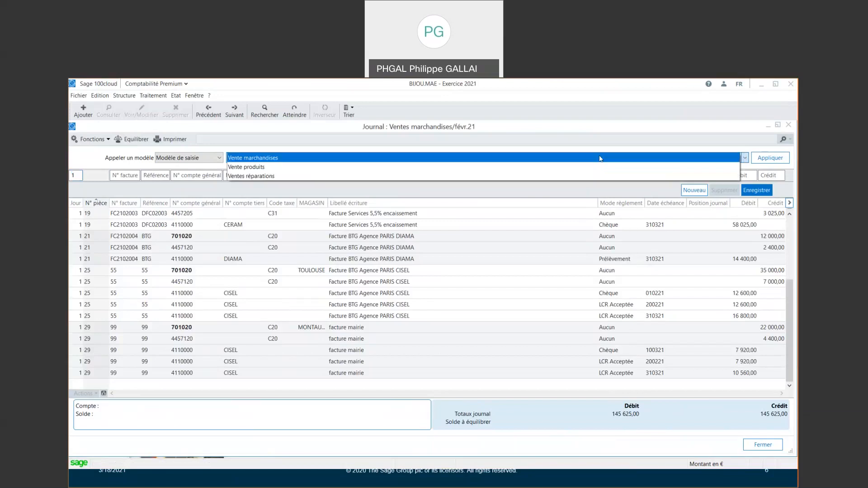
left_click(333, 160)
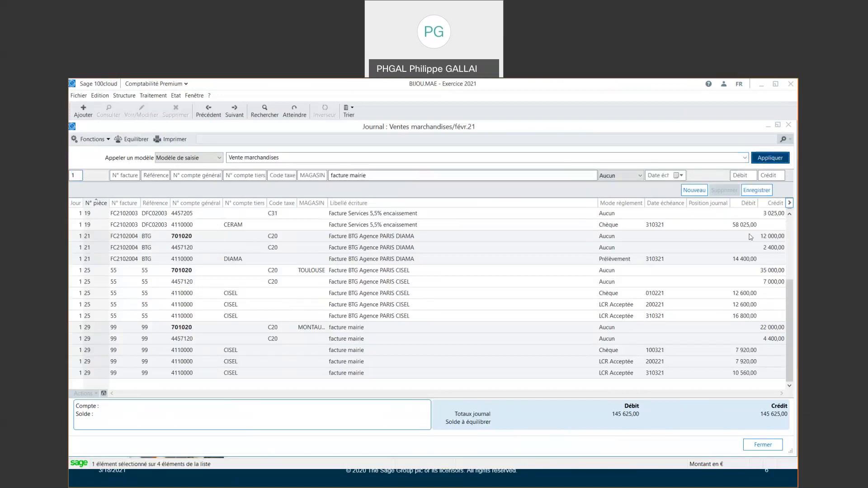
key("Return")
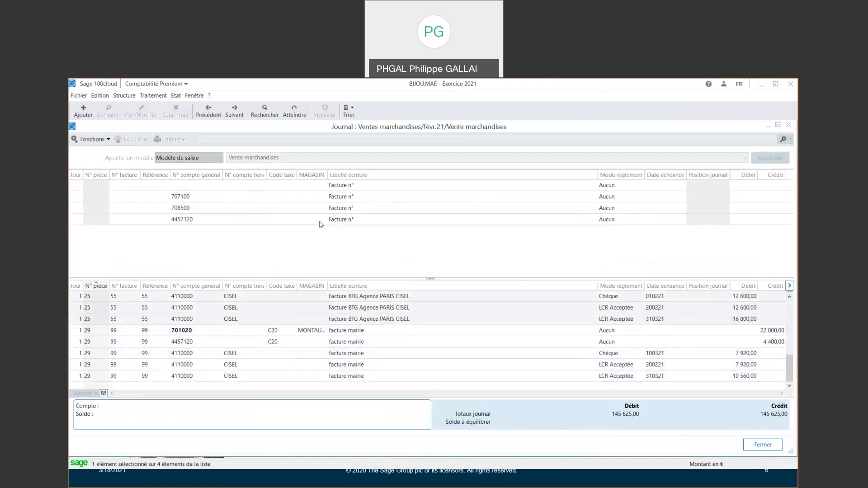
left_click(81, 188)
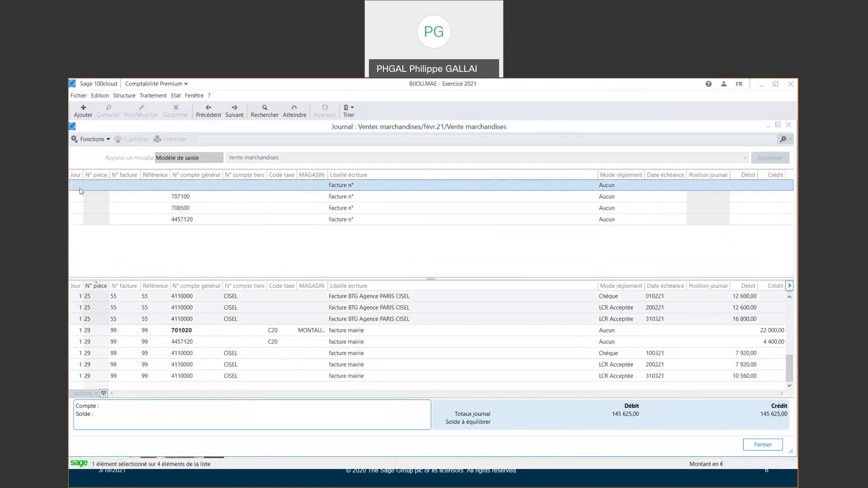
key("Escape")
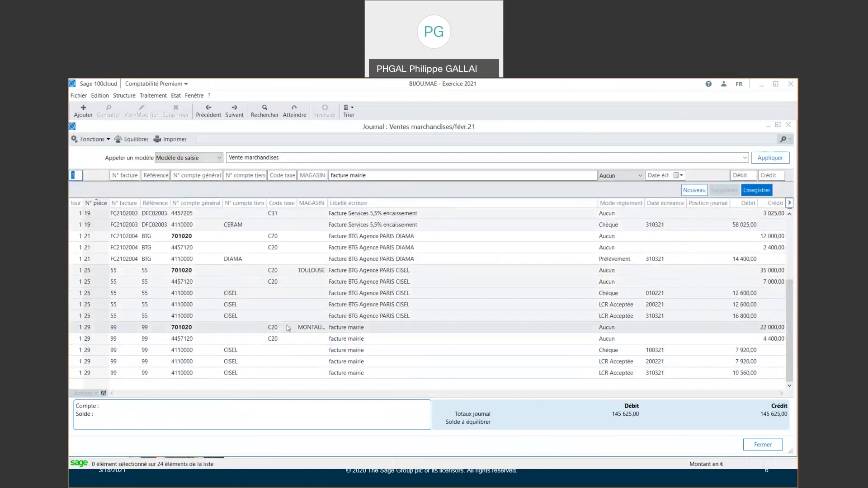
Step: Query general account 701020 from the invoice 99 line, reviewing its entries, general cumulative amounts and analytical cumulative amounts, and close the query
left_click(273, 327)
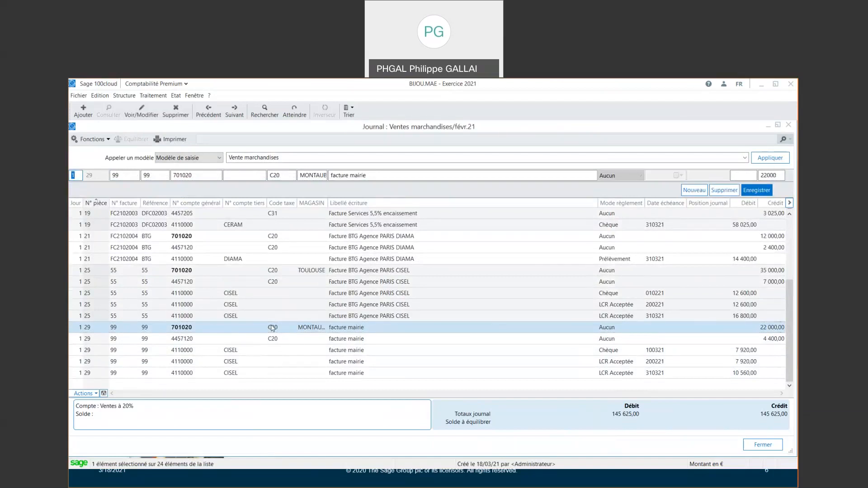
double_click(231, 328)
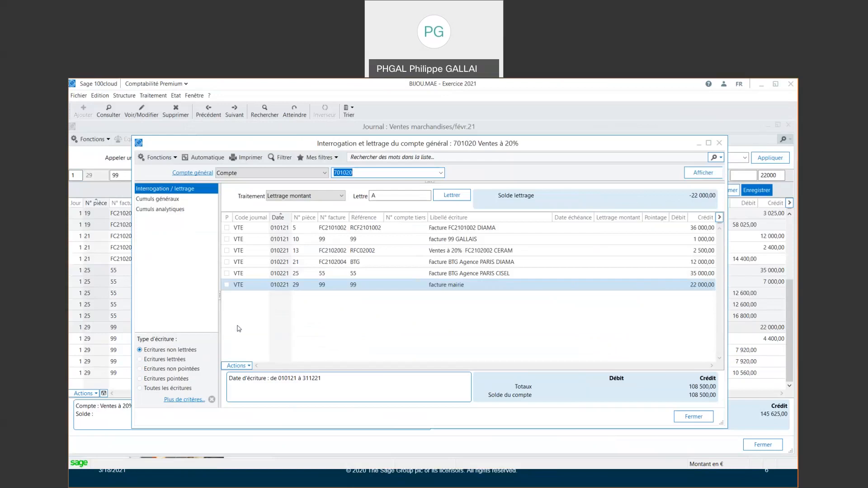
left_click(168, 362)
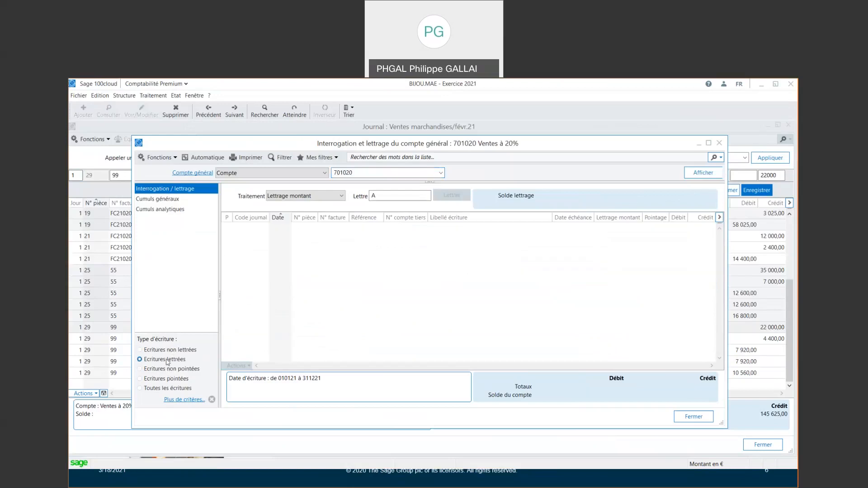
left_click(173, 201)
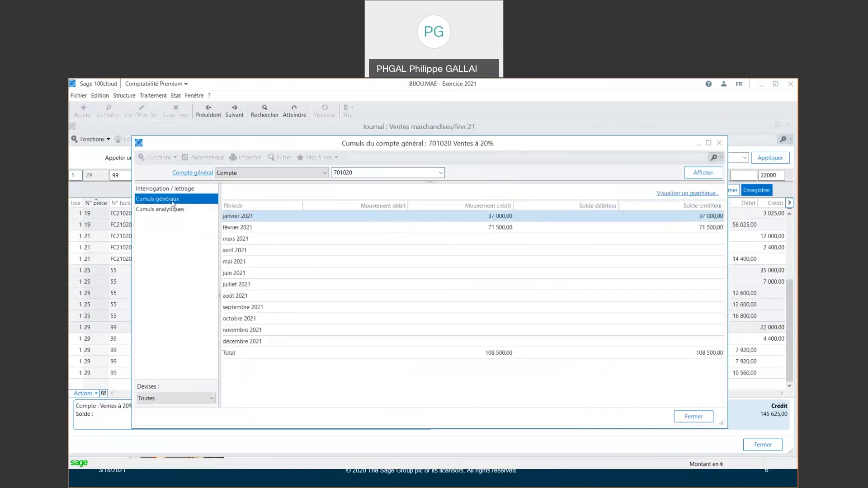
left_click(173, 211)
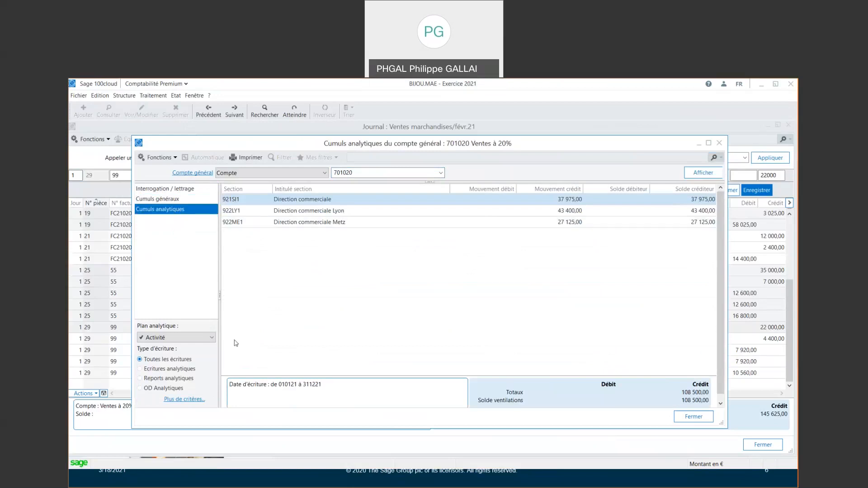
left_click(201, 338)
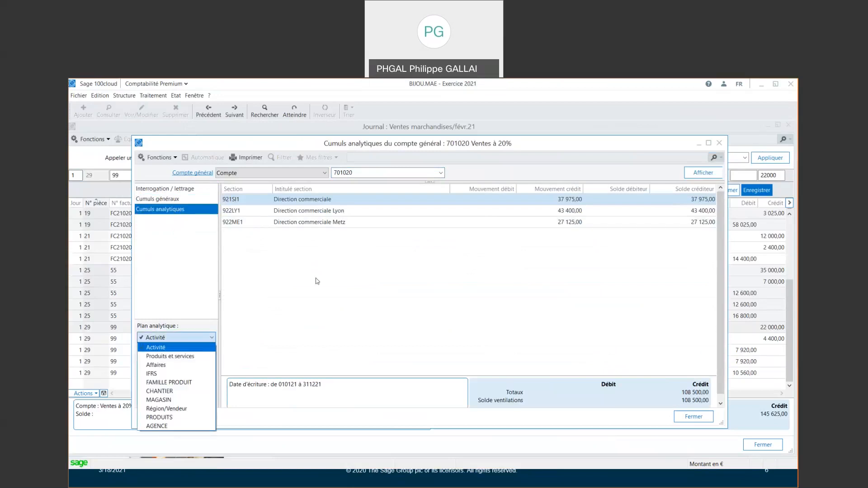
left_click(693, 416)
left_click(693, 416)
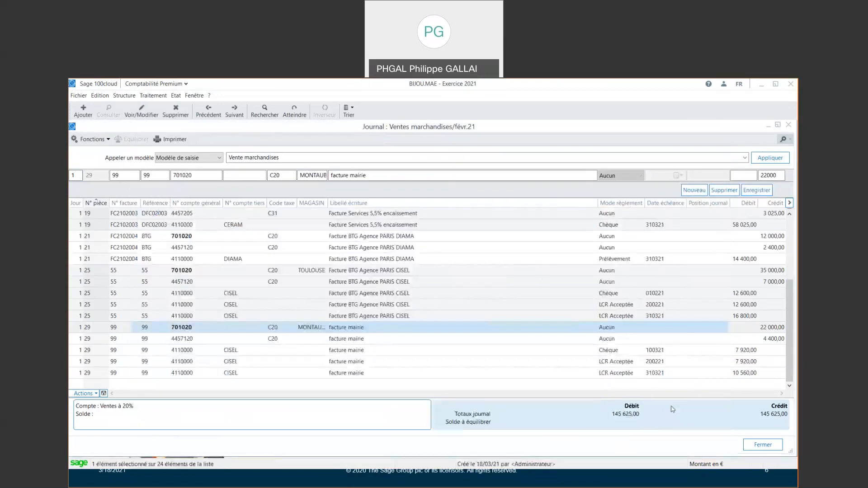
Step: Query the CISEL customer account from the first "facture mairie" instalment line, and look through its unlettered entries
left_click(402, 351)
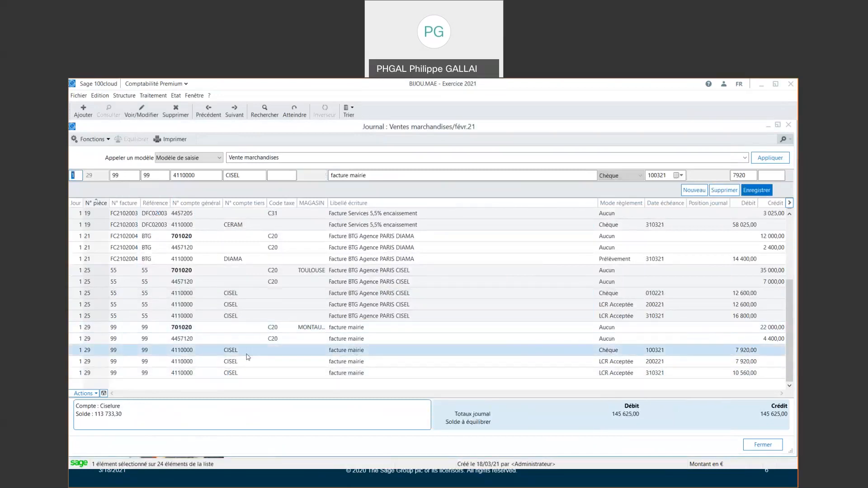
double_click(259, 352)
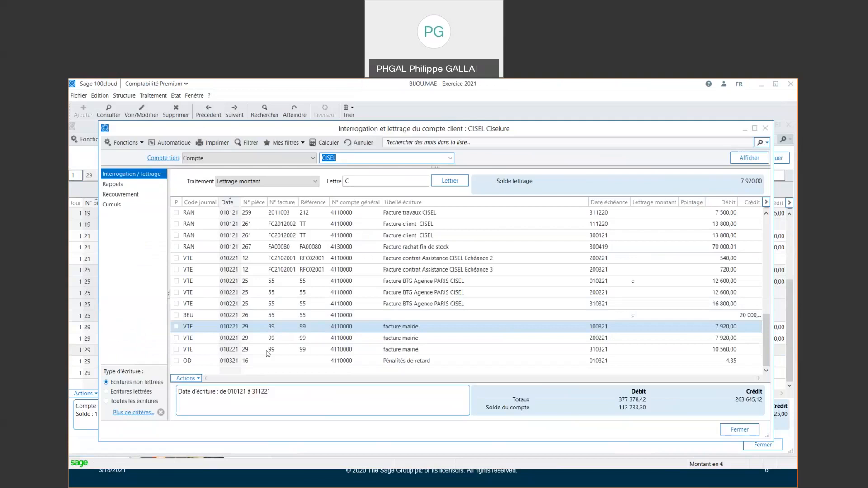
scroll(258, 234, "up", 2)
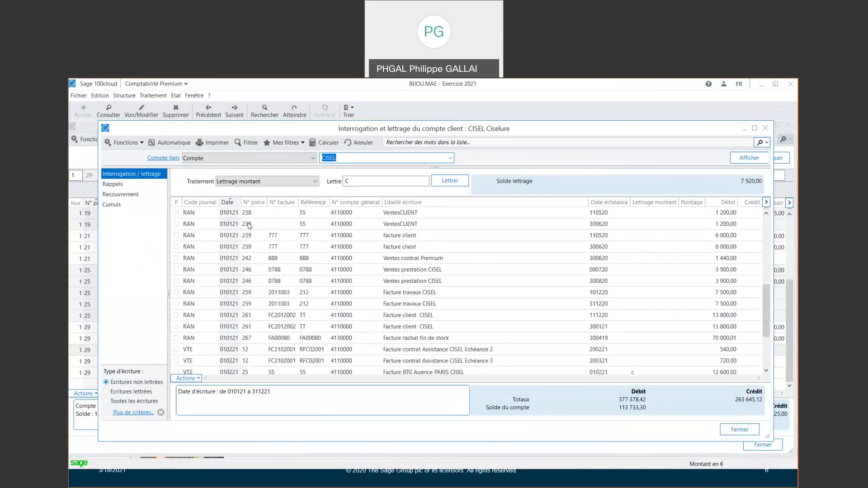
scroll(257, 234, "down", 2)
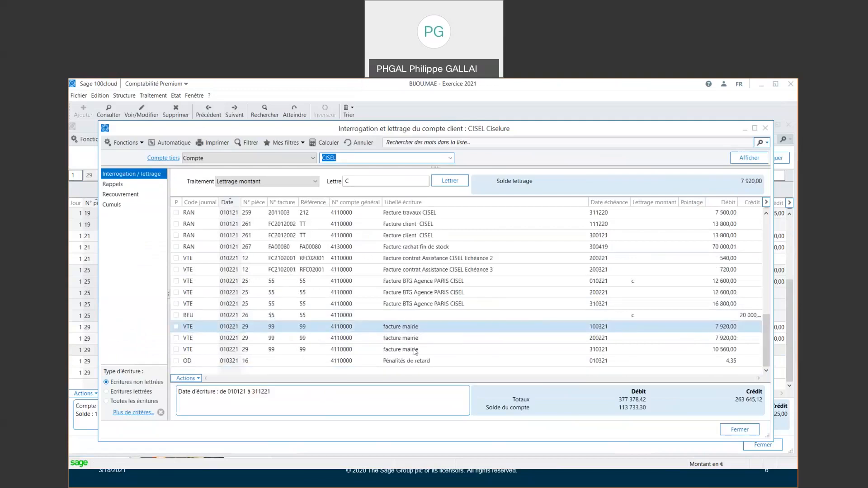
Step: Compare CISEL's lettered entries with the unlettered lines of pieces 25 and 26, and view the additional entry selection criteria
left_click(139, 392)
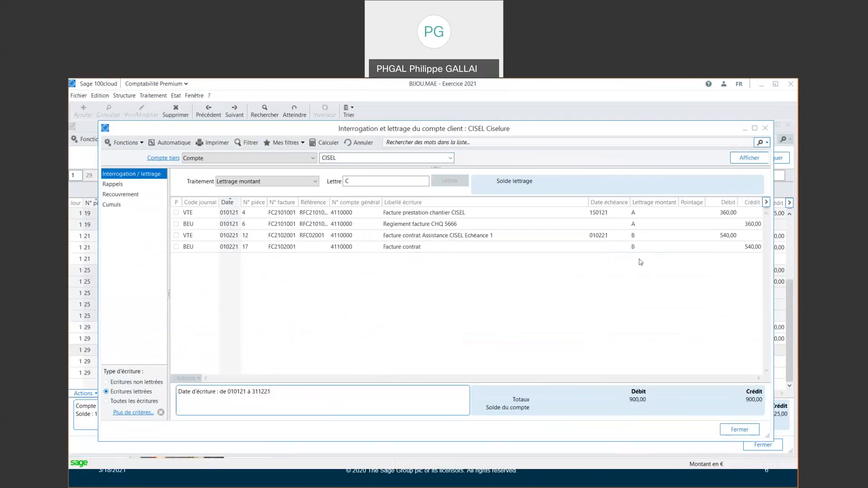
left_click(154, 383)
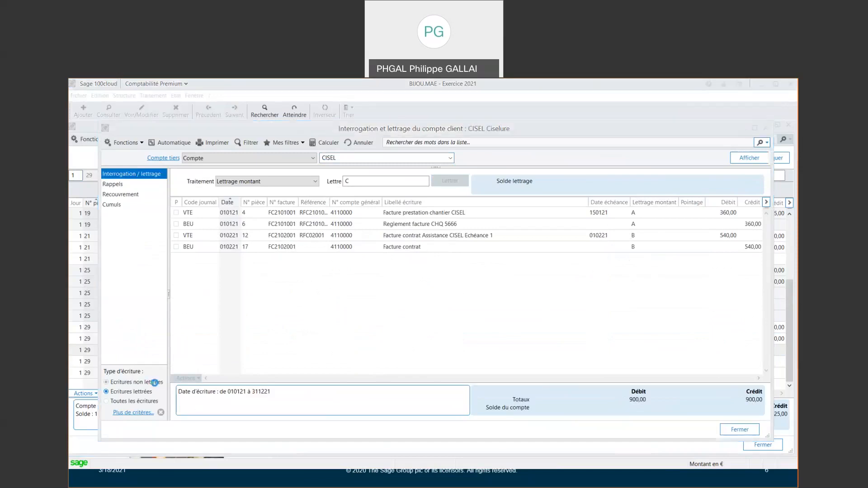
left_click(632, 282)
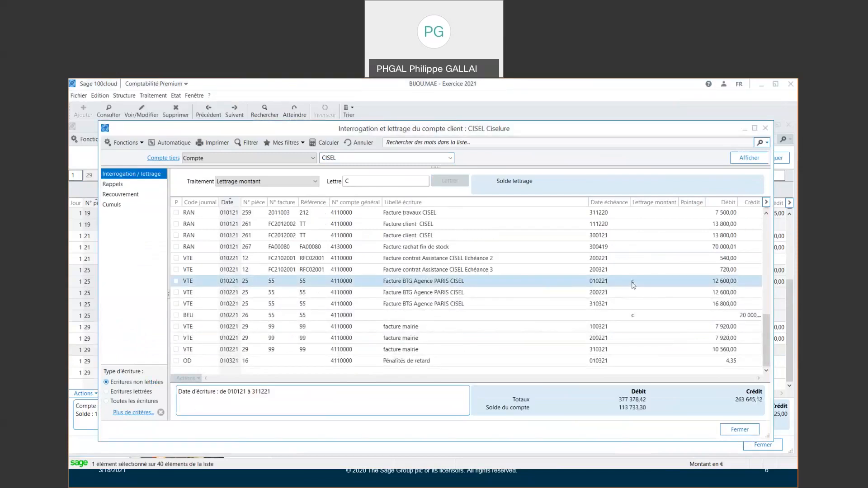
left_click(630, 316)
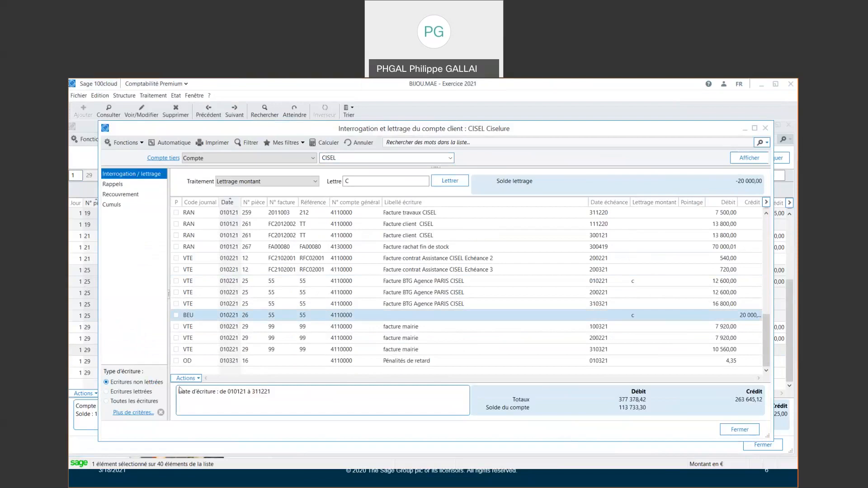
left_click(138, 393)
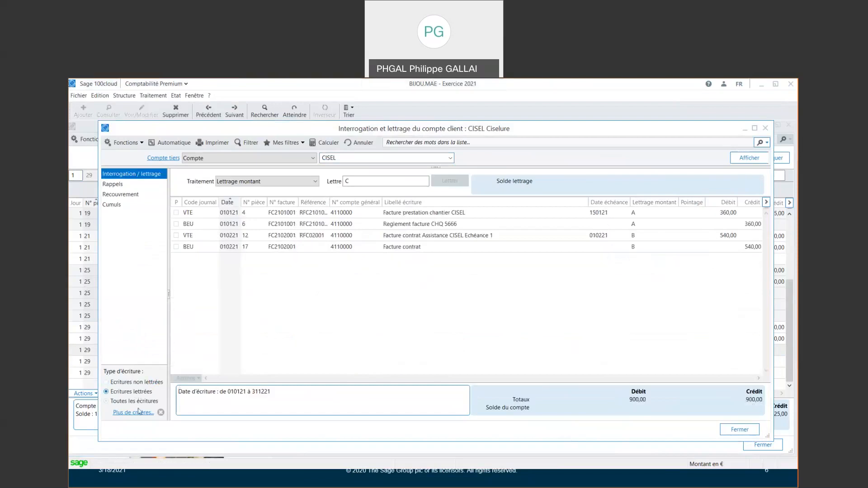
left_click(133, 382)
left_click(141, 412)
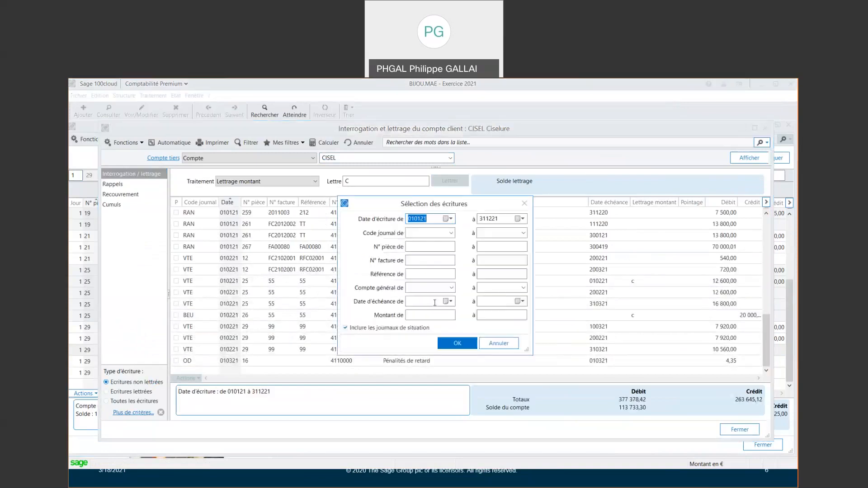
left_click(498, 345)
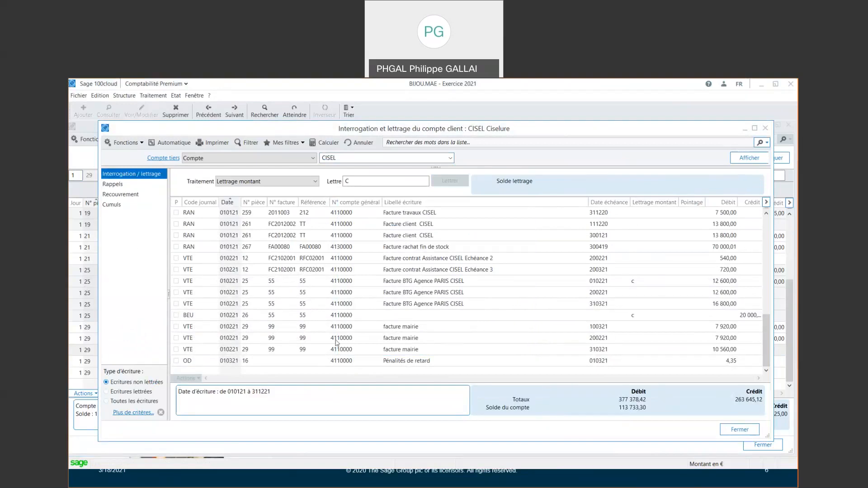
Step: Review CISEL's payment reminders, debt recovery files and monthly cumulative amounts
left_click(119, 188)
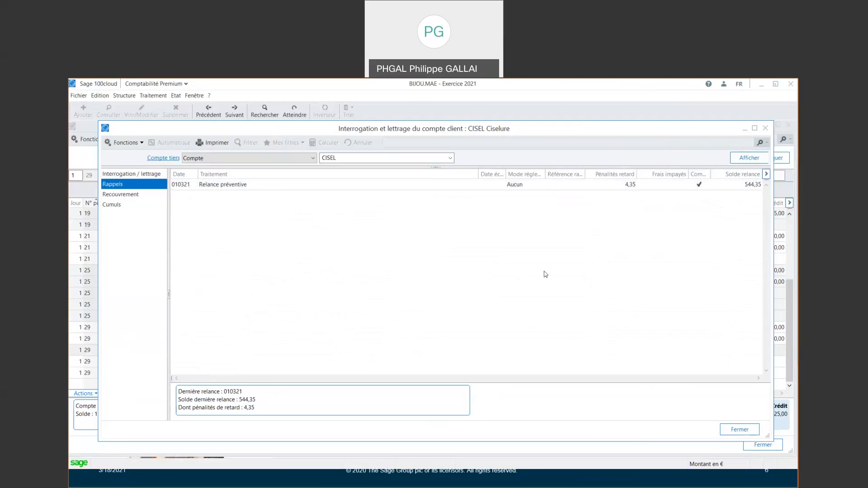
left_click(148, 199)
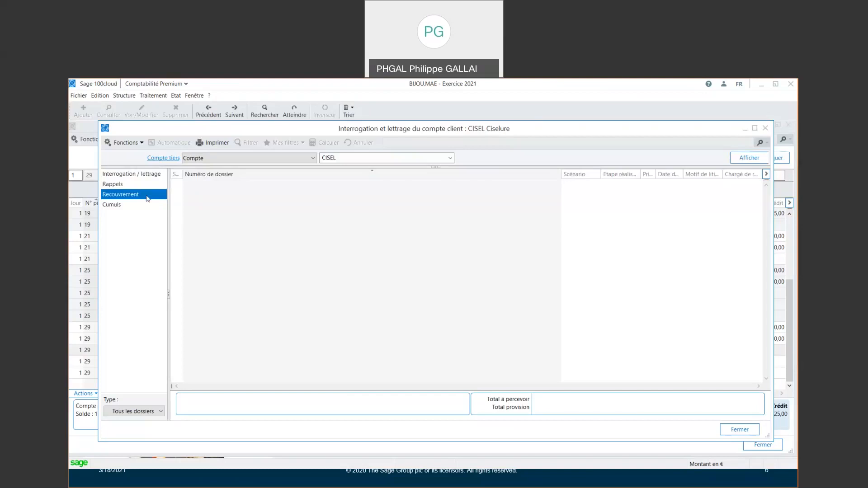
left_click(122, 207)
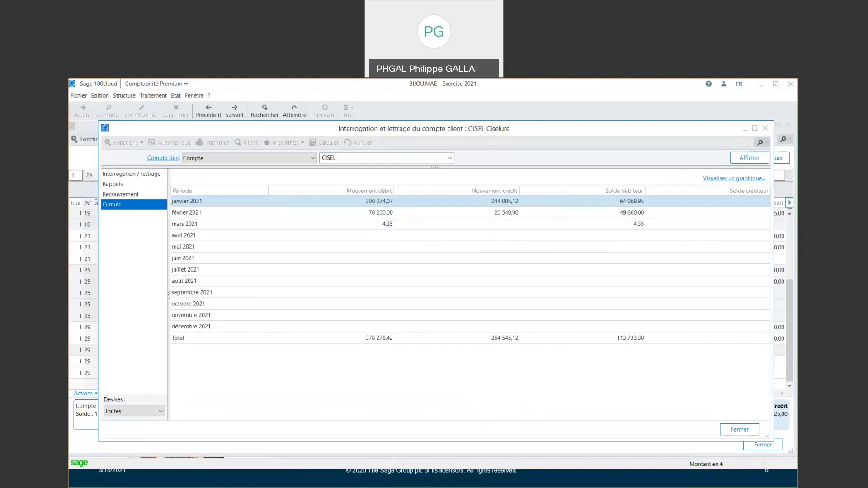
Step: Close the CISEL account query, the February 2021 sales journal and the list of journals
left_click(766, 129)
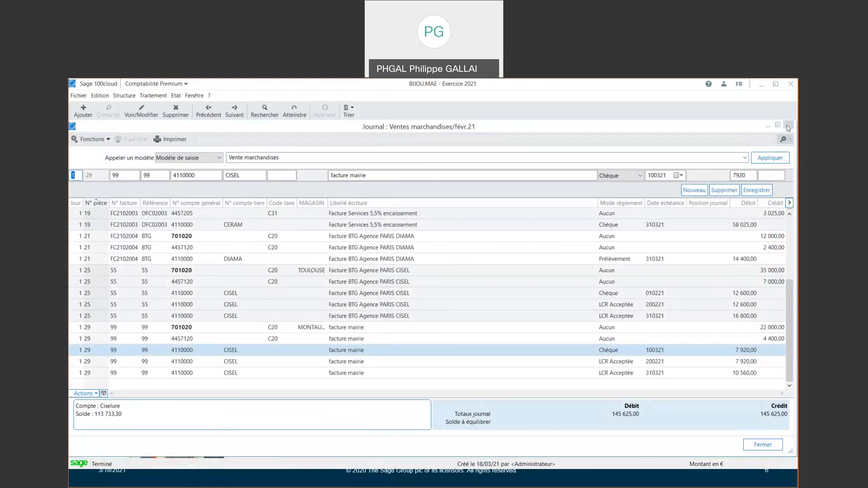
left_click(788, 126)
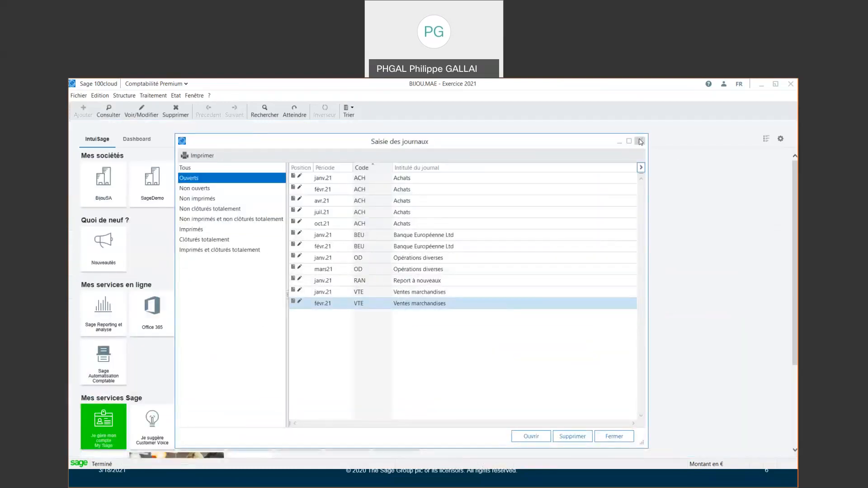
left_click(640, 142)
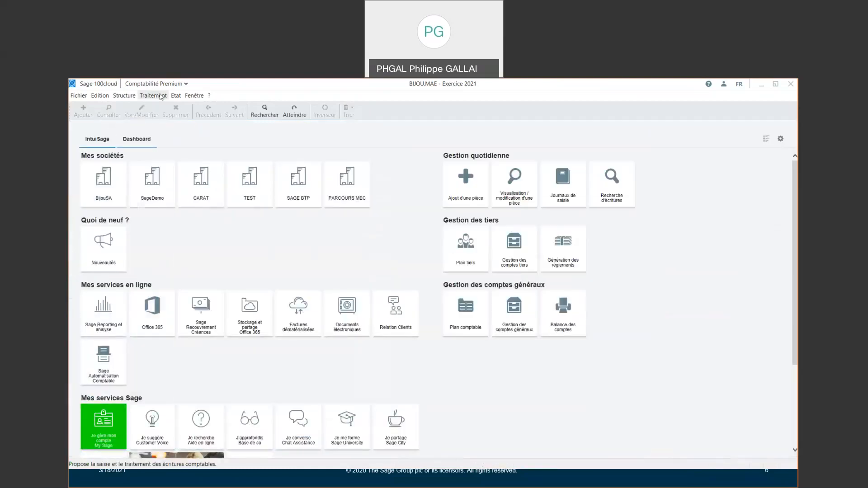
Step: Display the customer payment reminders (Rappel) for entries dated 010221 to 311221
left_click(160, 97)
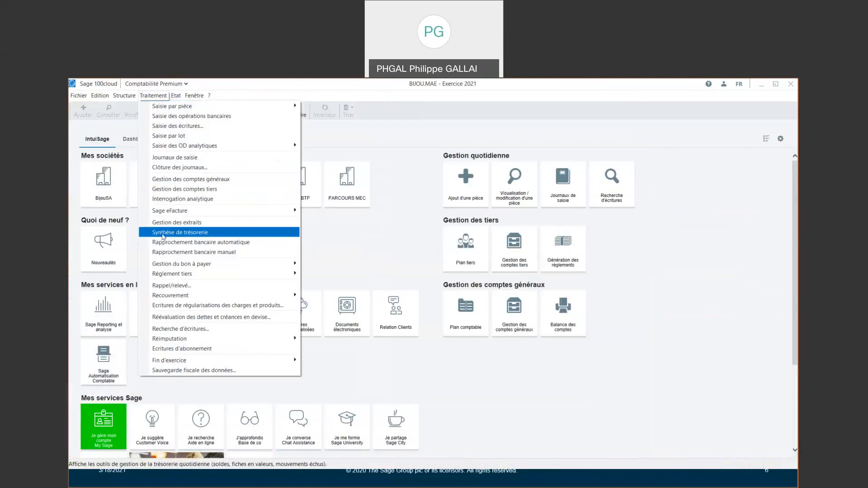
left_click(164, 285)
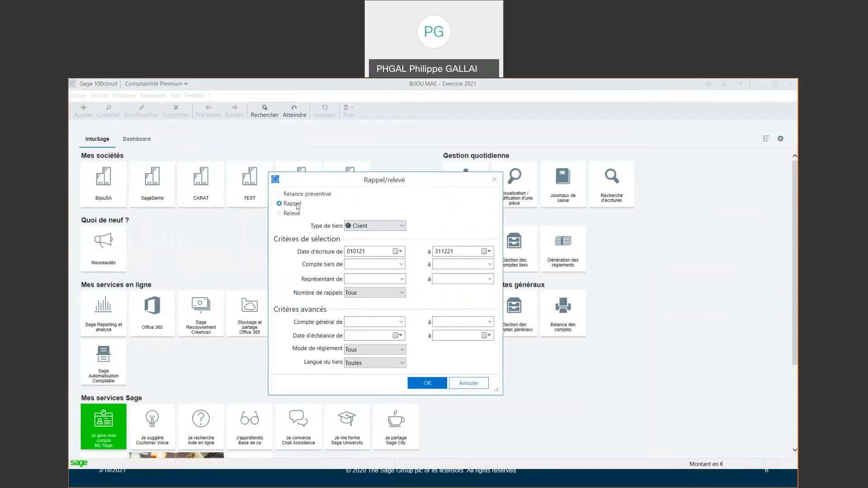
left_click(306, 196)
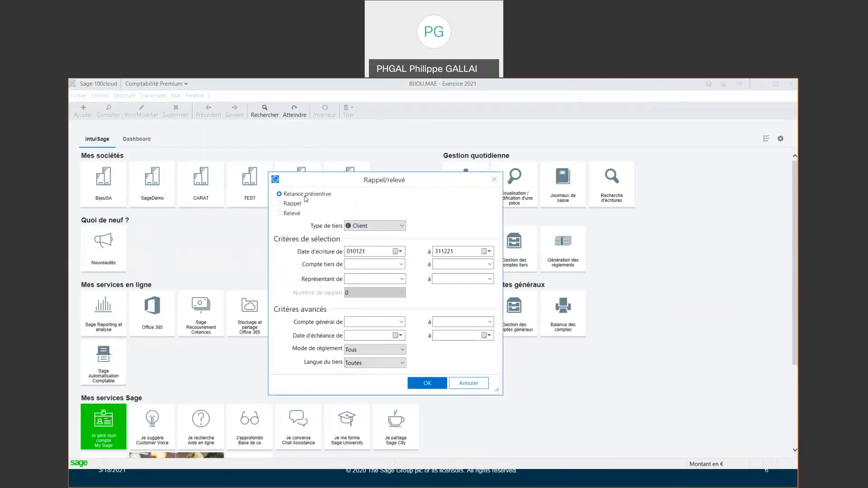
left_click(291, 204)
left_click(374, 252)
type("010221")
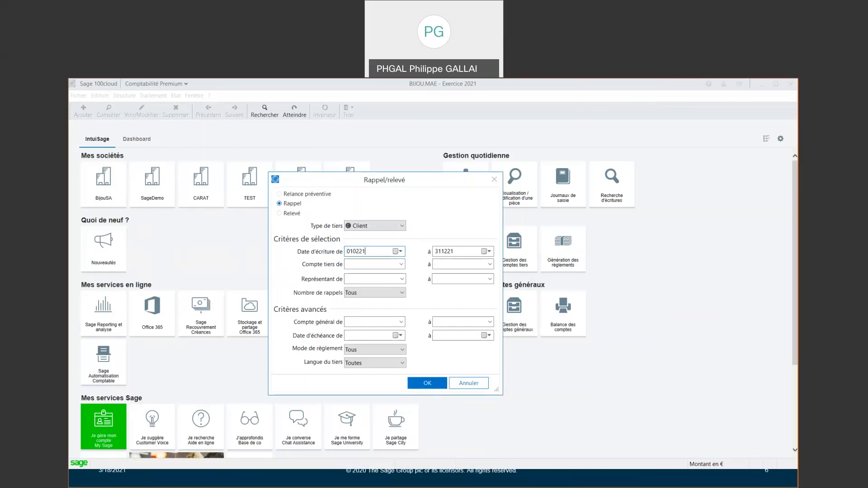
left_click(428, 384)
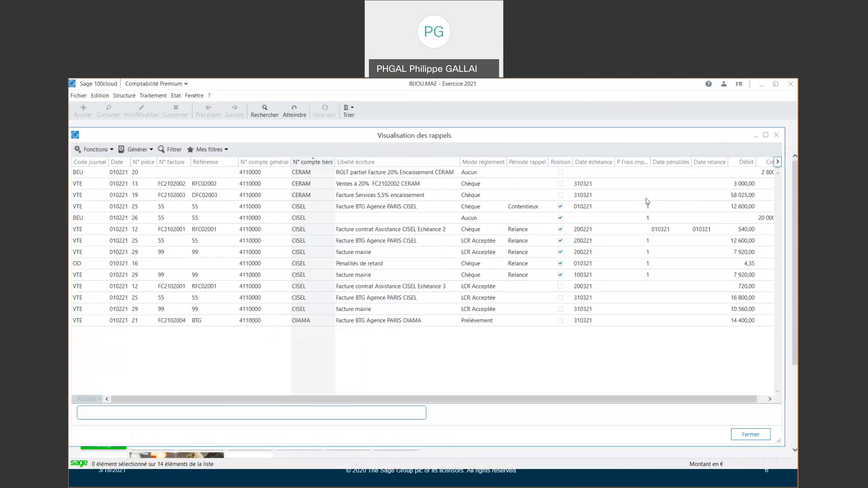
Step: Examine CISEL's Contentieux line for piece 25 in the reminder list and its reminder position
left_click(524, 209)
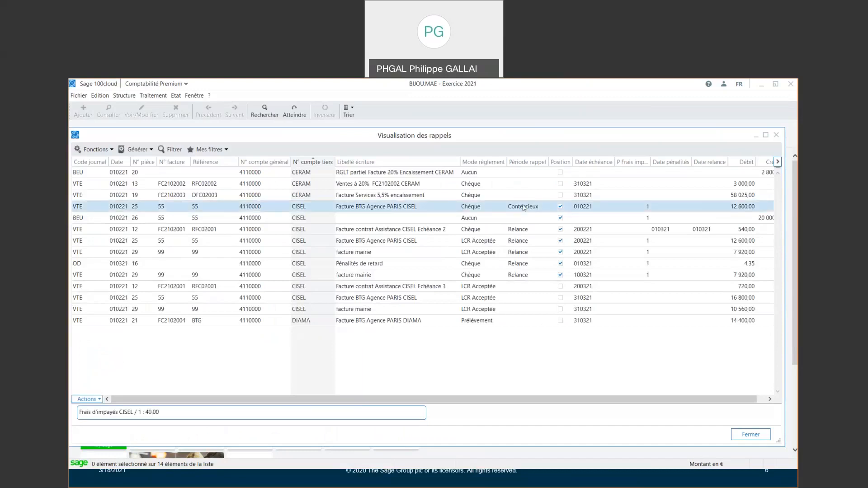
left_click(527, 209)
left_click(560, 207, "ctrl")
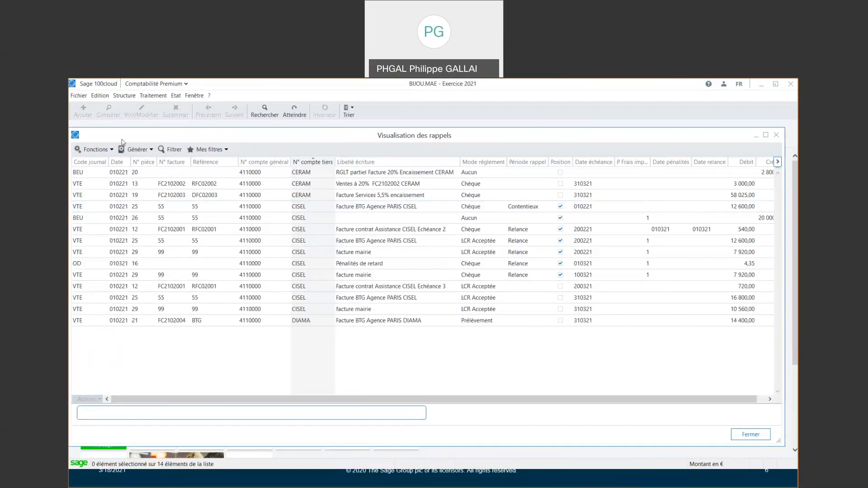
Step: Generate the reminders as printed letters with late penalties and unpaid and recovery fees posted, using the Rappel.bma template and a print preview
left_click(152, 150)
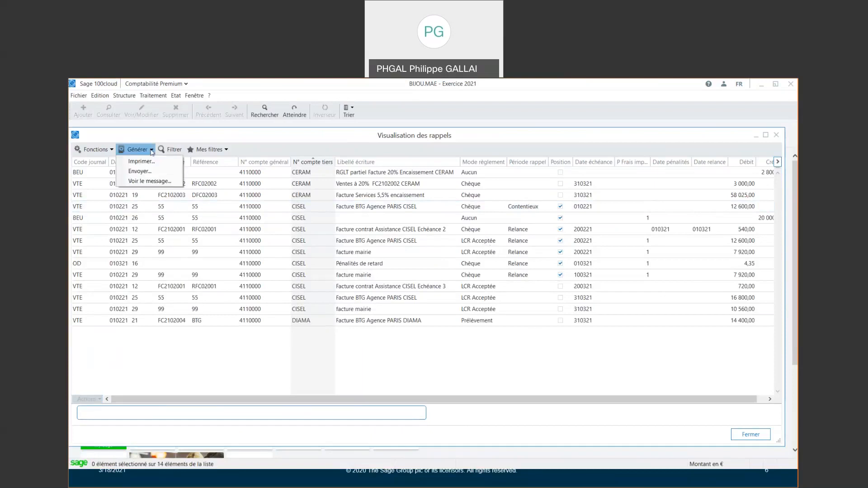
left_click(146, 181)
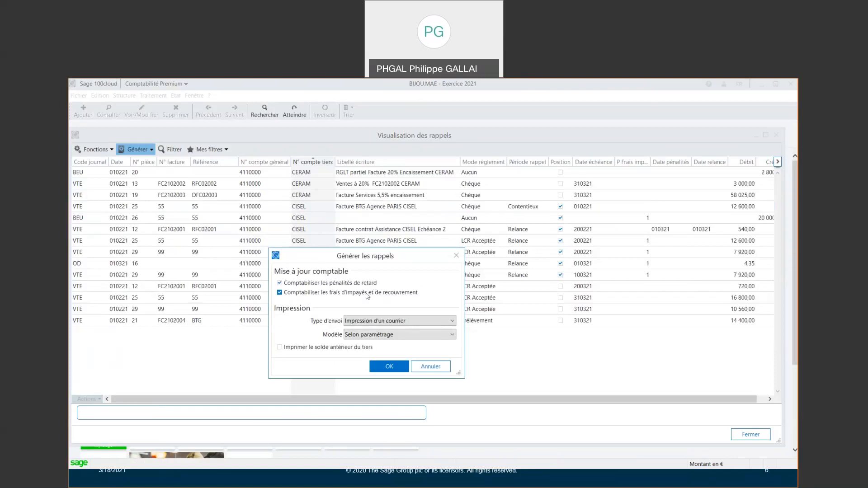
left_click(391, 367)
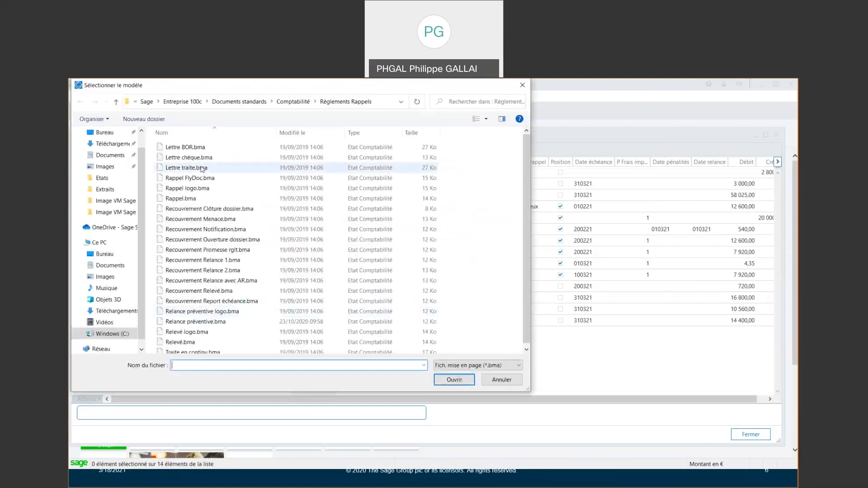
left_click(195, 202)
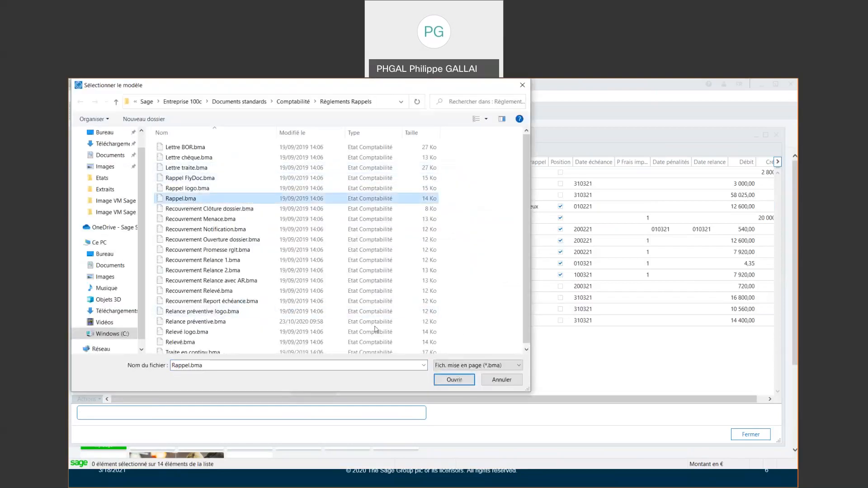
left_click(458, 379)
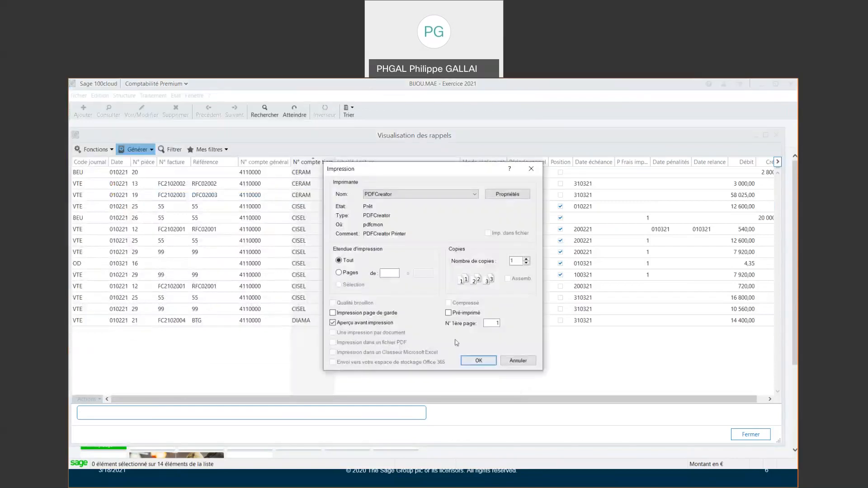
left_click(477, 361)
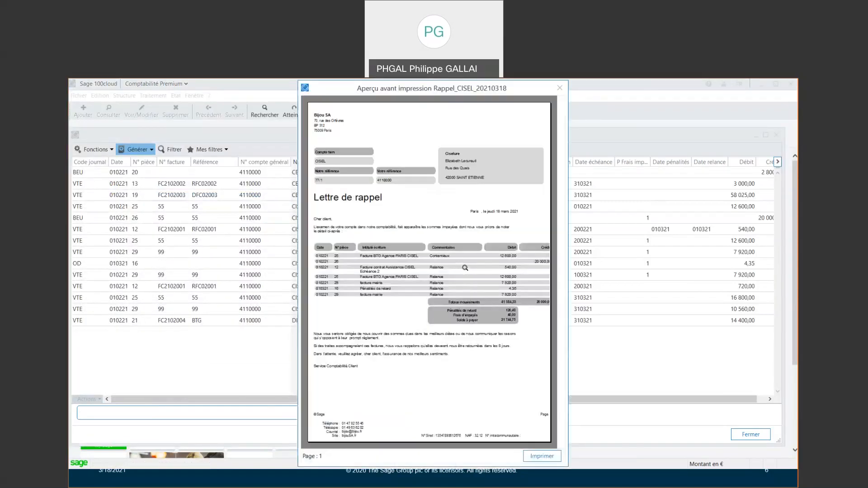
Step: Read through CISEL's reminder letter, and close the preview and the reminder list
scroll(489, 332, "down", 1)
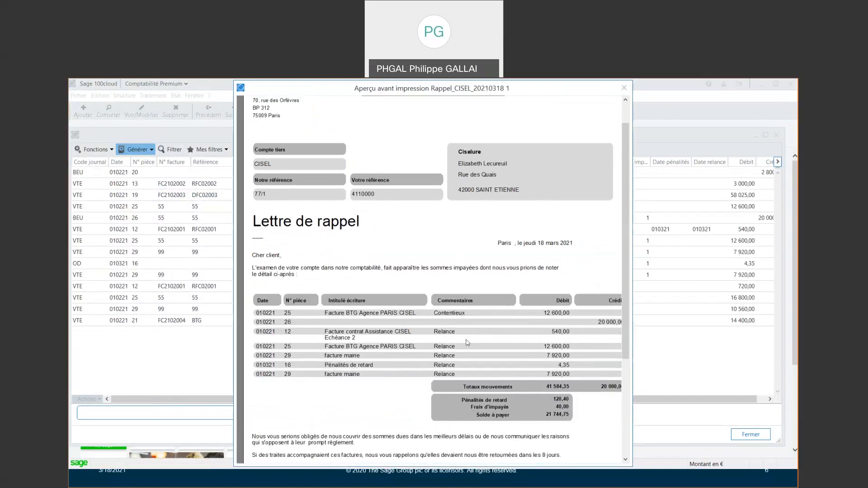
scroll(512, 209, "up", 2)
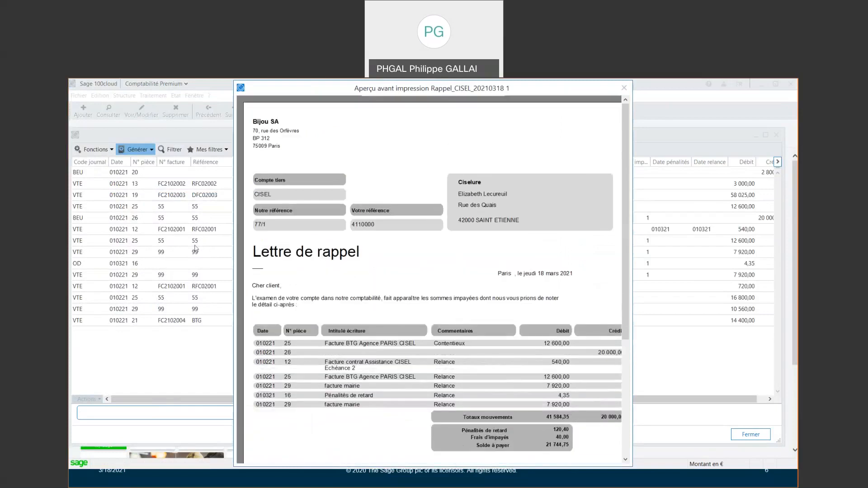
left_click(624, 88)
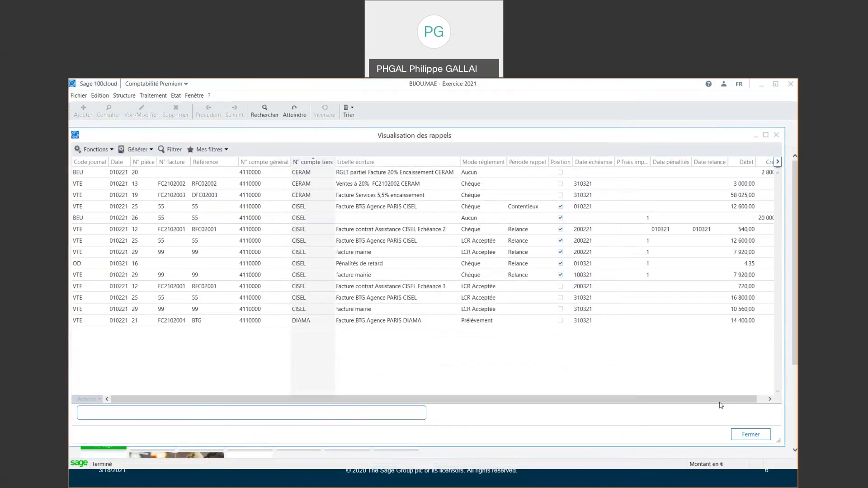
left_click(751, 435)
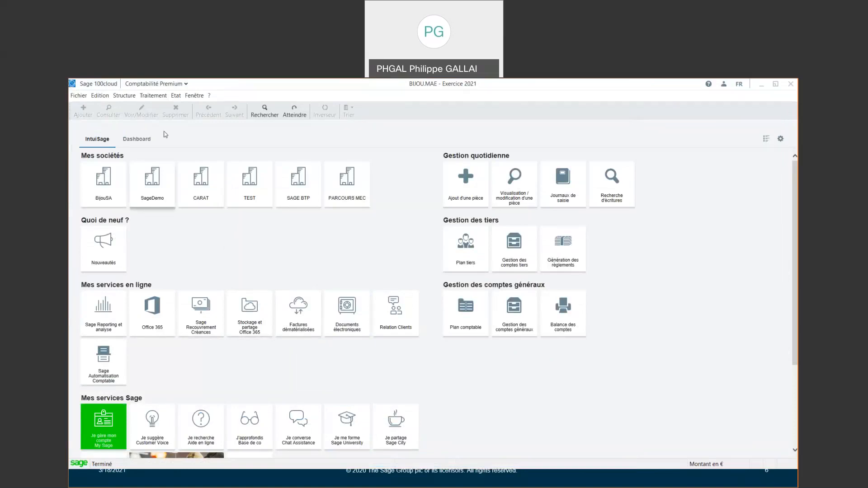
Step: Switch to the Moyens de paiement application and connect to bijou.mdp as administrator
left_click(170, 85)
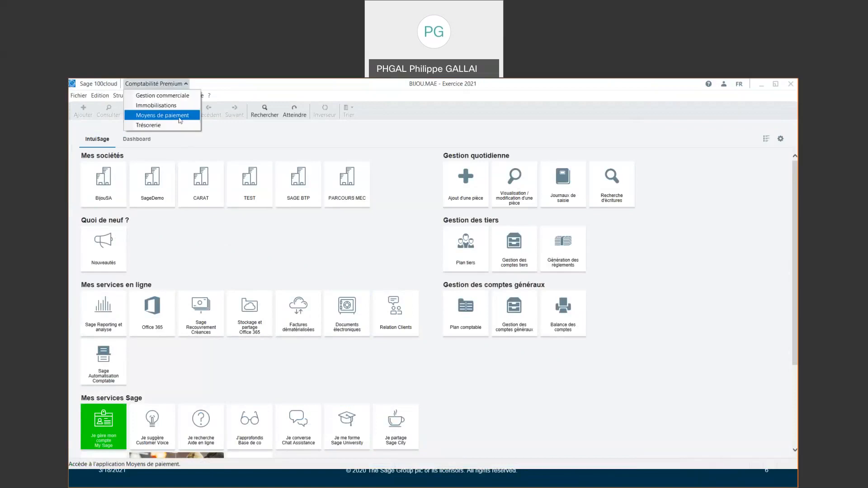
left_click(179, 118)
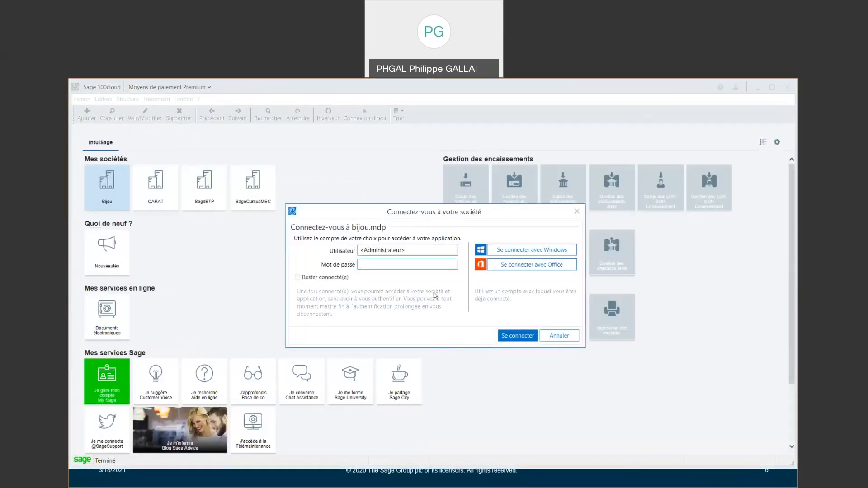
left_click(518, 335)
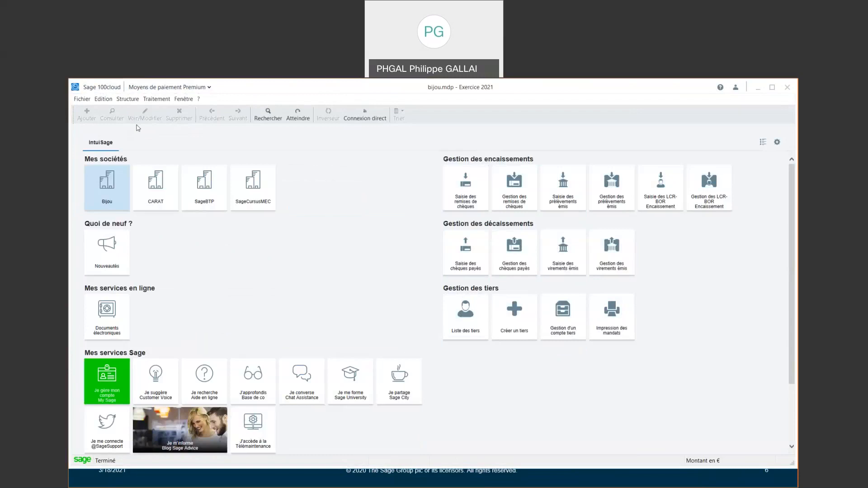
Step: Open customer CARAT from the third-party list and view its Société générale bank details
left_click(131, 99)
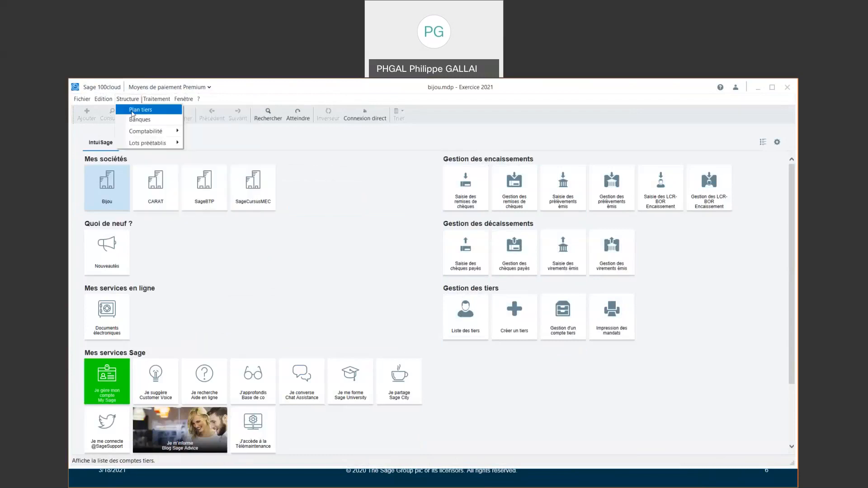
left_click(134, 110)
double_click(330, 194)
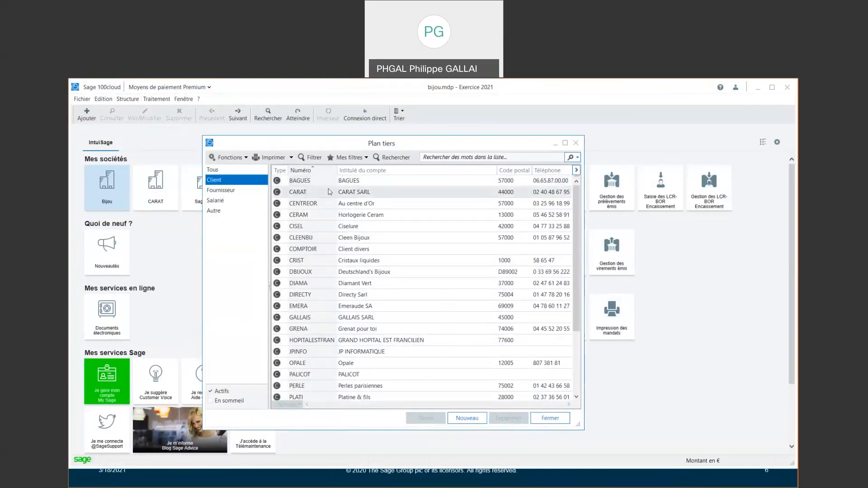
left_click(272, 162)
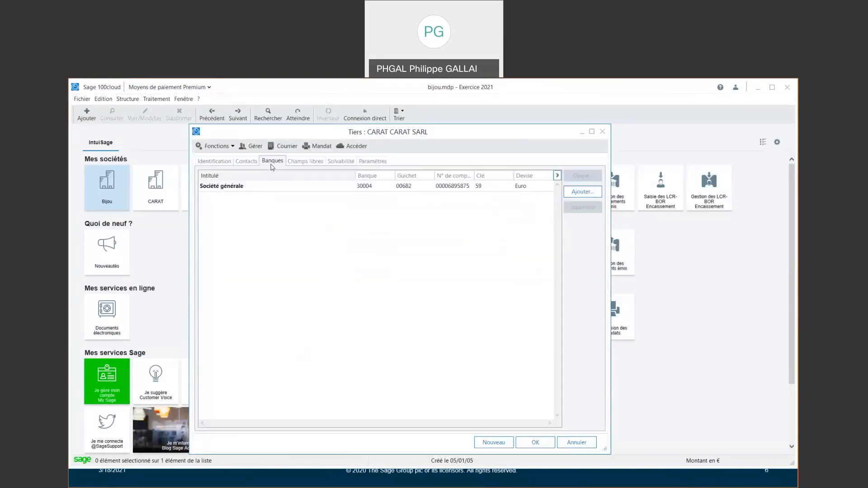
double_click(320, 186)
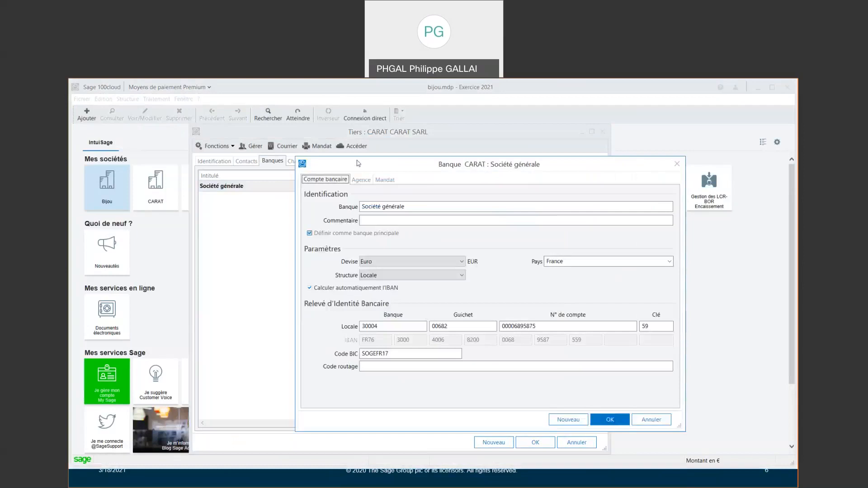
Step: View the recurring SEPA mandate attached to CARAT's bank, and leave the mandate and bank details without changes
left_click(384, 179)
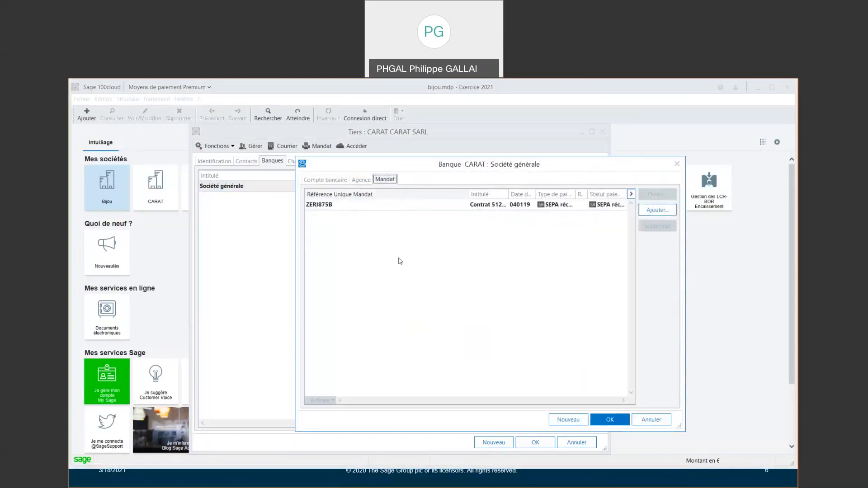
left_click(435, 206)
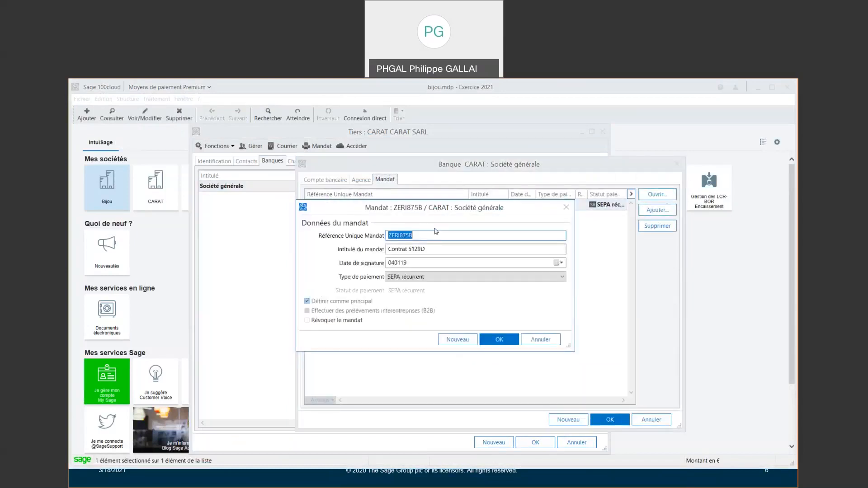
left_click(540, 340)
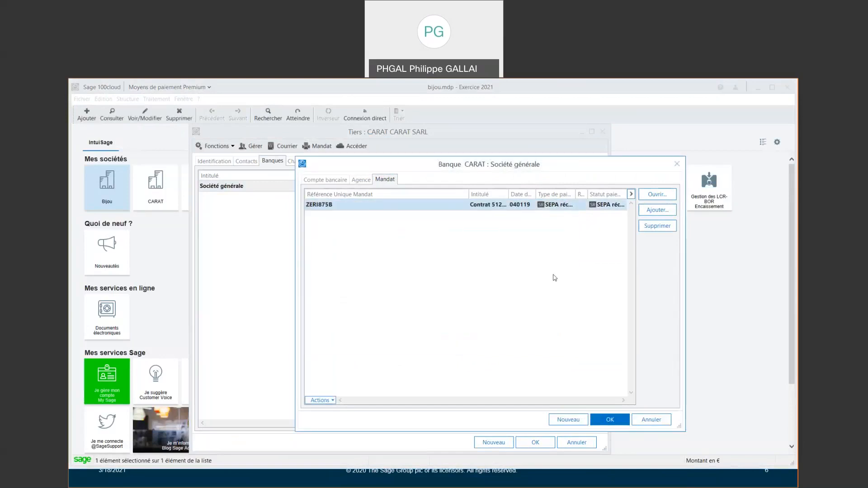
left_click(660, 421)
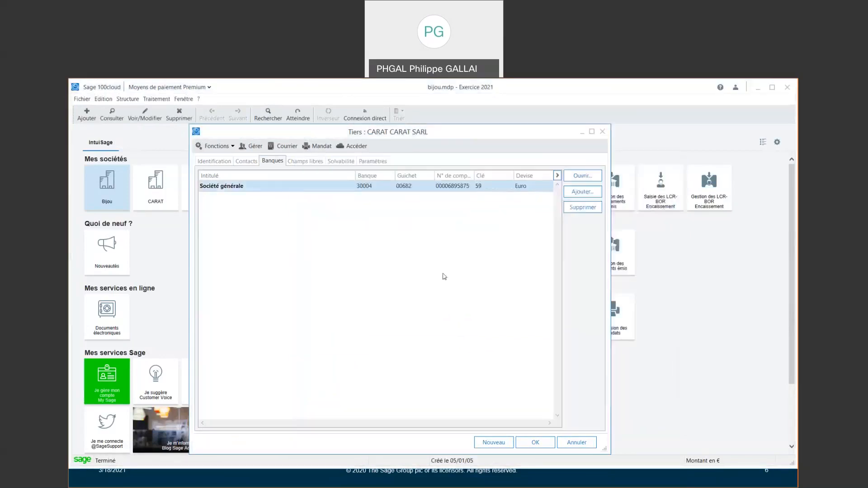
Step: Review CARAT's identification, address and contact fields, and close the customer record and the third-party list
left_click(215, 161)
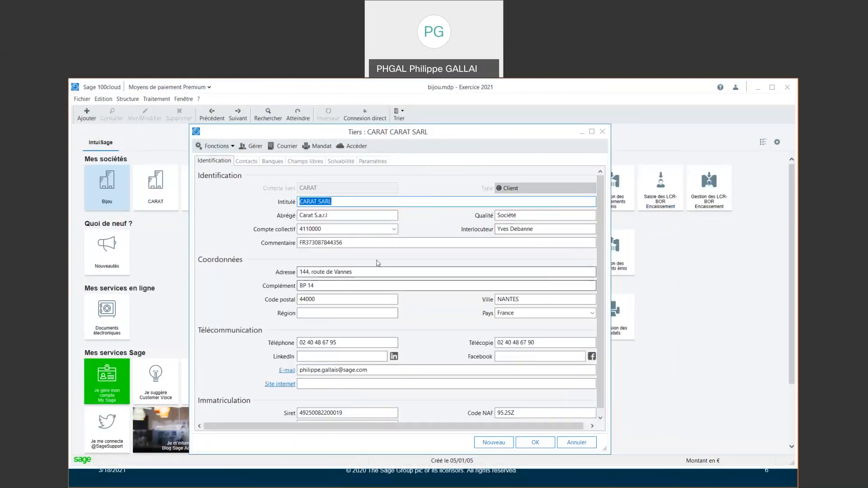
key("Tab")
key("Tab")
key("Tab")
key("Tab")
key("Tab")
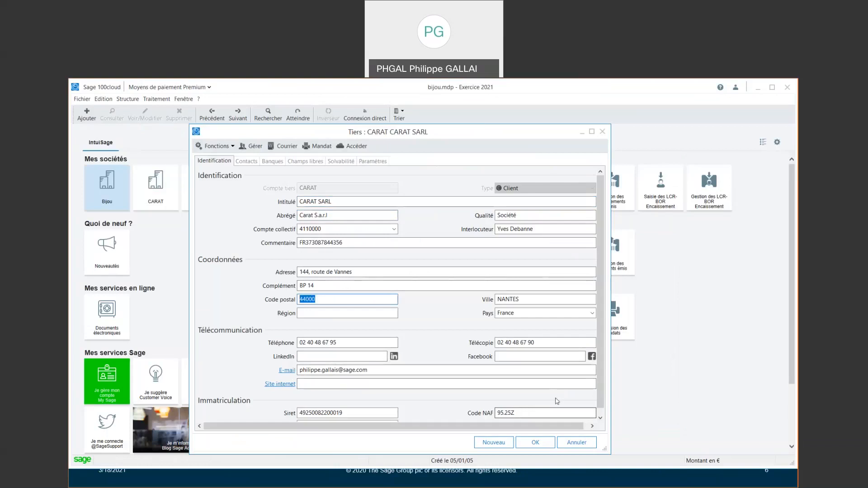
left_click(601, 132)
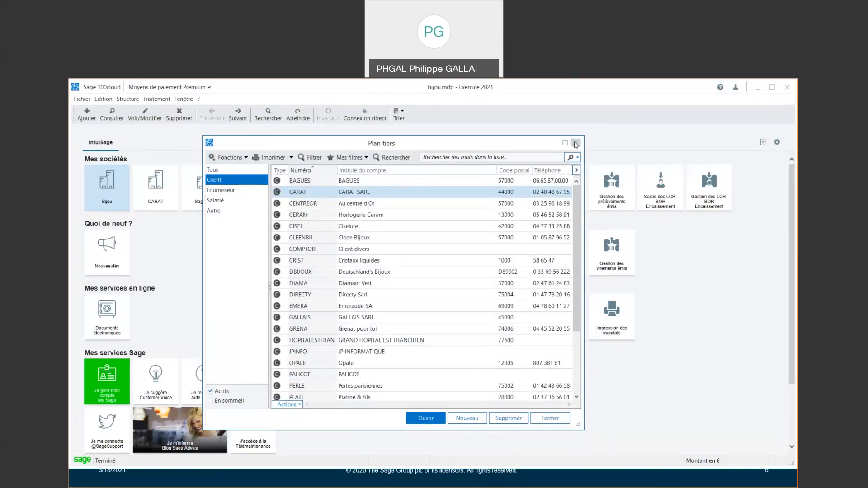
left_click(574, 143)
Step: Open the cheque remittance entry (Saisie des remises de chèques) for customer receipts
left_click(159, 99)
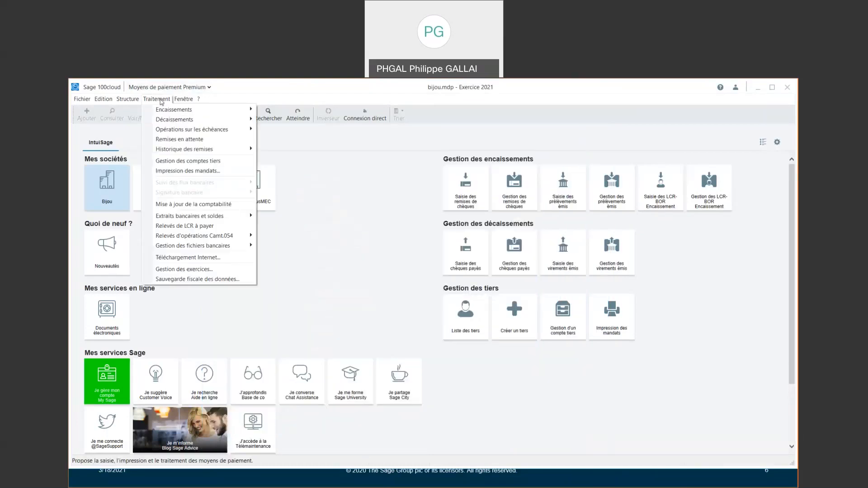
mouse_move(161, 110)
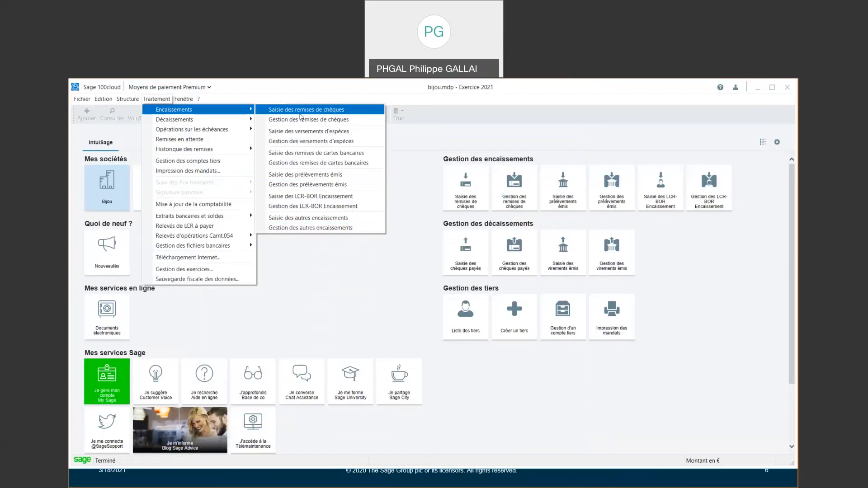
left_click(302, 112)
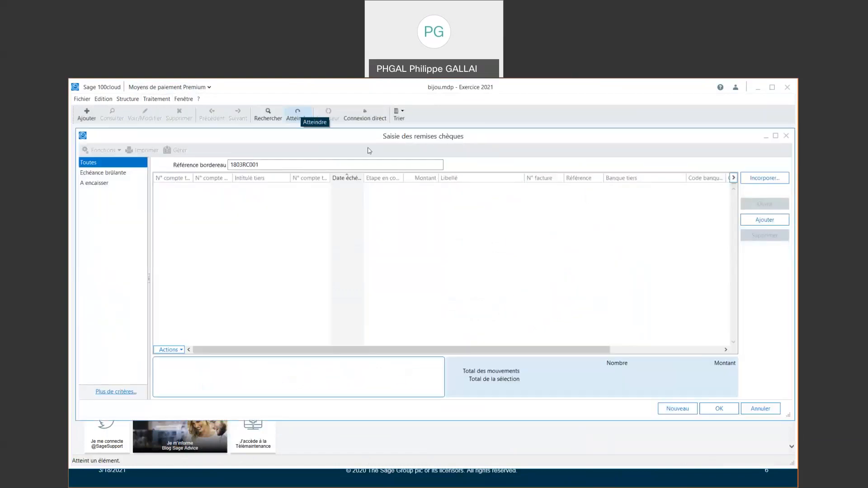
left_click(765, 220)
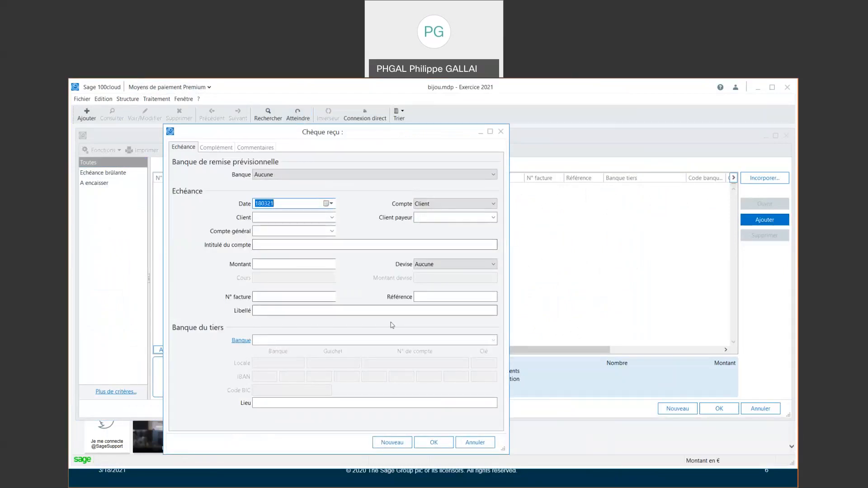
left_click(501, 132)
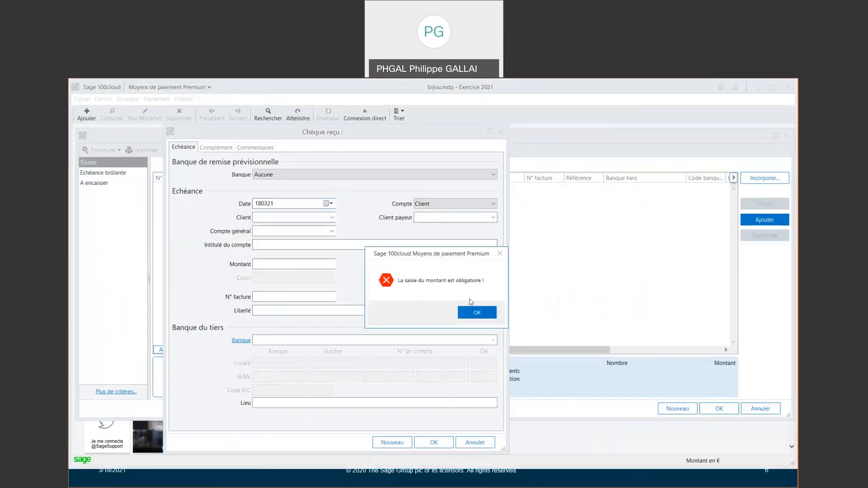
left_click(474, 312)
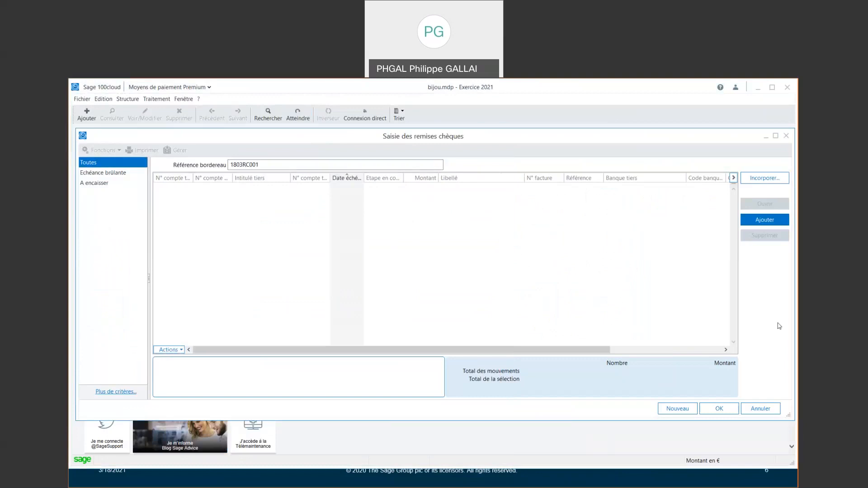
Step: Incorporate accounting entries into the remittance, filtering client accounts on journal VTE Ventes marchandises and payment method Chèque
left_click(751, 180)
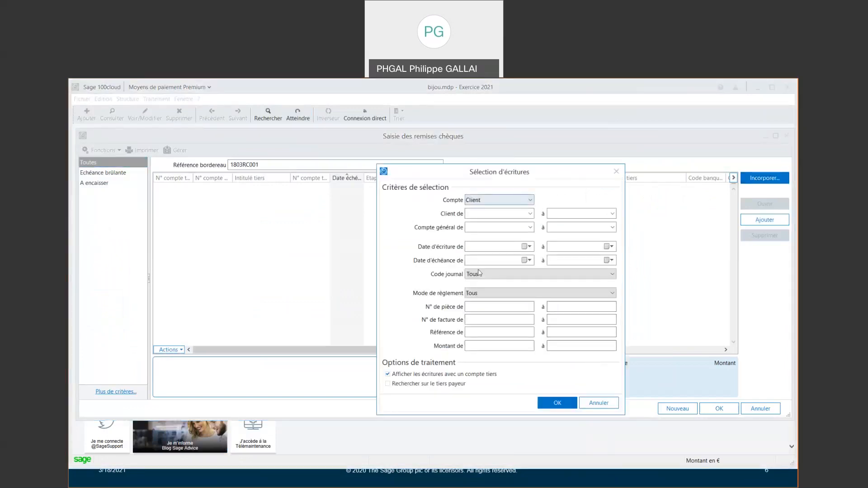
left_click(492, 276)
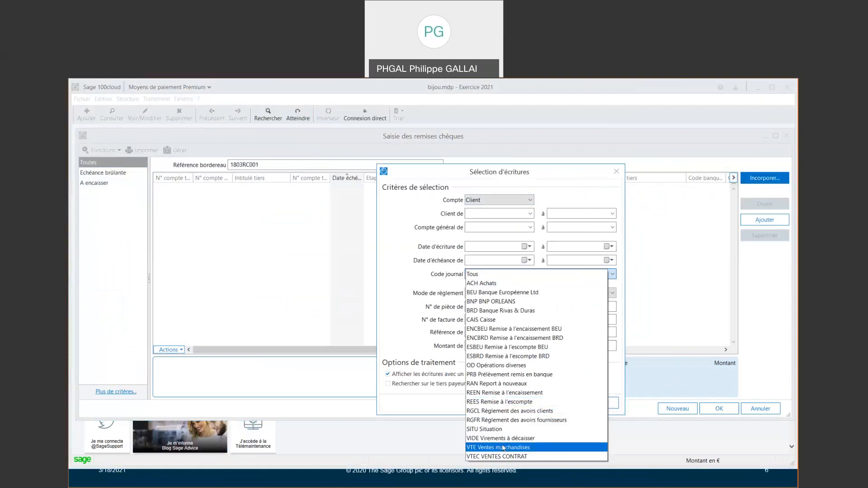
left_click(538, 447)
left_click(486, 293)
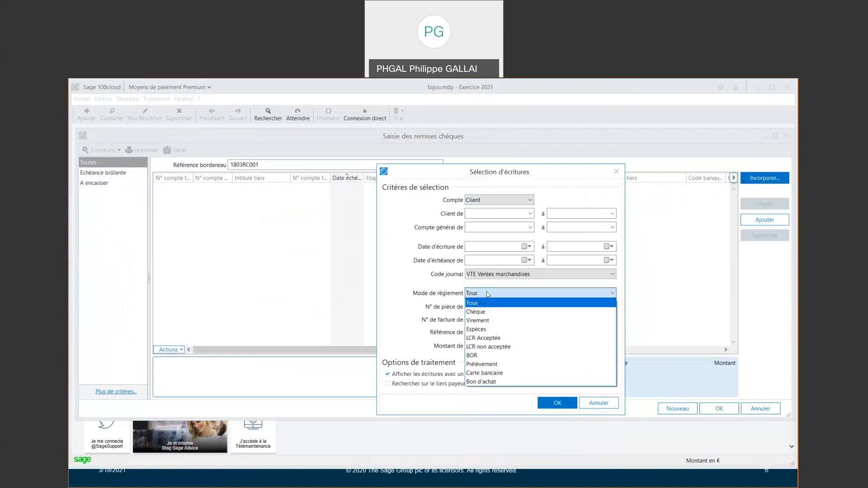
left_click(486, 312)
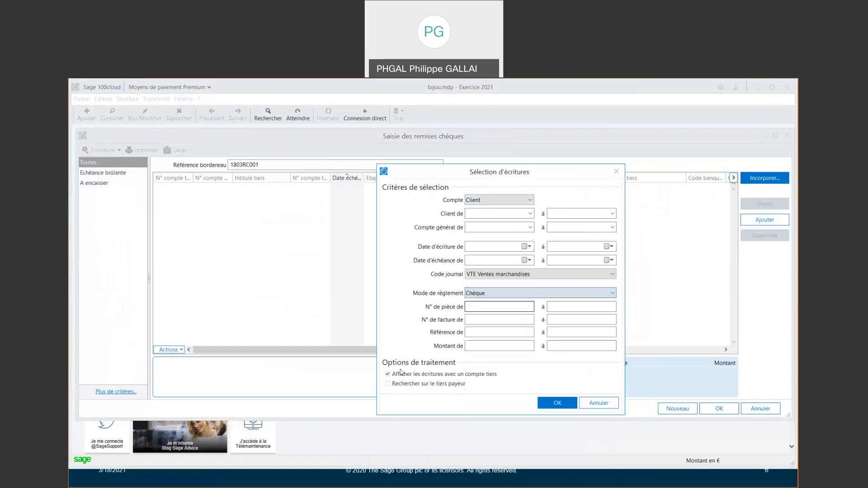
left_click(565, 406)
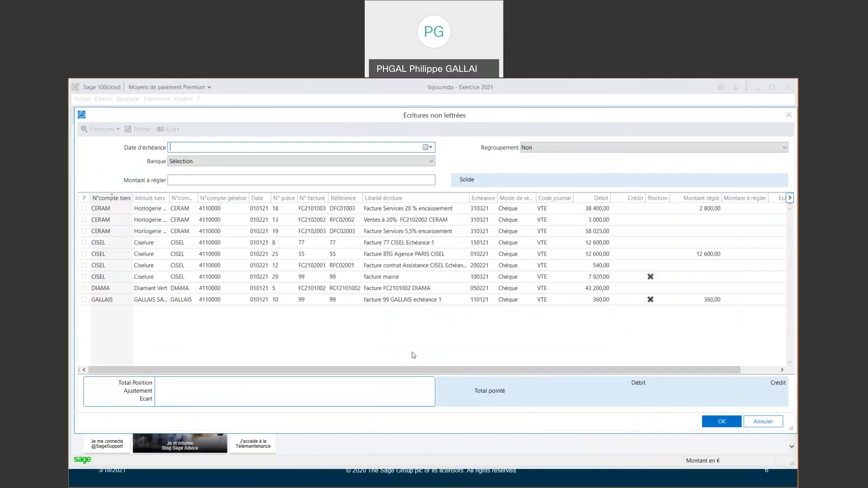
Step: Mark DIAMA's invoice FC2101002 among the unmatched entries, bring it into the cheque remittance and validate the slip
left_click(649, 280)
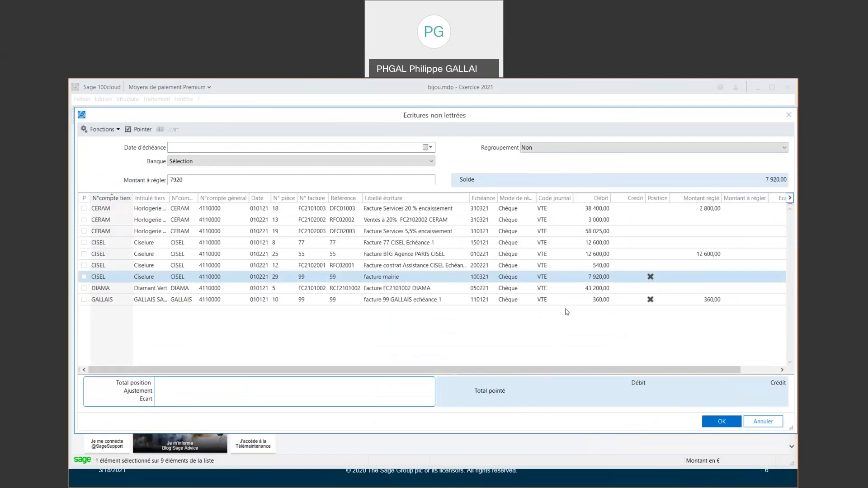
left_click(633, 302)
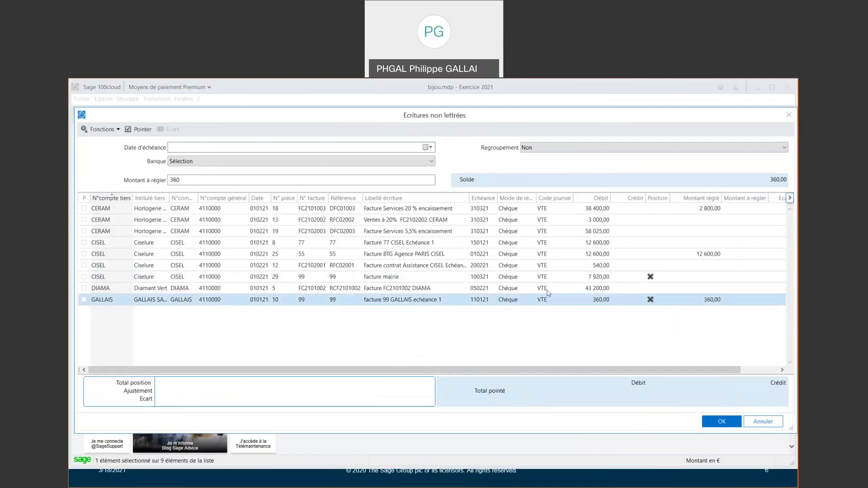
left_click(360, 291)
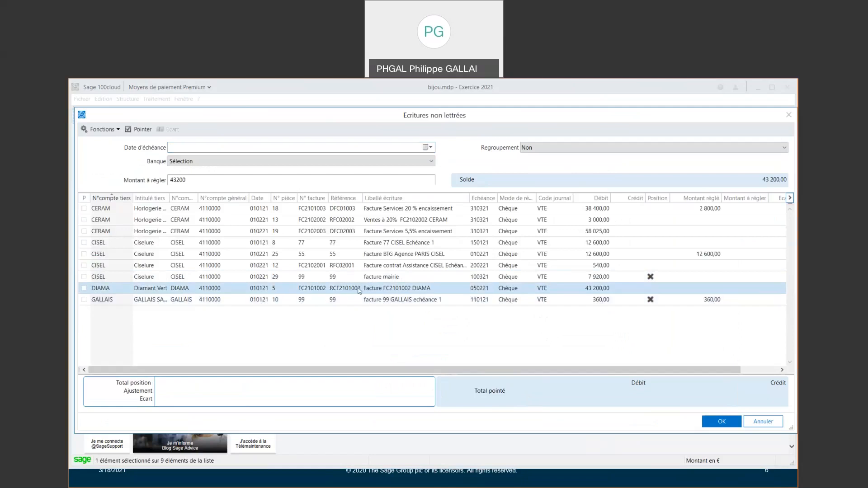
left_click(84, 288)
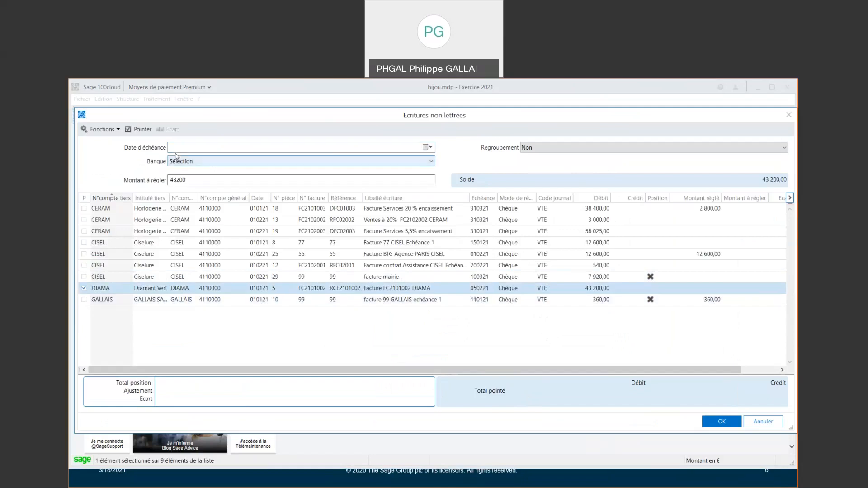
left_click(137, 130)
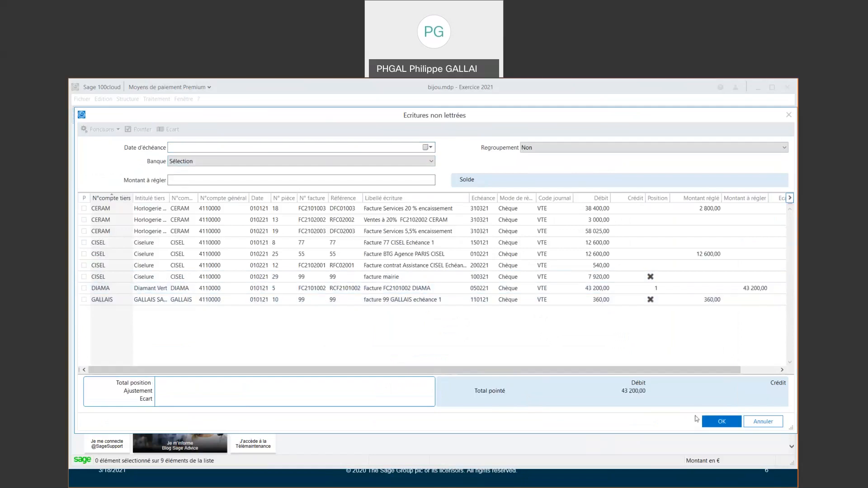
left_click(728, 423)
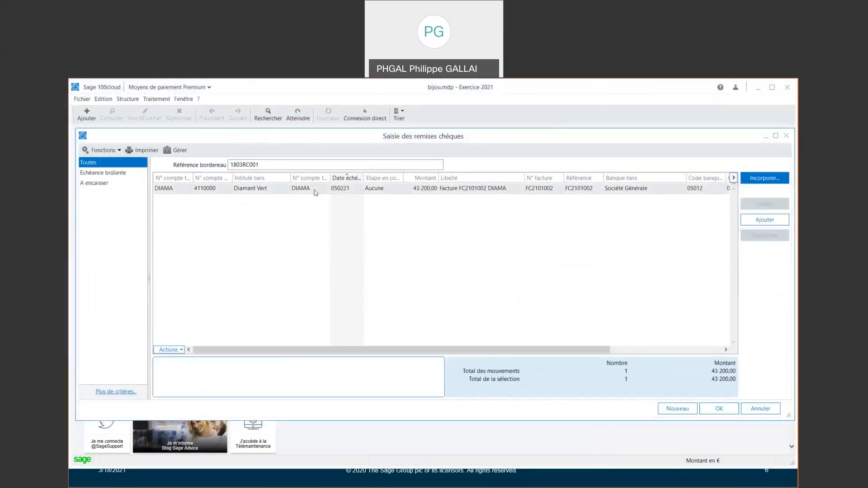
left_click(315, 191)
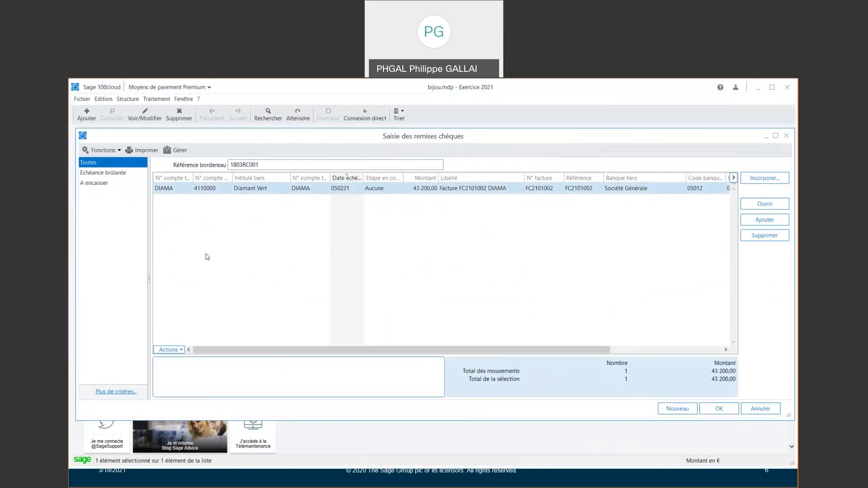
left_click(726, 411)
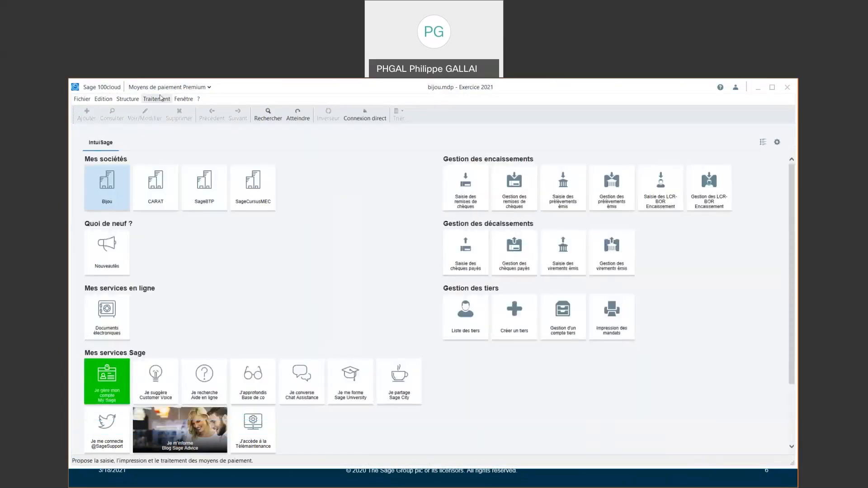
Step: Open the cheque remittance management (Gestion des remises de chèques) and mark DIAMA's cheque for invoice FC2101002
left_click(159, 99)
mouse_move(244, 110)
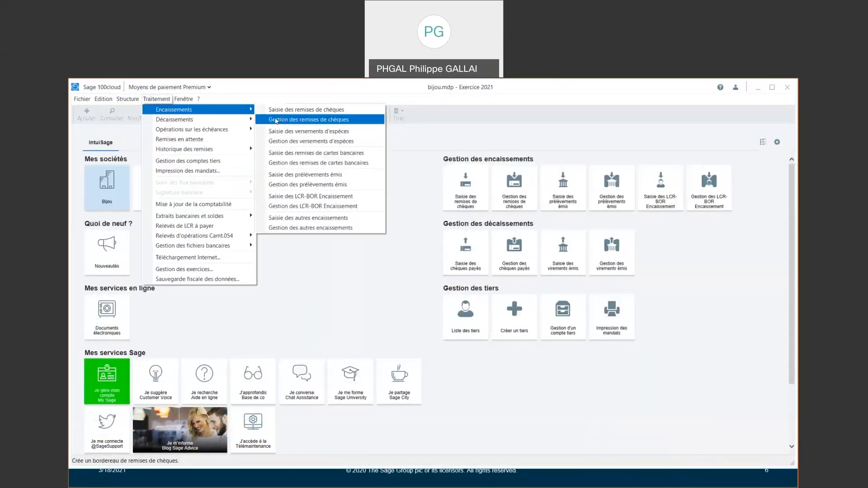
left_click(277, 120)
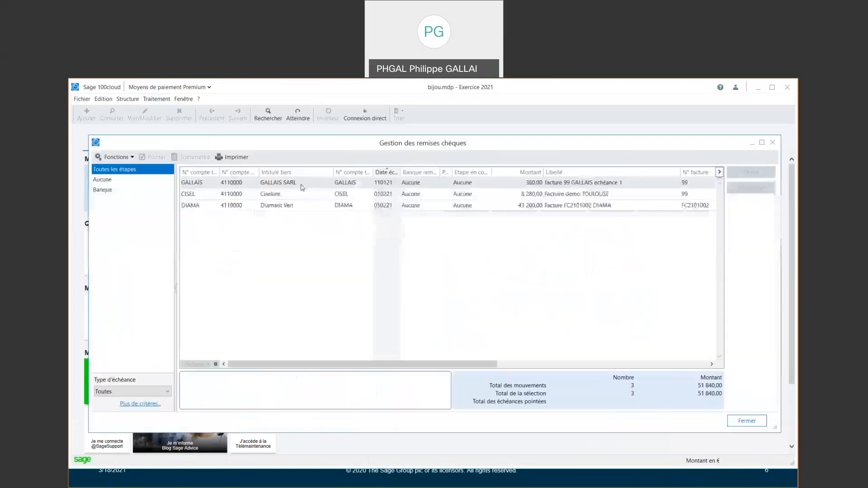
left_click(266, 207)
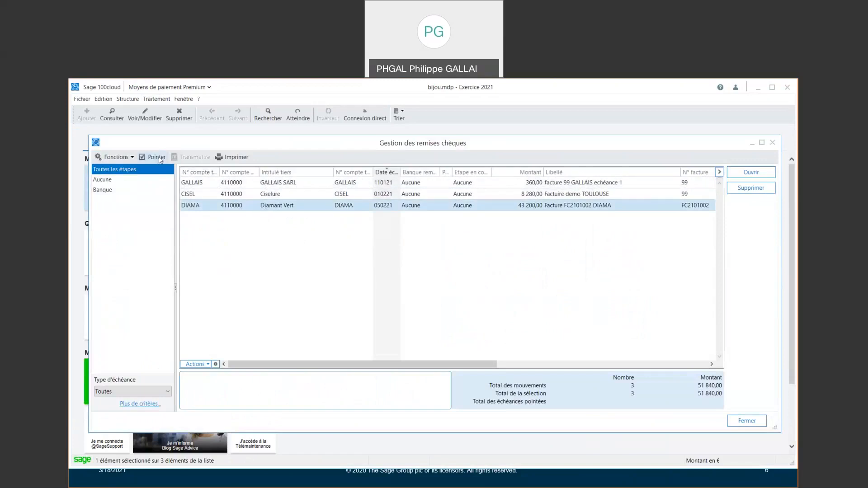
left_click(156, 157)
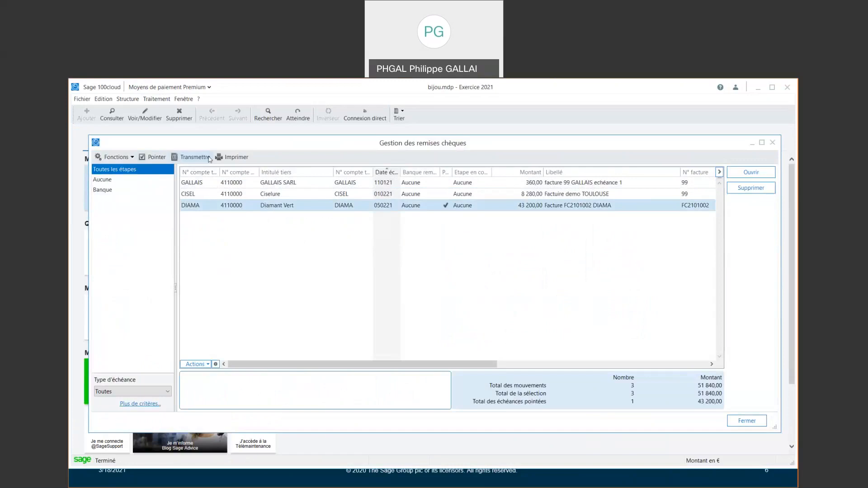
Step: Transmit the marked cheque to the PARISddd22 BEU1 bank dated 180321, with the accompanying slip and movement list in print preview
left_click(195, 157)
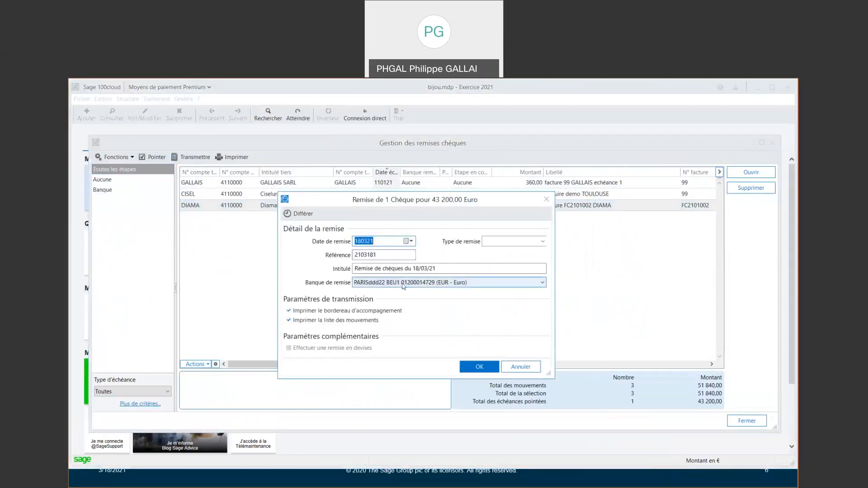
left_click(402, 284)
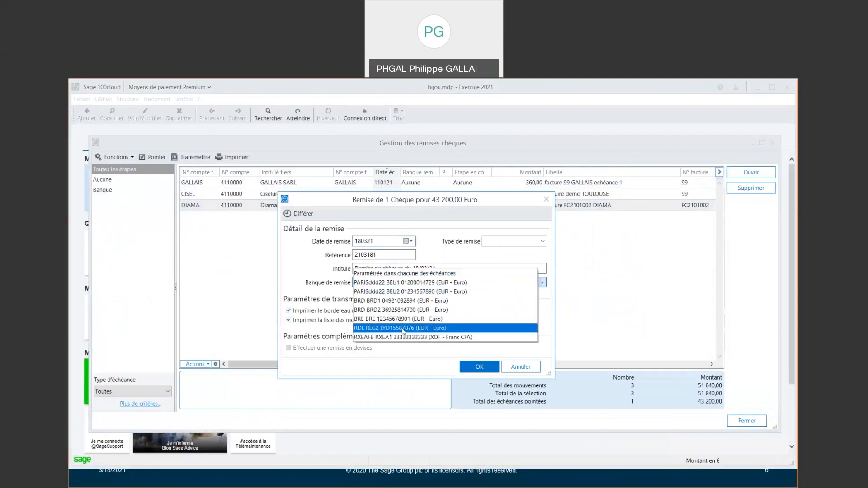
left_click(314, 260)
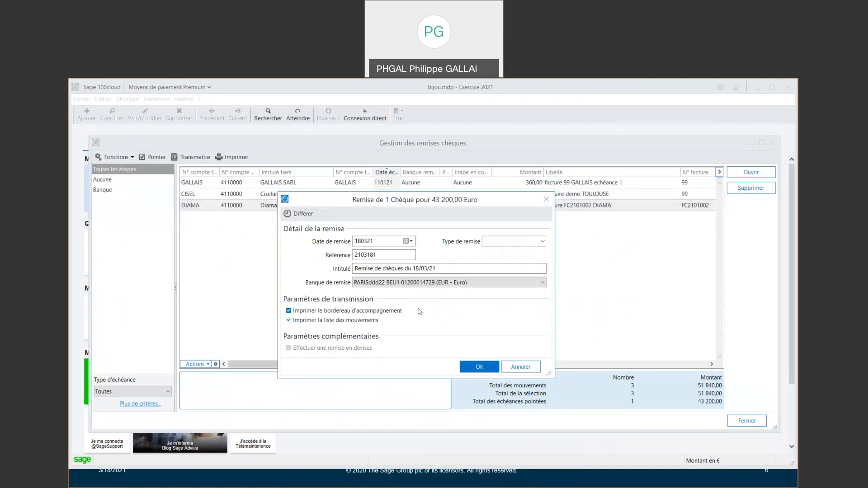
left_click(487, 365)
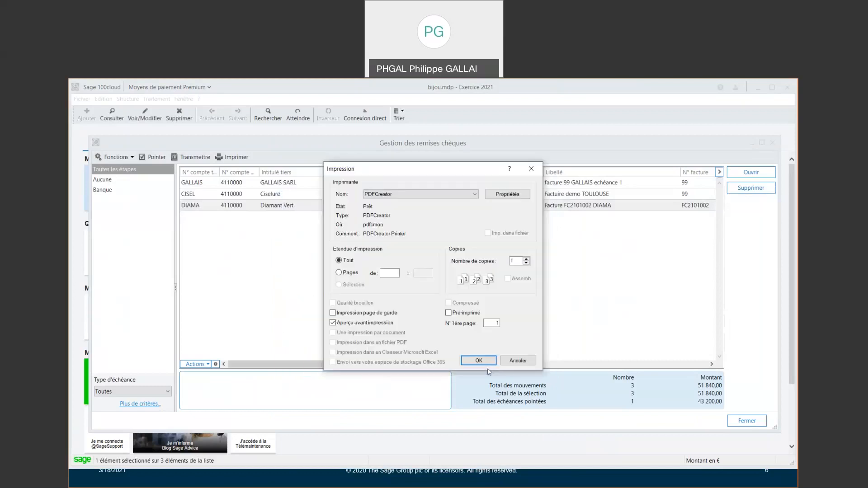
left_click(488, 361)
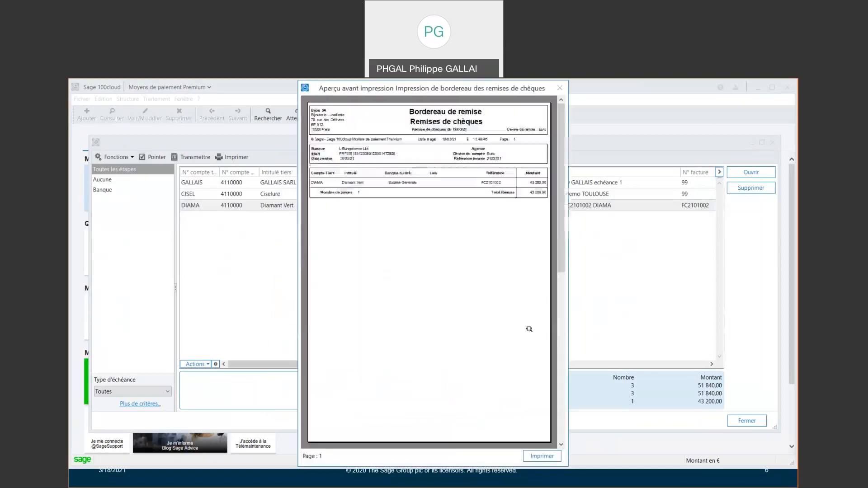
Step: Review the remittance slip, accompanying letter and movement list in the preview, and close the preview and remittance management
left_click(446, 280)
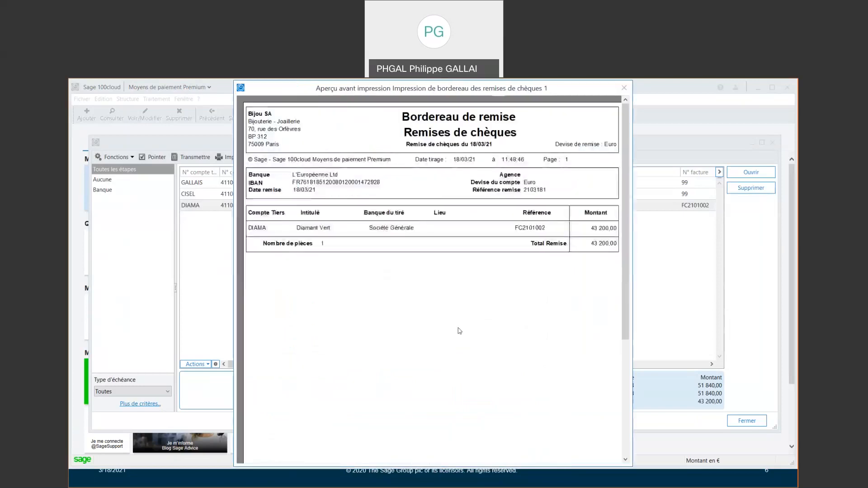
left_click(512, 306)
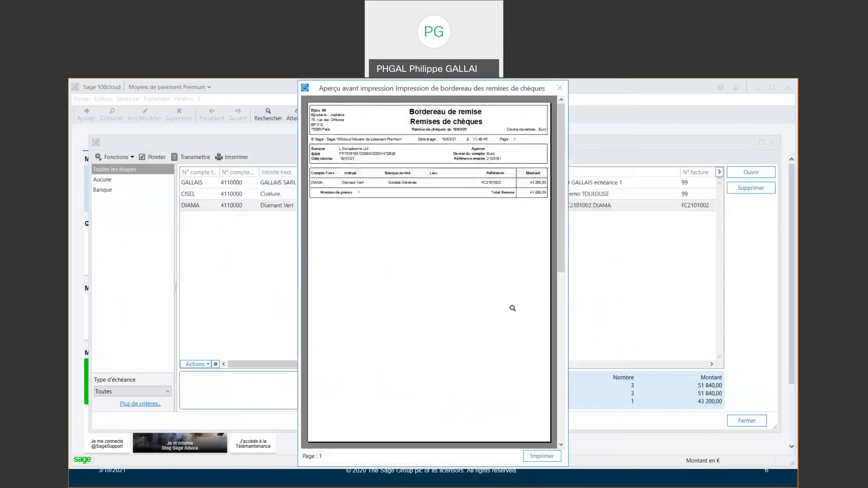
left_click(562, 369)
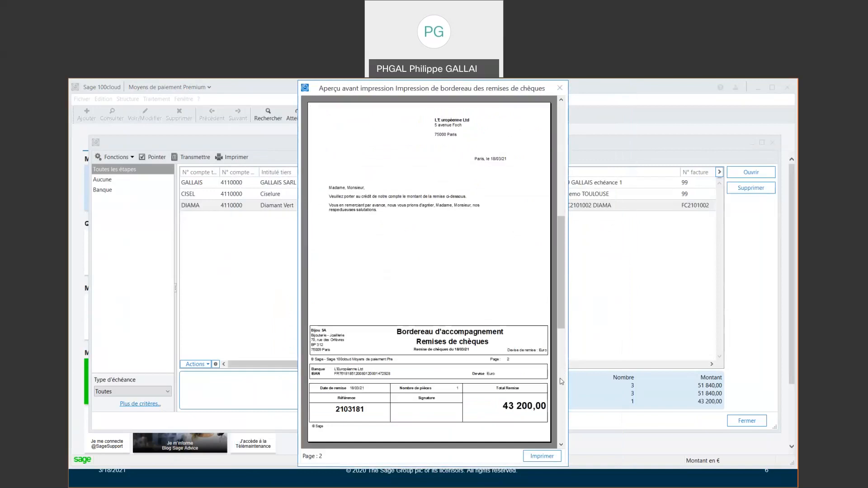
left_click(562, 406)
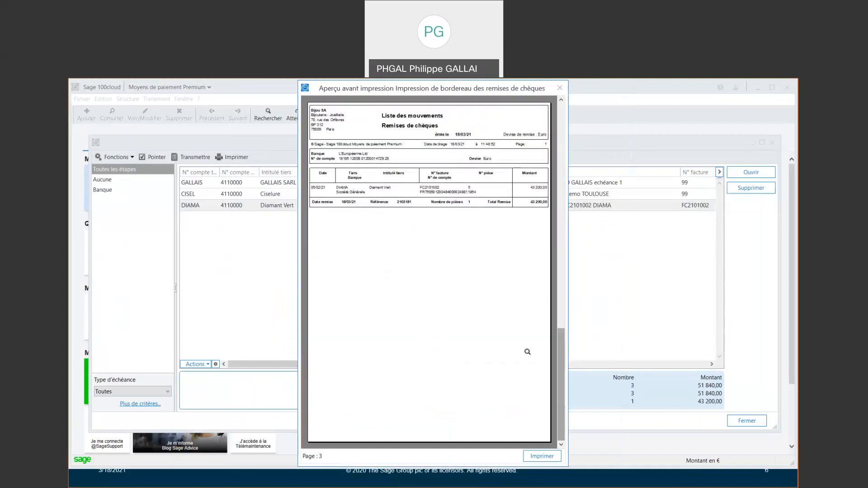
left_click(412, 211)
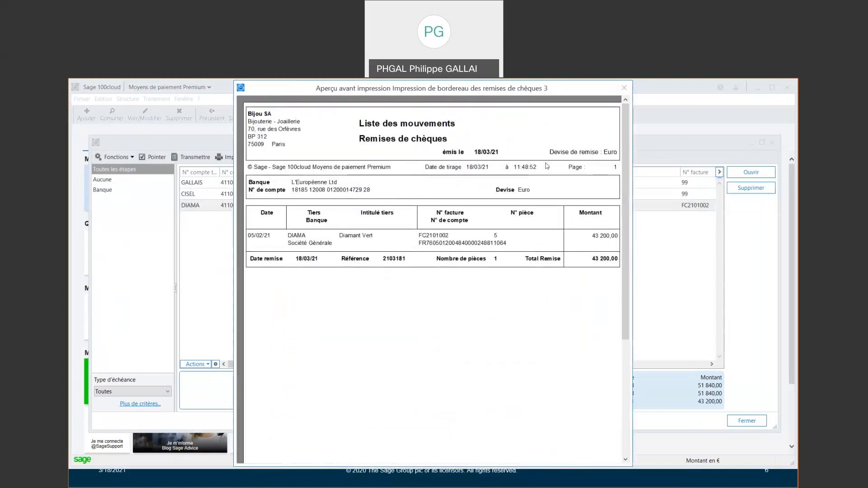
left_click(624, 89)
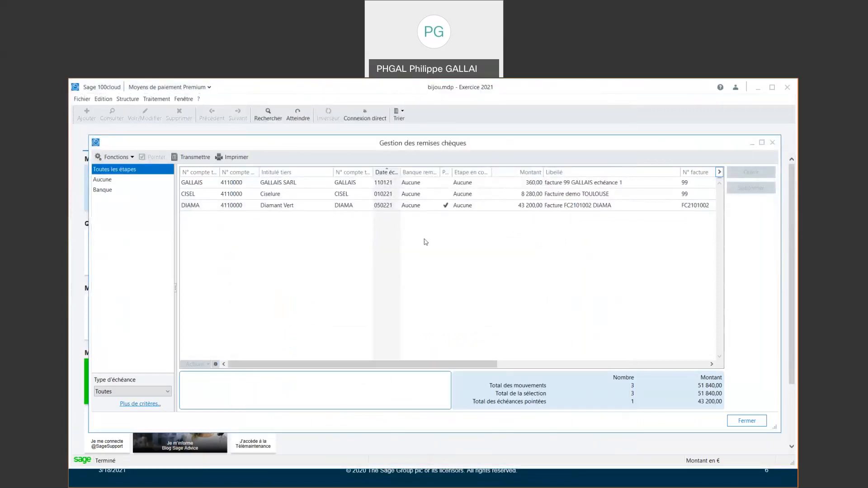
left_click(747, 421)
Step: Start an issued transfer slip (Saisie des virements émis) and retrieve supplier entries from journal ACH Achats with payment mode Virement
left_click(156, 98)
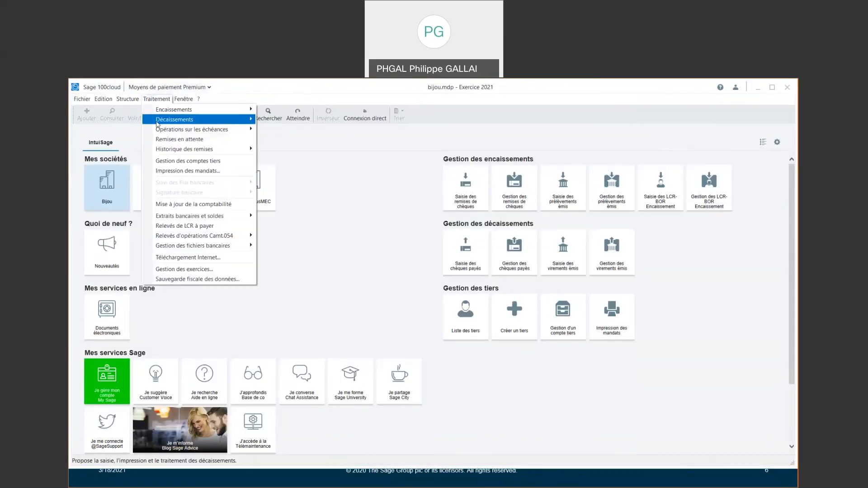
mouse_move(158, 122)
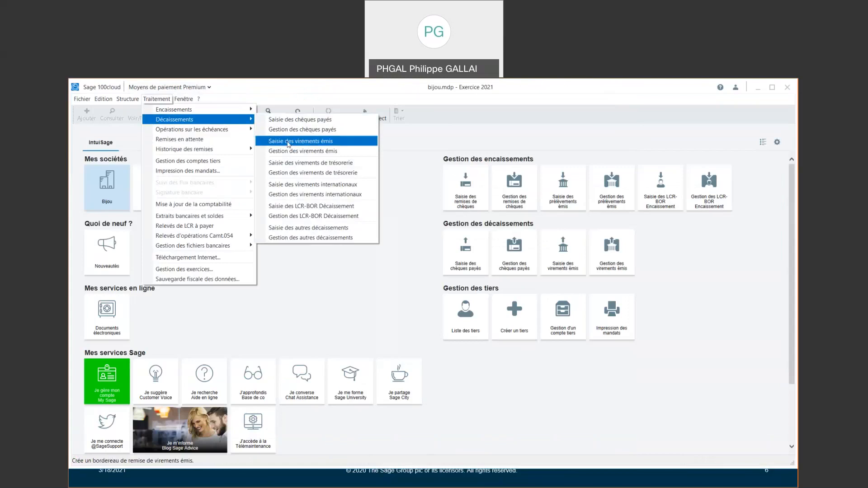
left_click(288, 144)
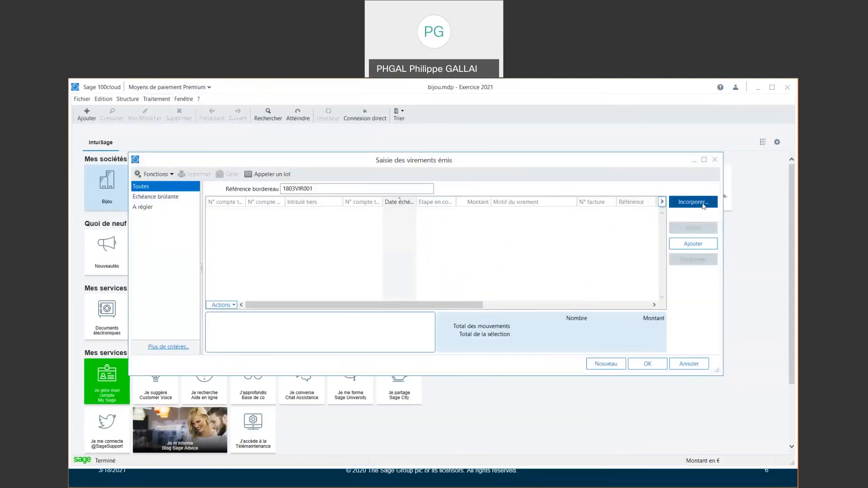
left_click(693, 202)
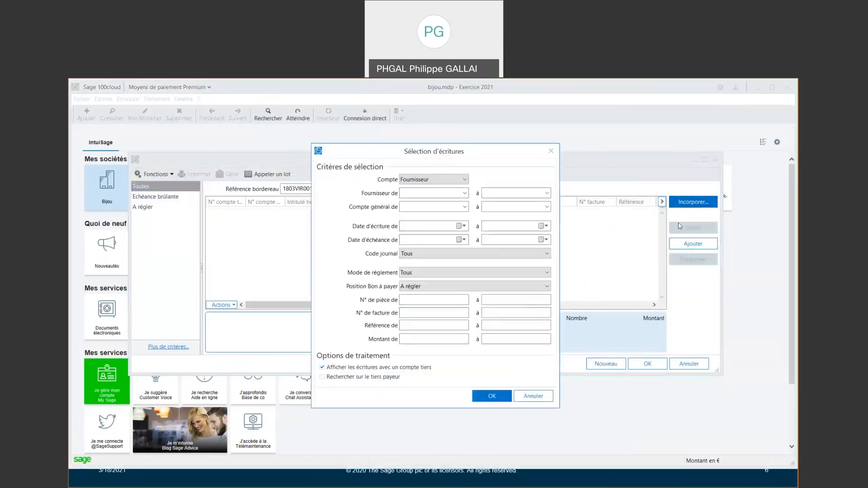
left_click(444, 254)
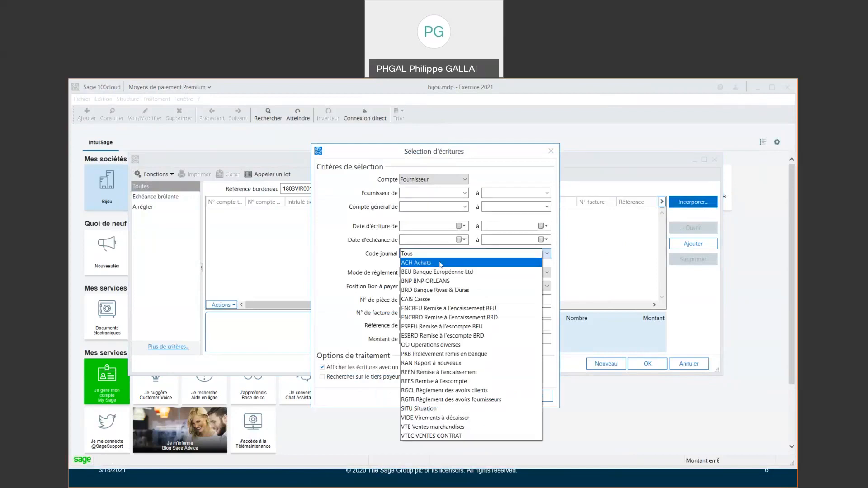
left_click(441, 263)
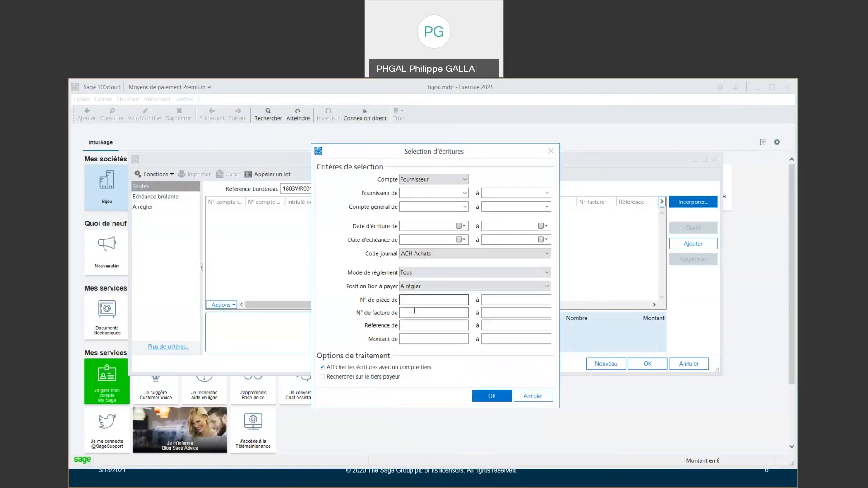
left_click(438, 273)
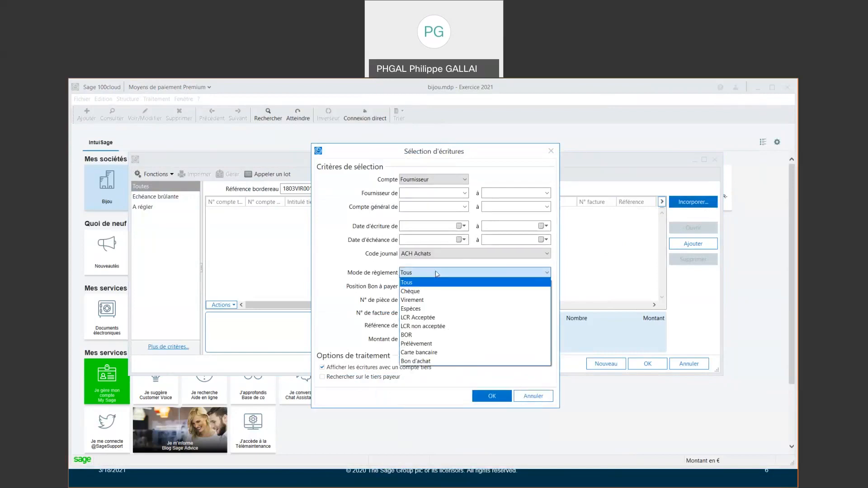
left_click(432, 299)
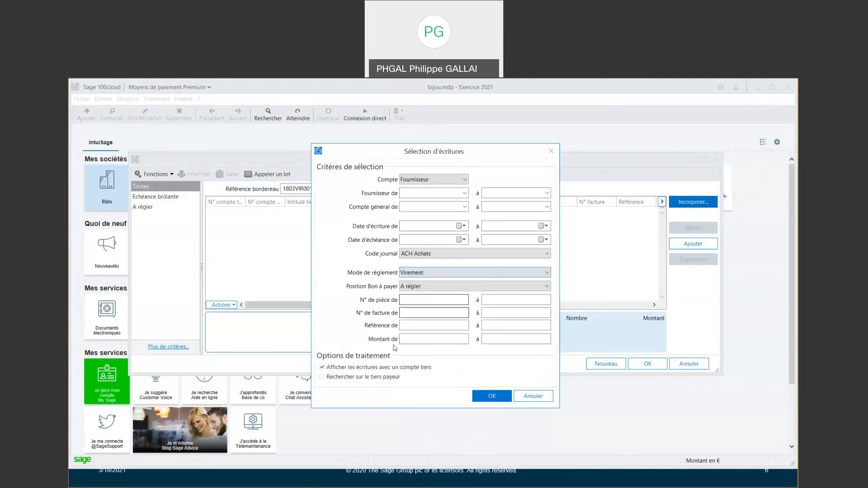
left_click(494, 396)
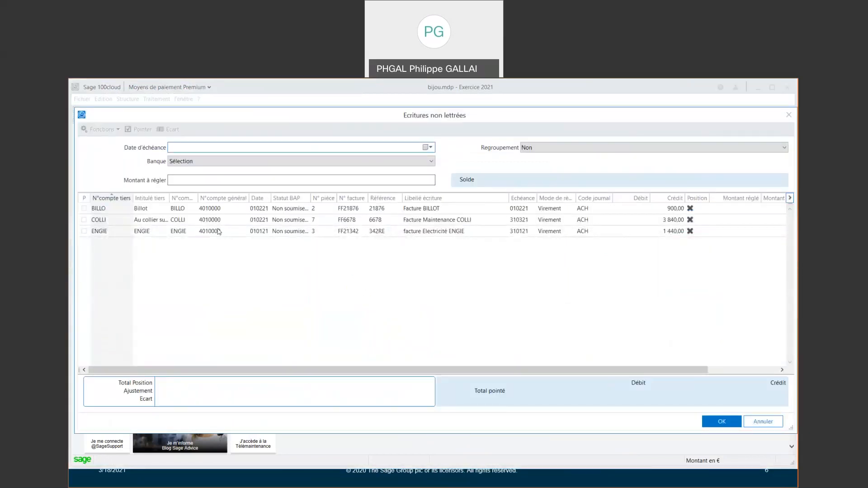
Step: Bring ENGIE's invoice FF21342 into the transfer slip and mark its transfer in the transfer management (Gestion des virements)
left_click(218, 232)
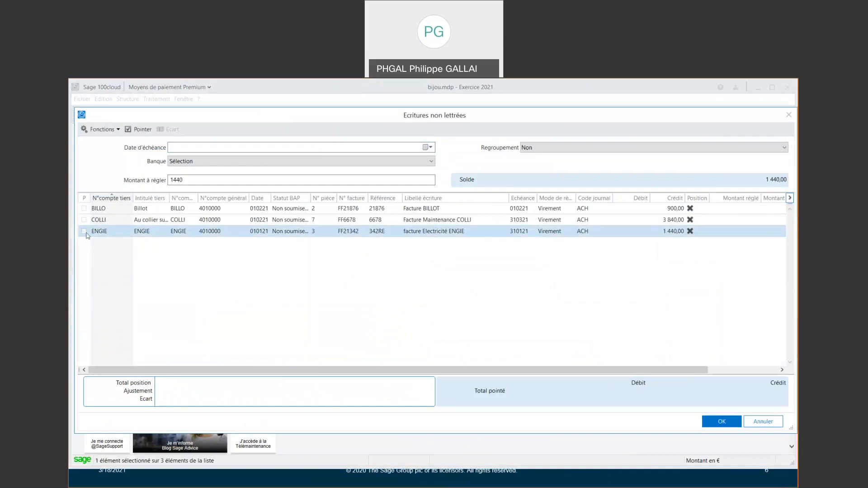
left_click(143, 131)
left_click(730, 423)
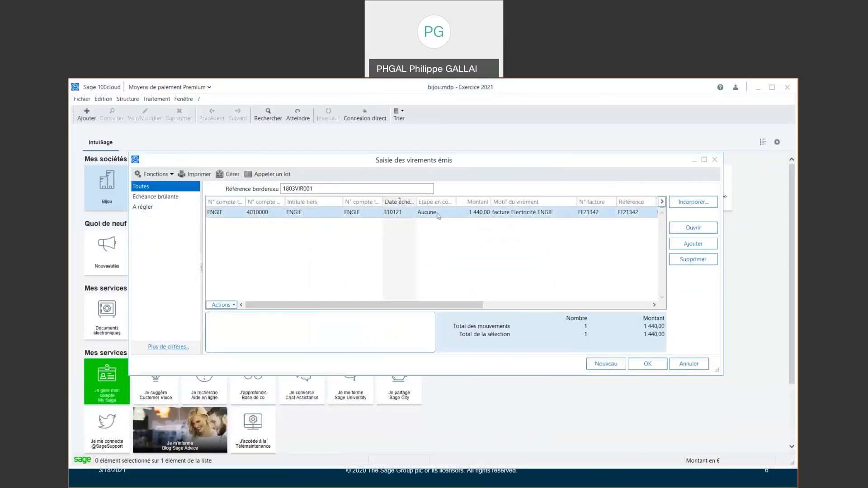
left_click(233, 175)
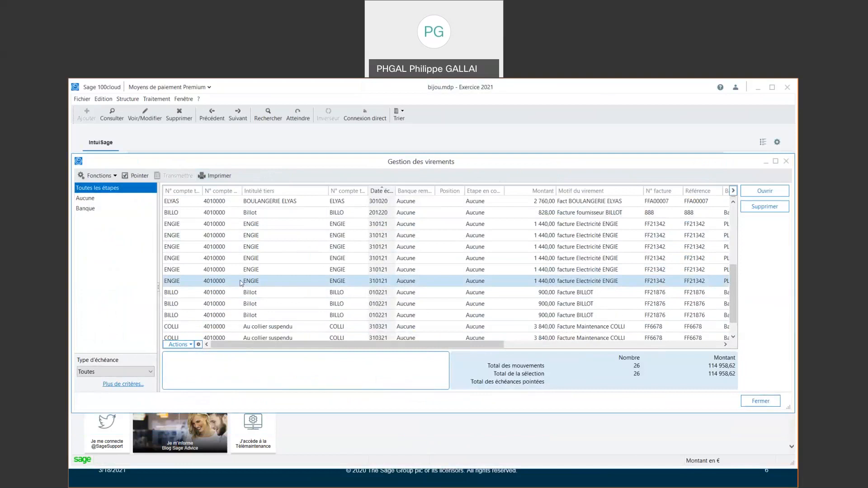
left_click(144, 176)
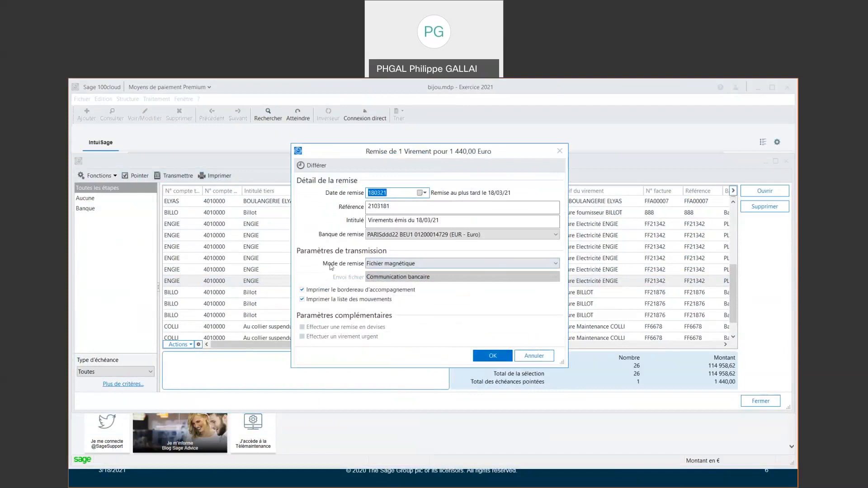
Step: Examine the transmission modes offered for ENGIE's transfer remittance and cancel the remittance
left_click(391, 264)
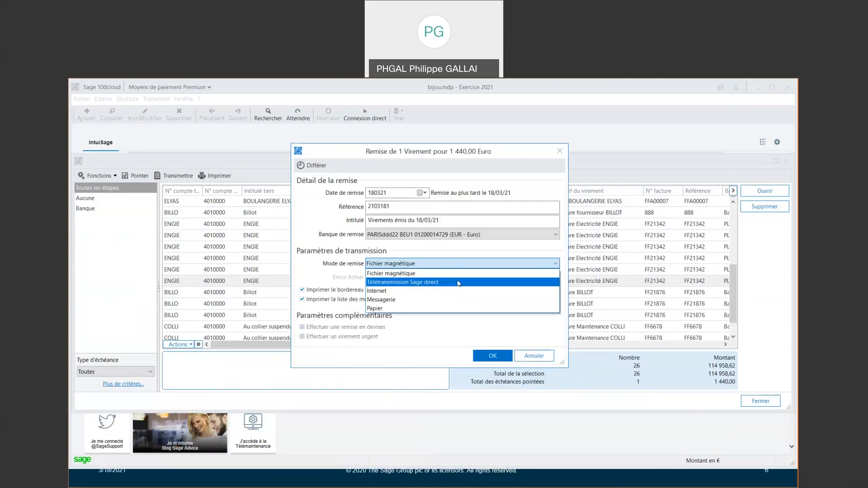
left_click(454, 331)
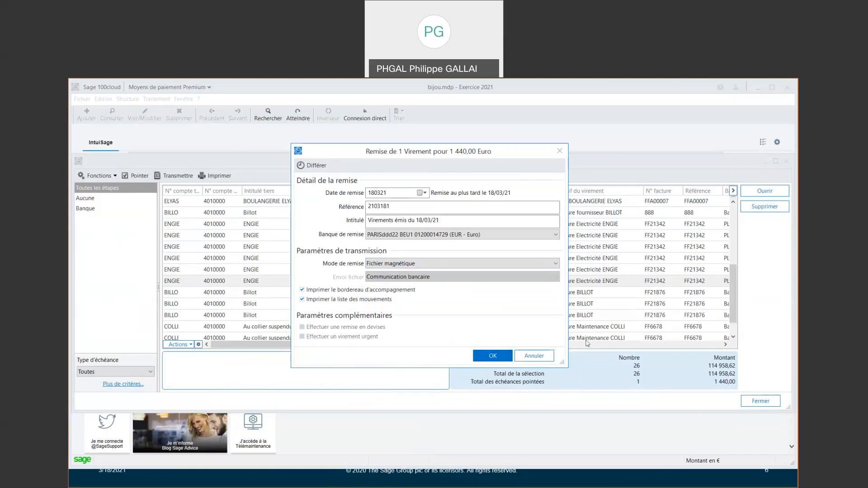
left_click(534, 355)
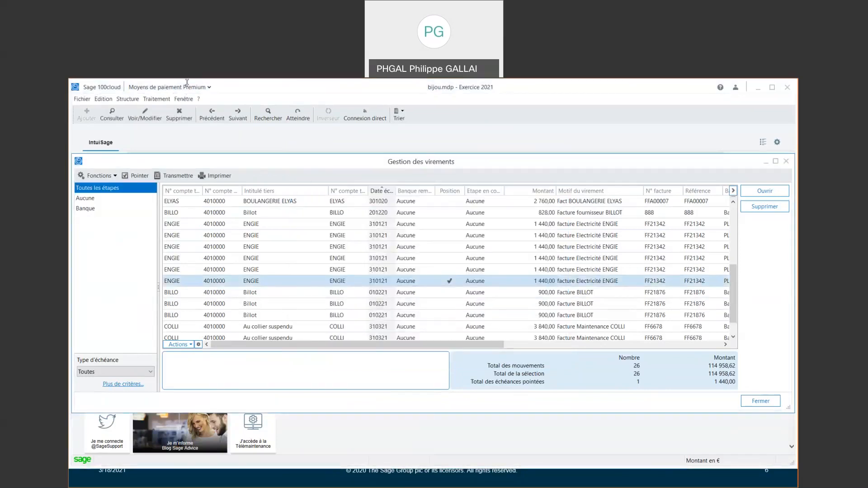
Step: Review the selection and processing options of the accounting update (Mise à jour de la comptabilité) and close it
left_click(156, 98)
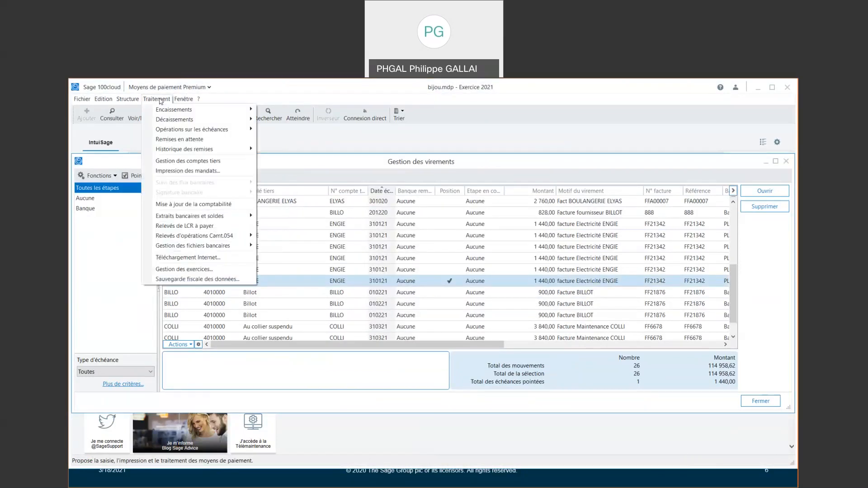
left_click(179, 205)
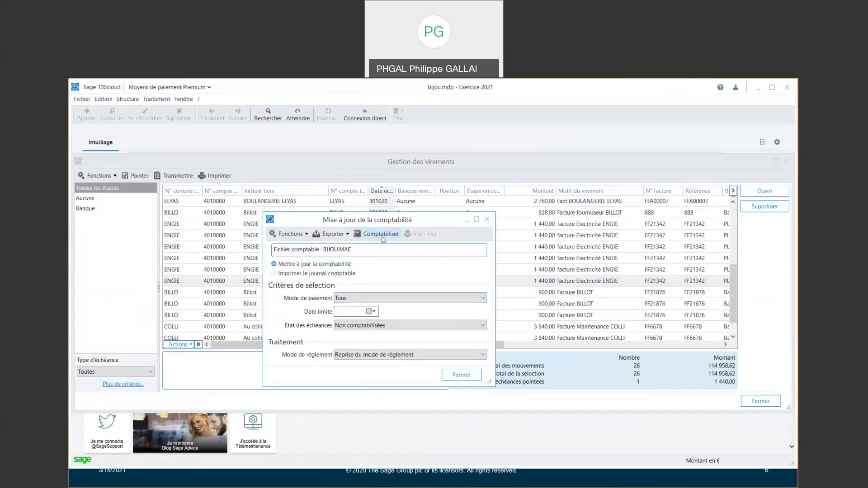
left_click(461, 375)
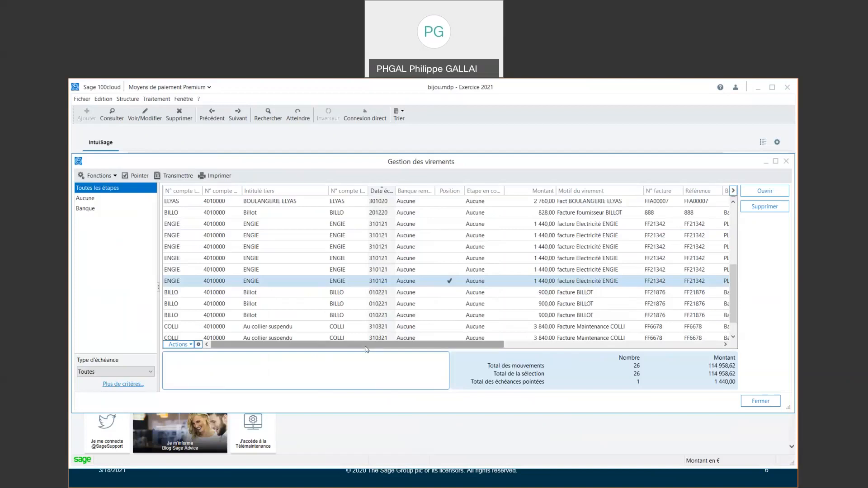
Step: Switch from Moyens de paiement to the Comptabilité application with the BIJOU.MAE file
left_click(167, 87)
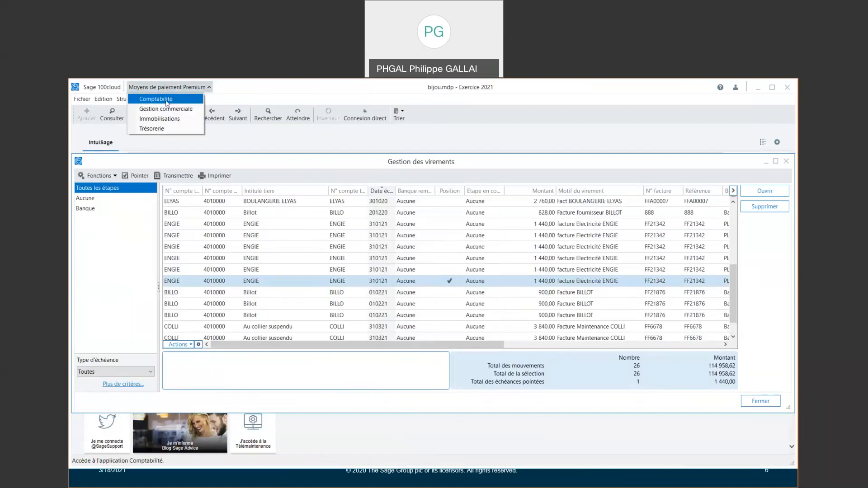
left_click(358, 410)
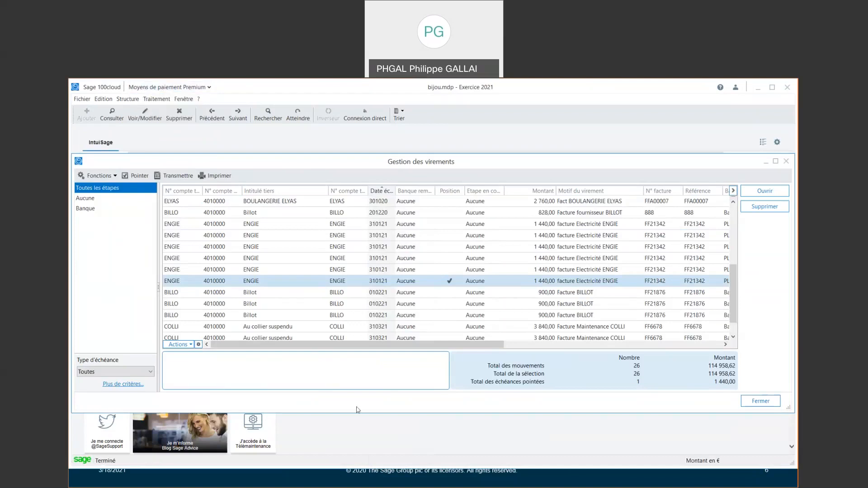
left_click(758, 88)
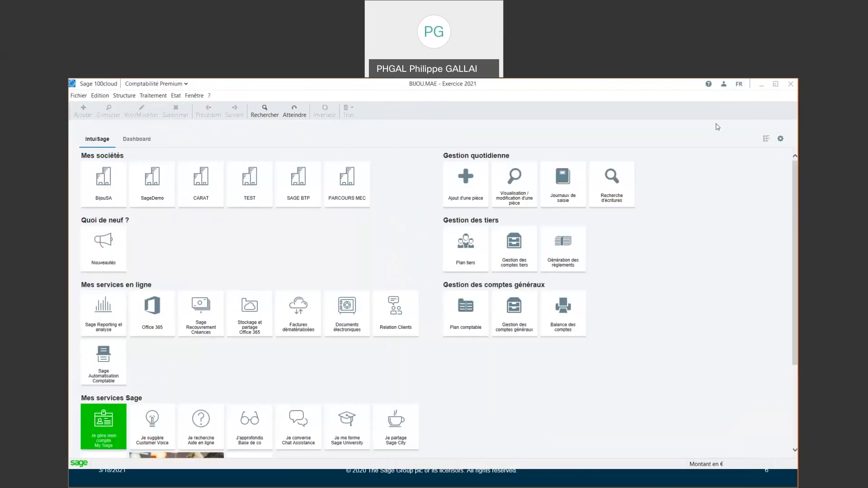
Step: Open the manual bank reconciliation for journal BEU, review its unreconciled entries and close the reconciliation
left_click(153, 95)
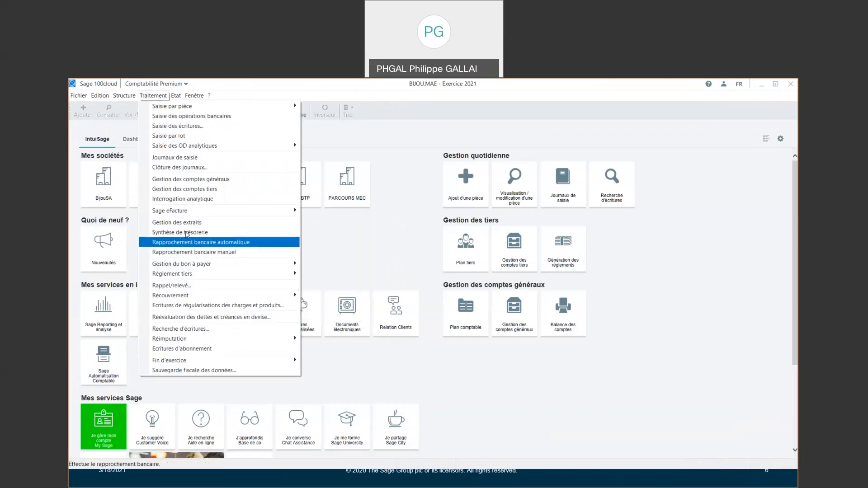
left_click(187, 254)
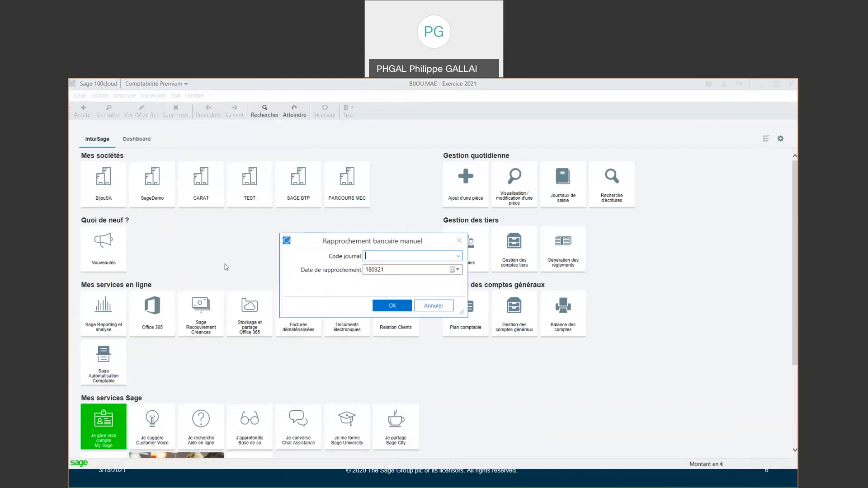
left_click(458, 256)
left_click(398, 264)
left_click(399, 308)
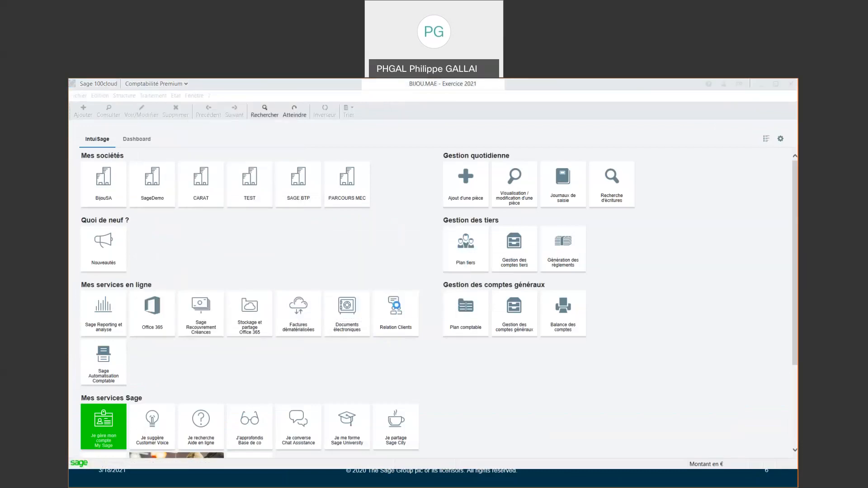
left_click(254, 161)
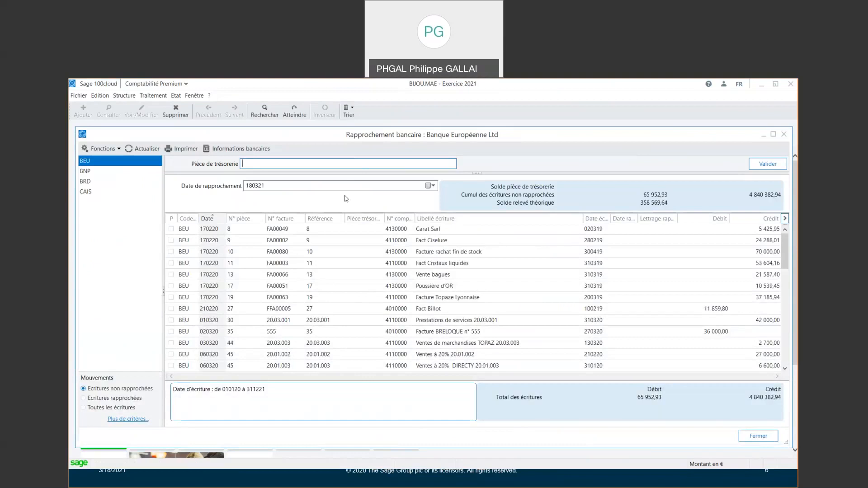
left_click(171, 297)
left_click(758, 436)
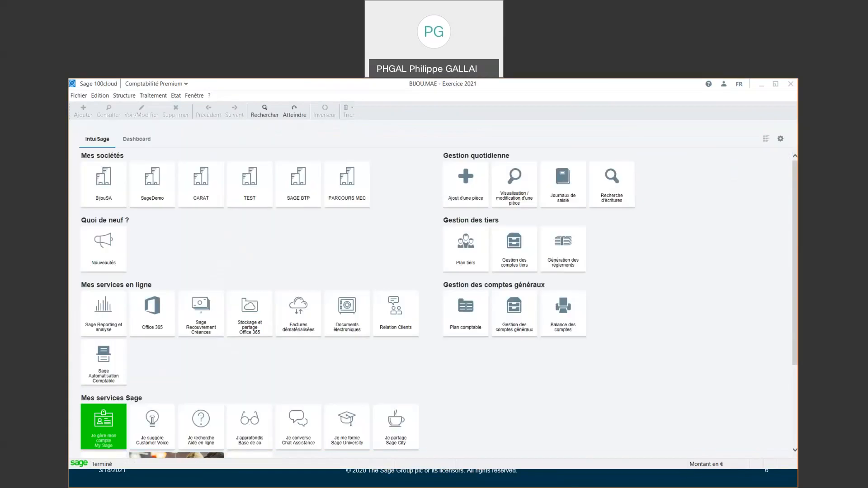
Step: Load the BEU bank account in the automatic bank reconciliation and view the available automatic matching criteria
left_click(153, 96)
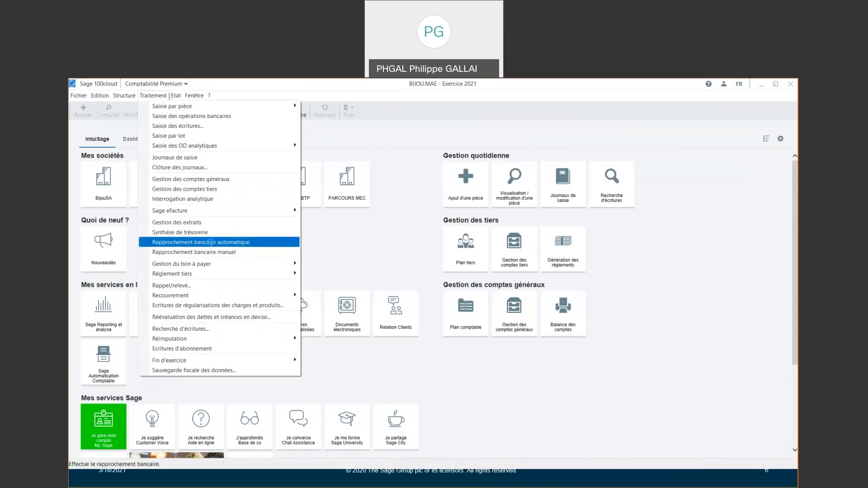
left_click(212, 242)
left_click(411, 163)
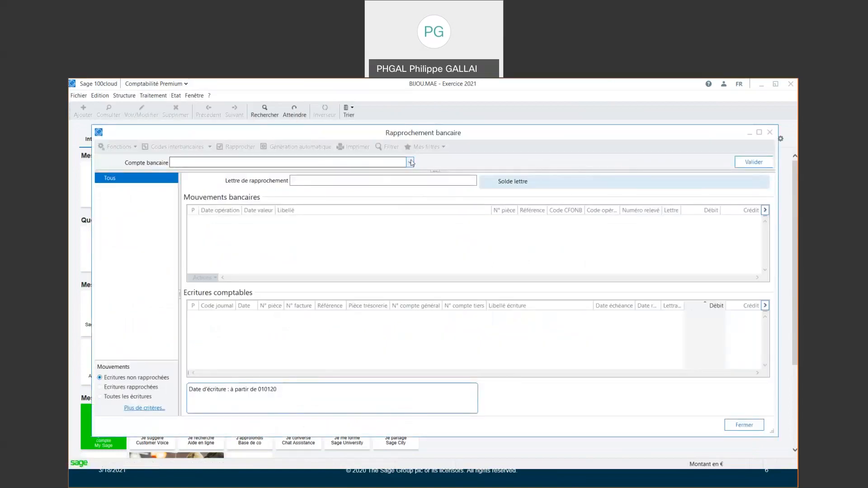
left_click(350, 163)
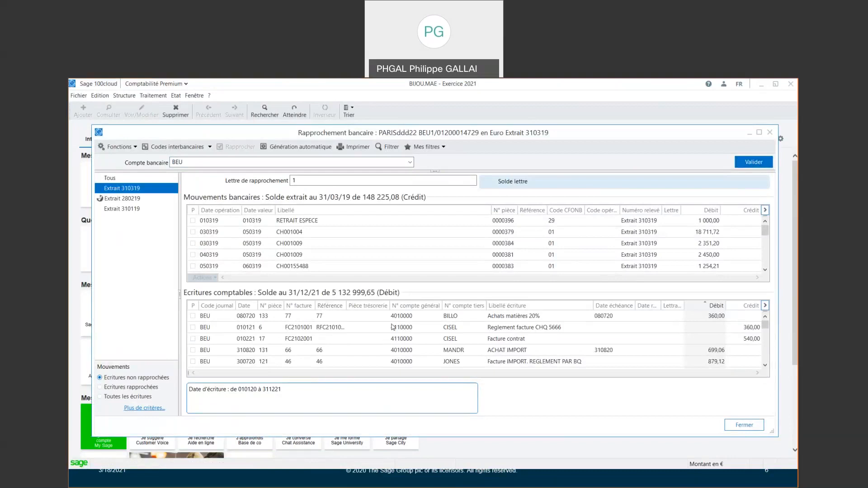
left_click(210, 148)
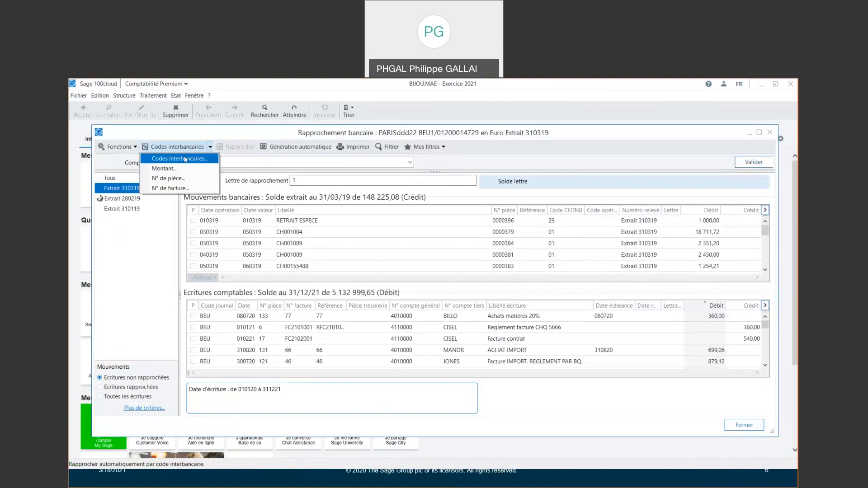
left_click(223, 134)
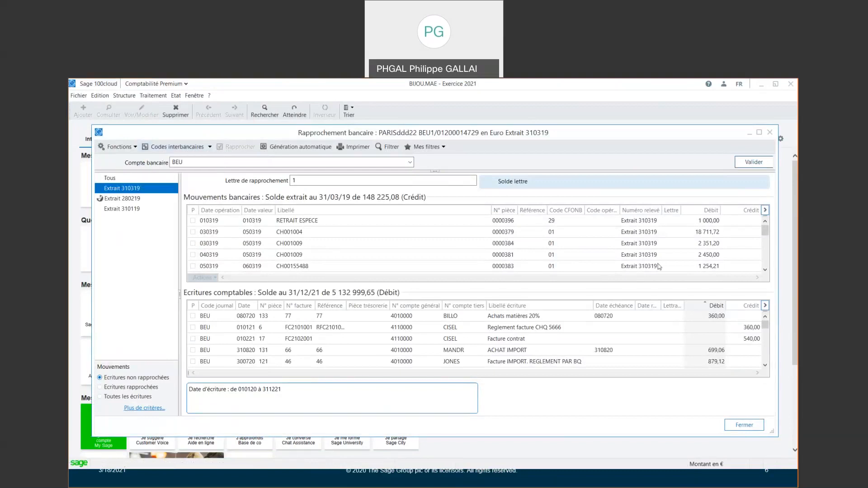
Step: Examine the bank movements of statement extract 310319 and the BEU accounting entries, comparing their debit and credit amounts
left_click(702, 223)
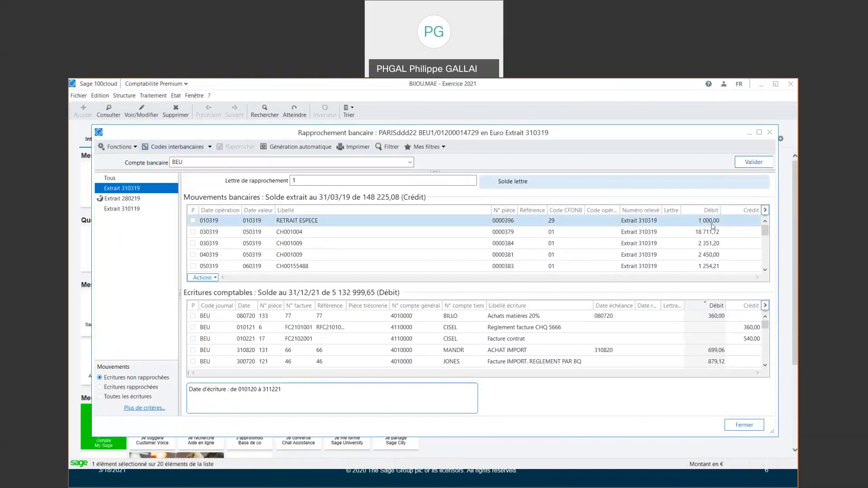
scroll(766, 368, "down", 2)
left_click(765, 366)
left_click(765, 365)
left_click(765, 365)
left_click(765, 365)
left_click(765, 365)
left_click(765, 366)
left_click(765, 365)
left_click(765, 365)
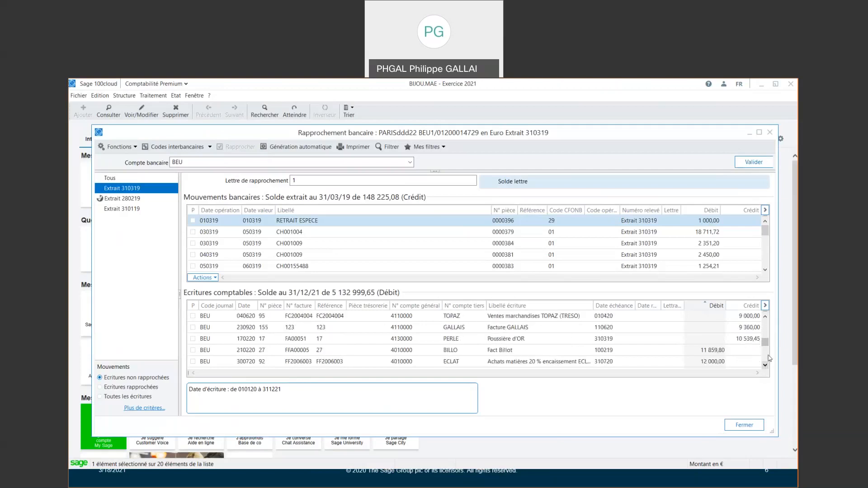
left_click(765, 270)
left_click(766, 270)
left_click(765, 270)
left_click(766, 270)
left_click(765, 270)
left_click(766, 270)
left_click(765, 270)
left_click(765, 270)
left_click(766, 270)
left_click(765, 270)
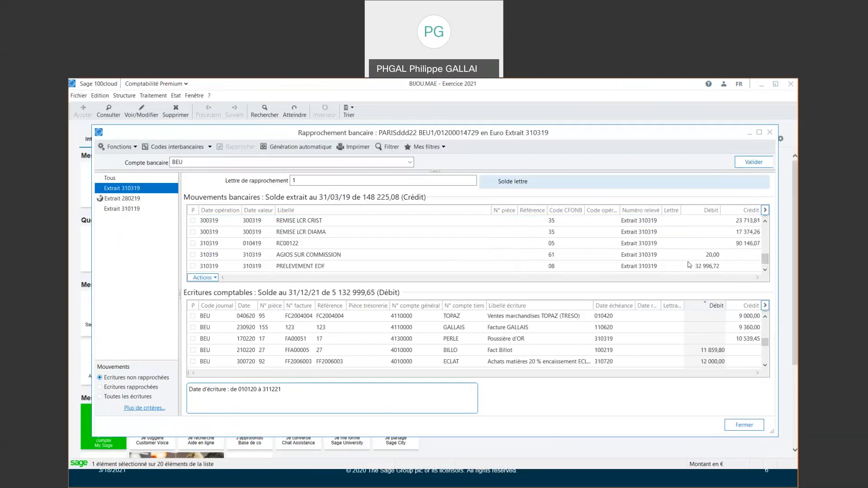
Step: Mark the AGIOS SUR COMMISSION bank movement, try to process it, and close the automatic bank reconciliation
left_click(364, 255)
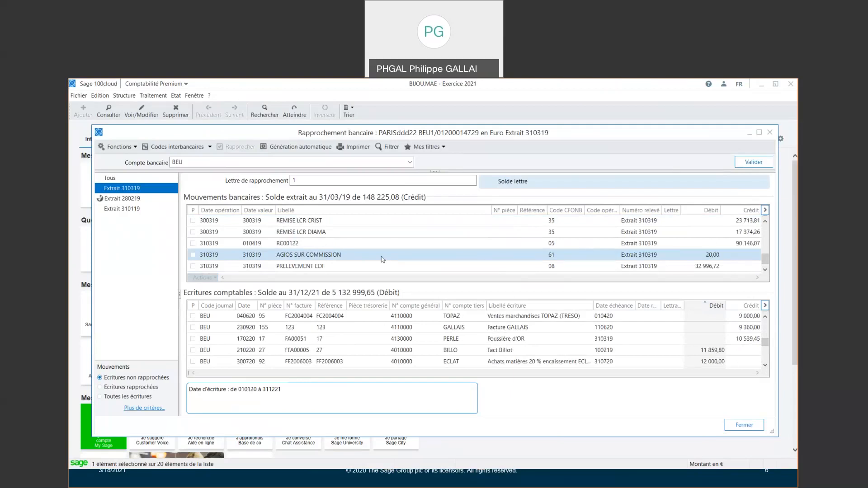
left_click(193, 255)
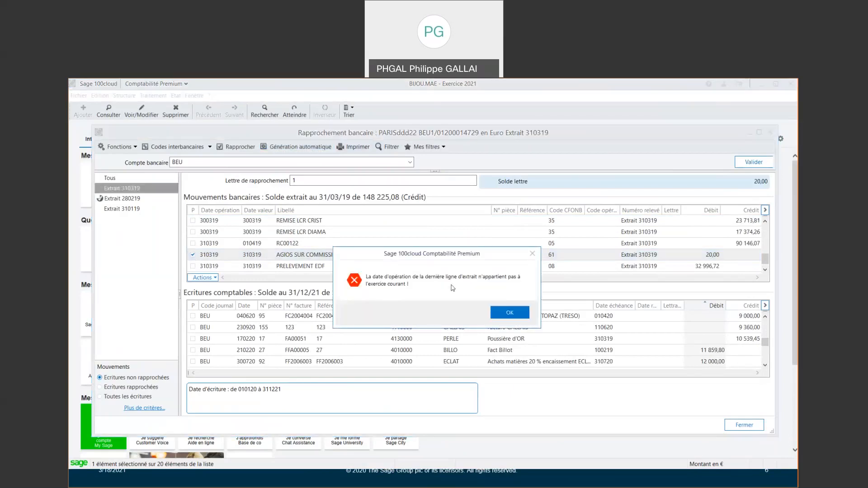
left_click(532, 253)
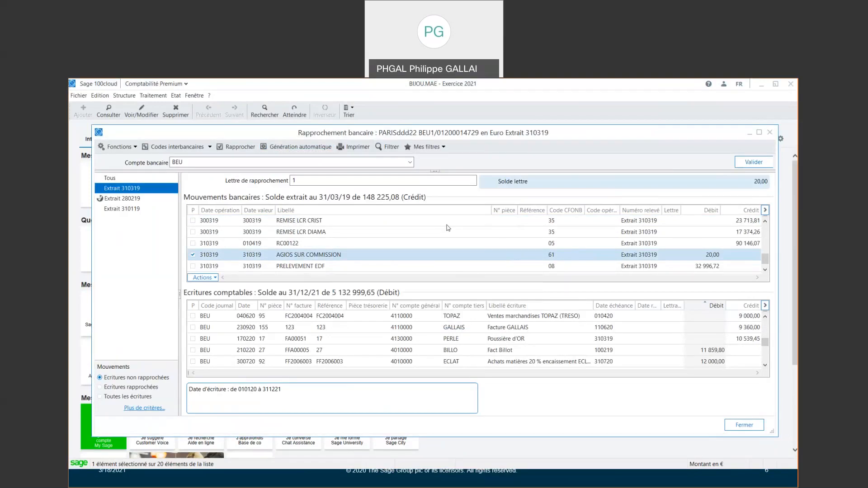
left_click(744, 425)
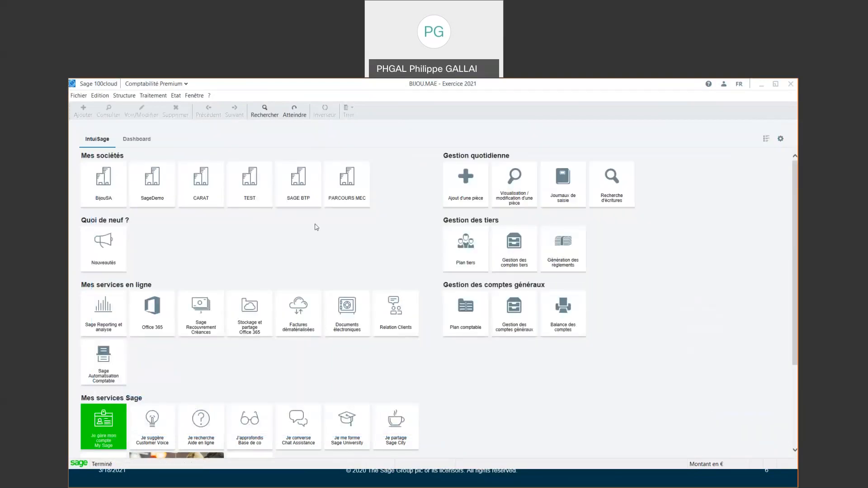
Step: Preview the analytical balance (Balance analytique) for the CHANTIER analytical plan, and close the preview
left_click(153, 96)
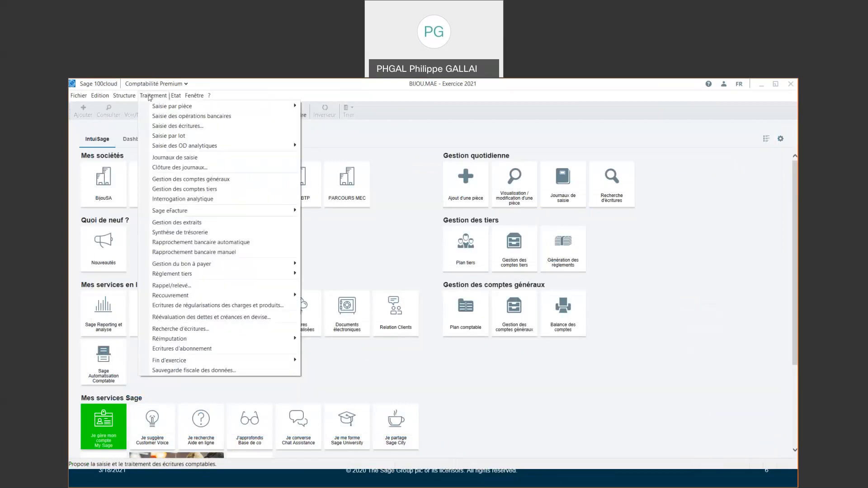
mouse_move(176, 97)
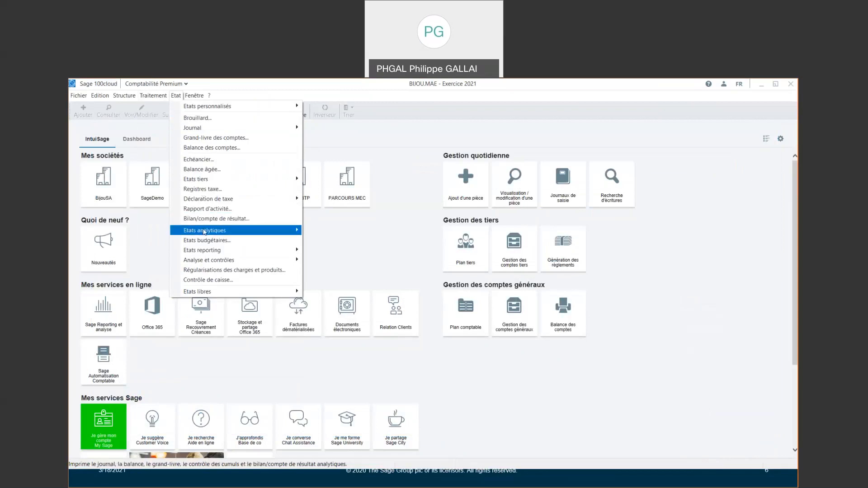
mouse_move(204, 232)
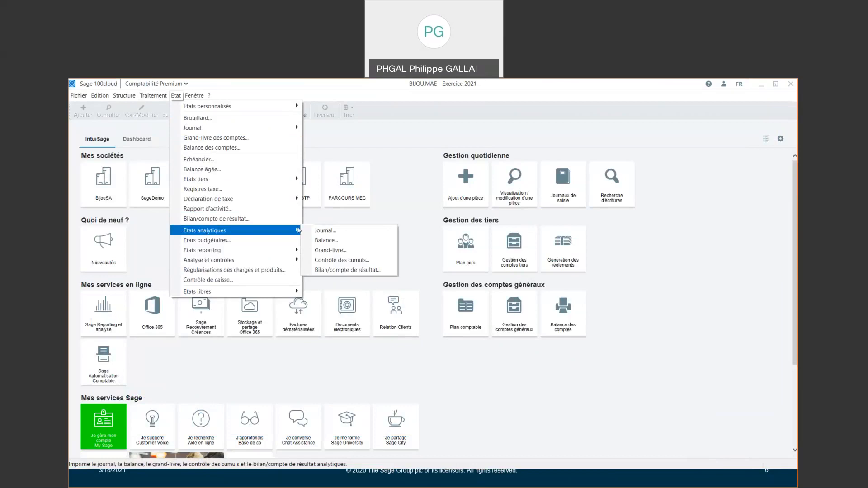
left_click(335, 243)
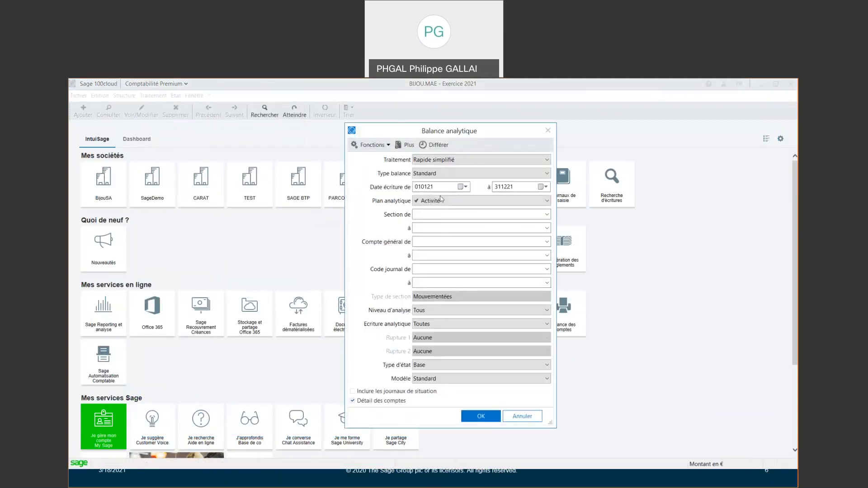
left_click(440, 200)
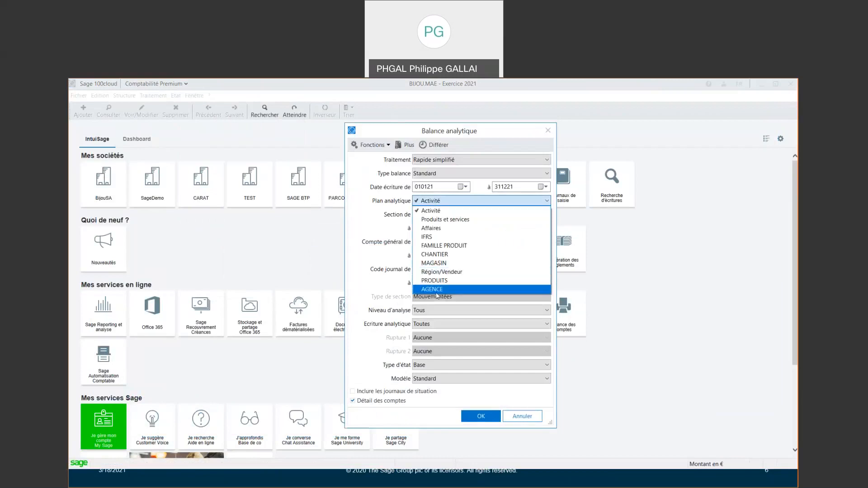
left_click(442, 254)
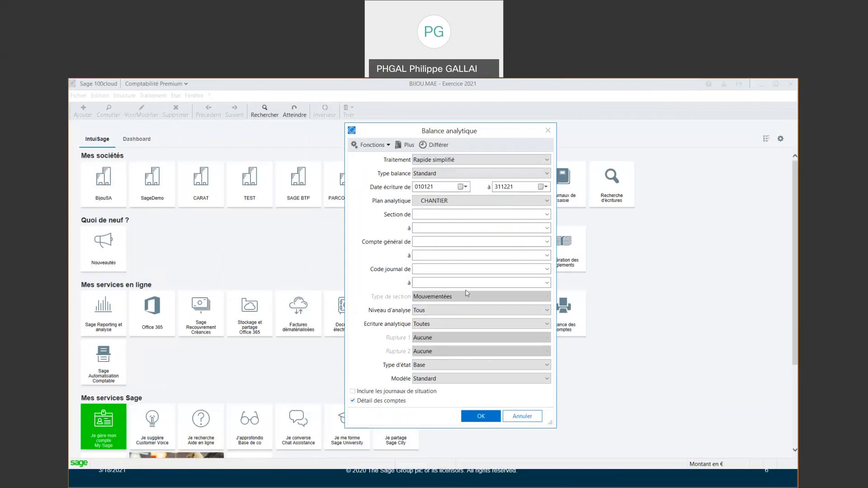
left_click(481, 416)
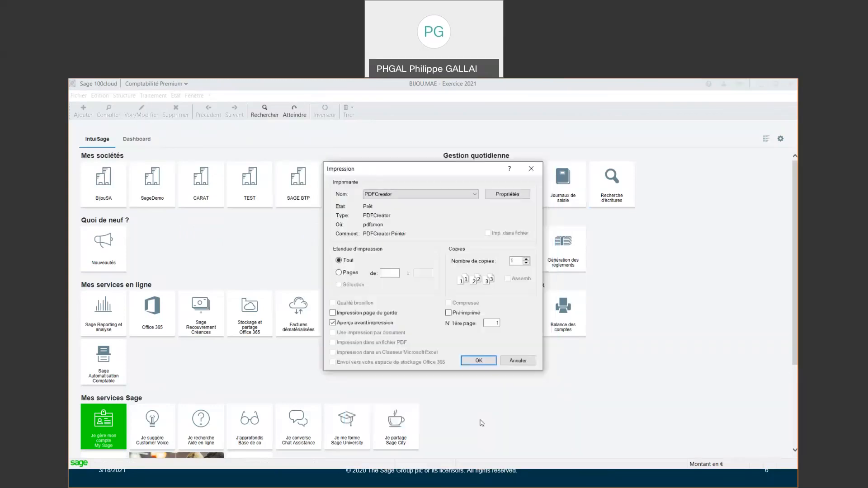
left_click(482, 359)
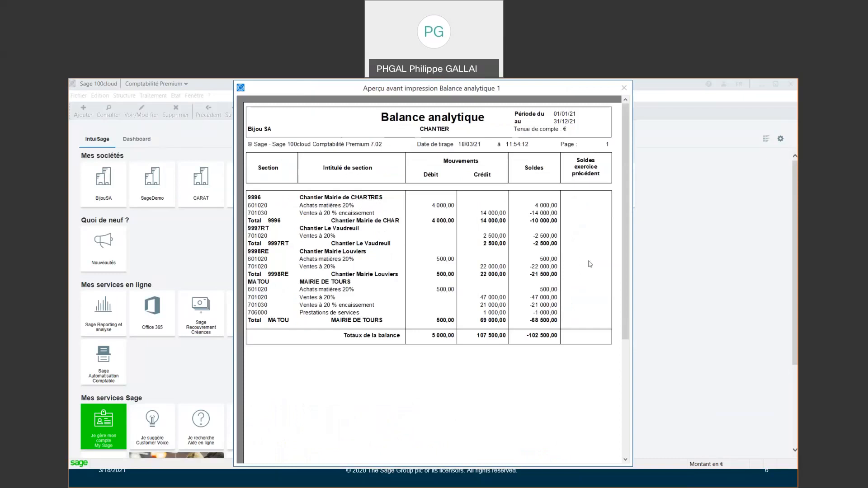
left_click(624, 88)
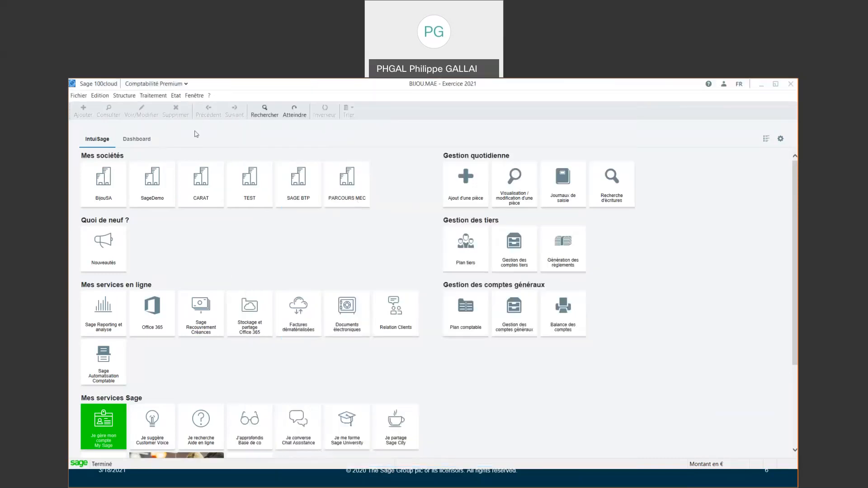
Step: Generate the print preview of the CA3 tax declaration with the report type Modèle CERFA
left_click(177, 95)
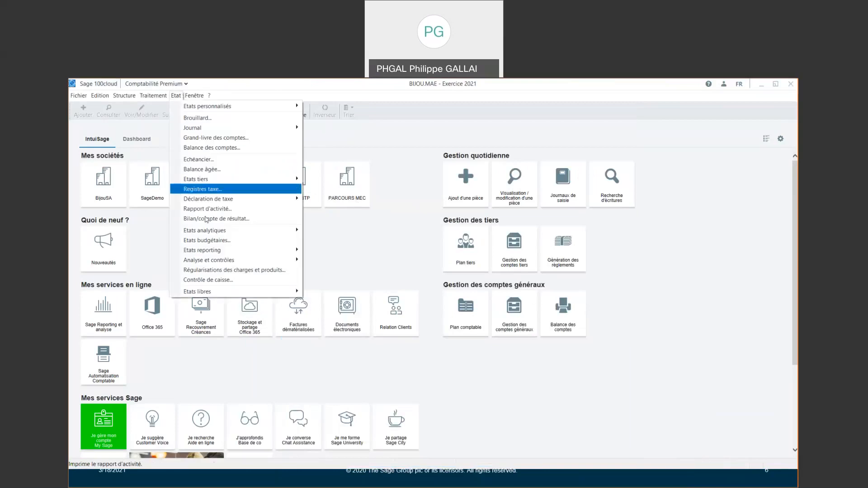
mouse_move(206, 198)
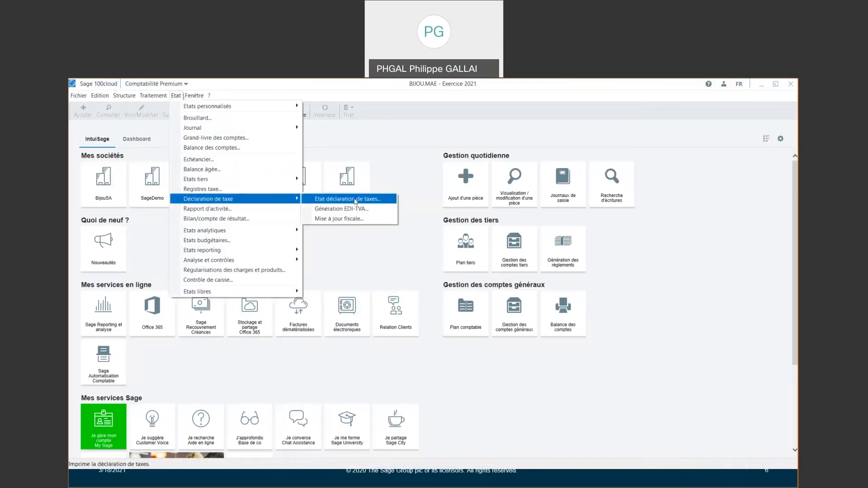
left_click(367, 200)
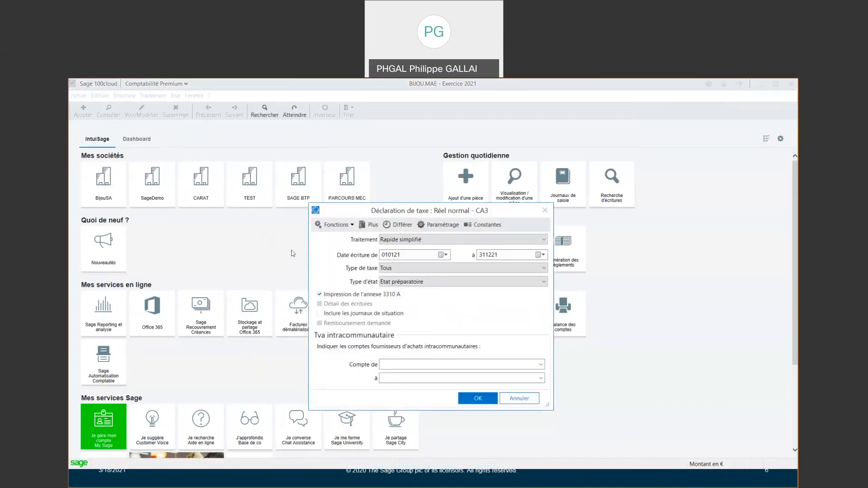
left_click(429, 284)
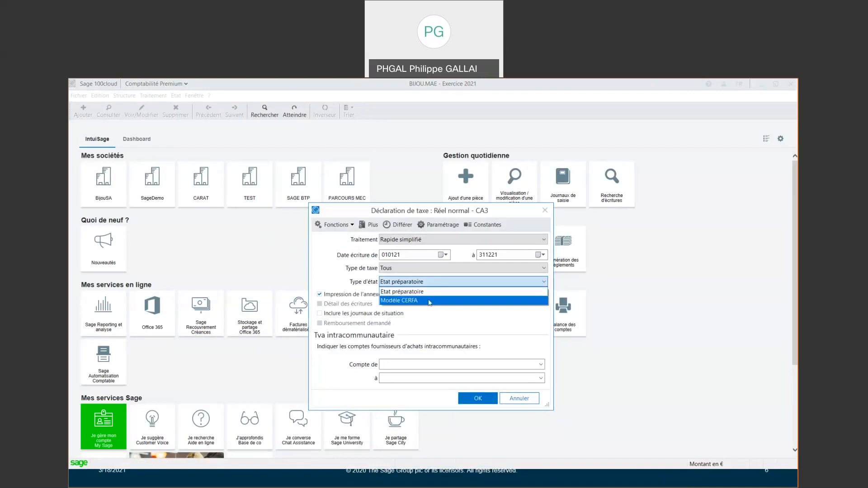
left_click(430, 301)
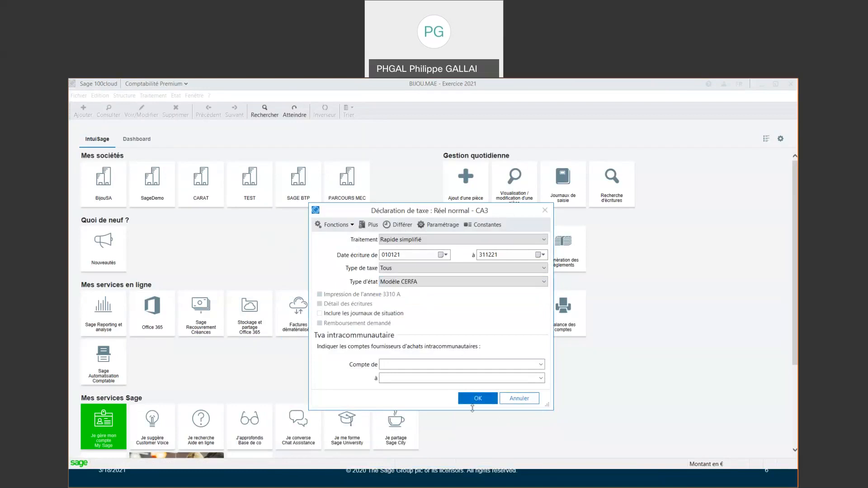
left_click(493, 401)
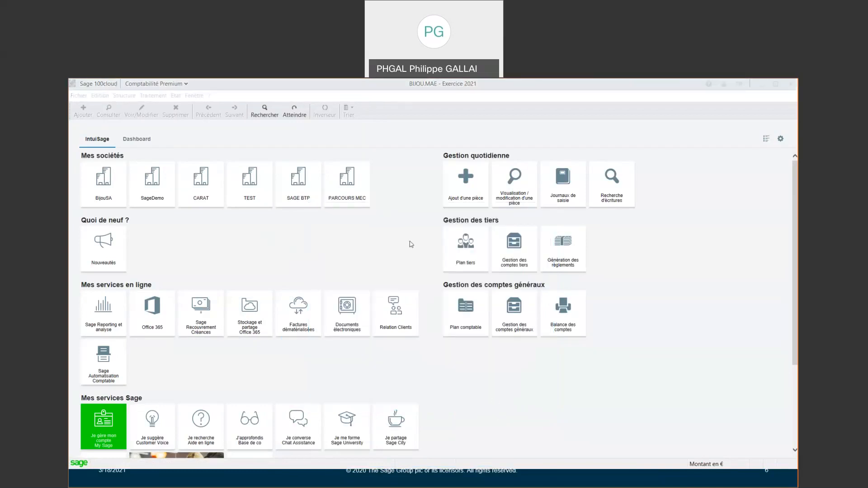
left_click(482, 361)
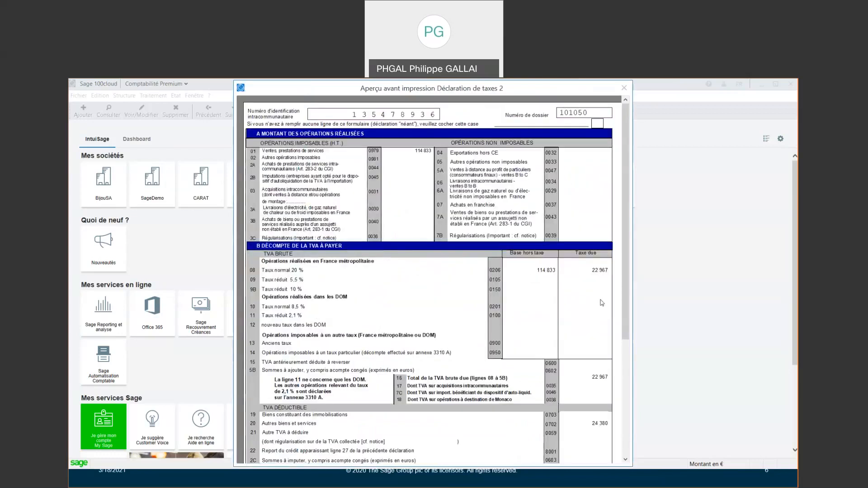
Step: Examine the taxable operations, gross VAT, deductible VAT and credit sections of the tax declaration, and close the preview
scroll(449, 312, "down", 3)
scroll(449, 316, "down", 5)
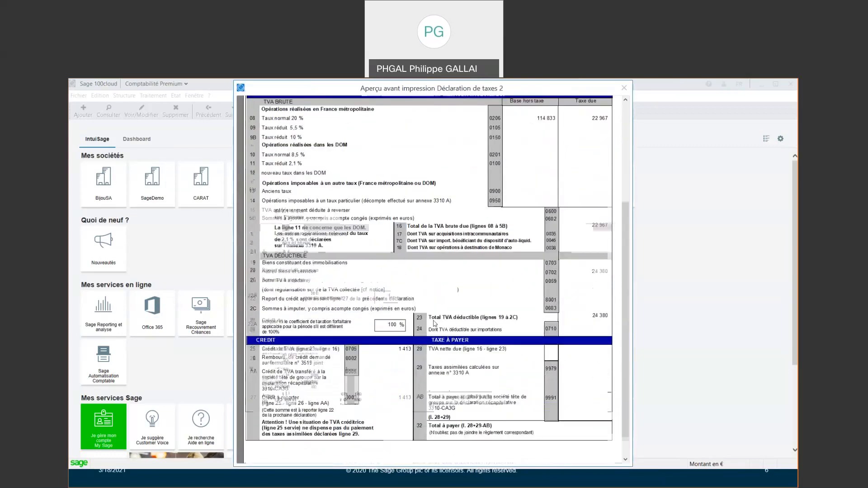
scroll(426, 318, "up", 3)
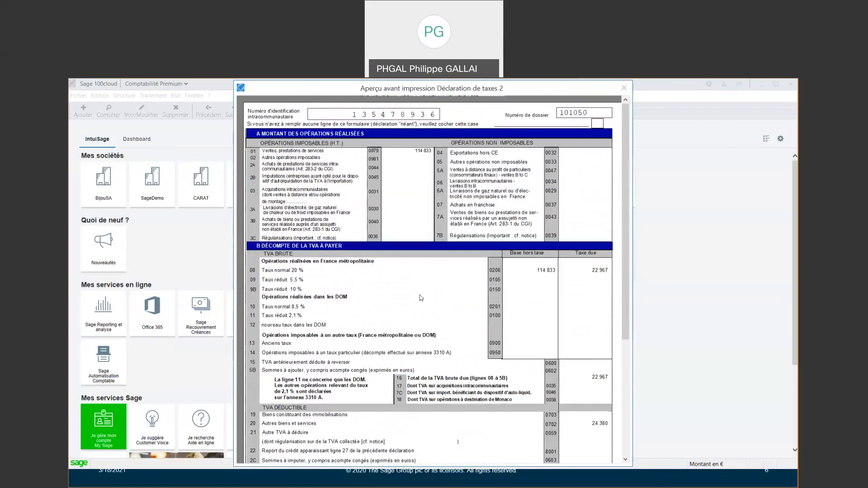
left_click(625, 90)
Step: Search the general accounting entries for amounts from 1000 to 1000
left_click(176, 96)
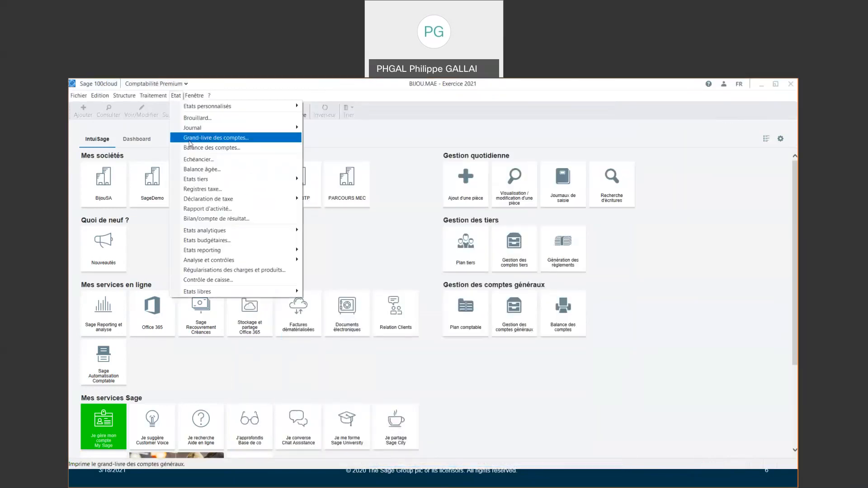
mouse_move(226, 199)
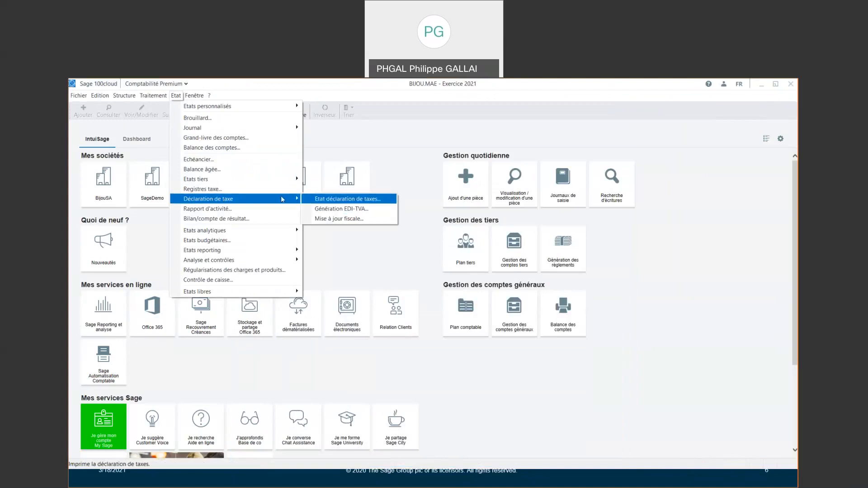
mouse_move(154, 98)
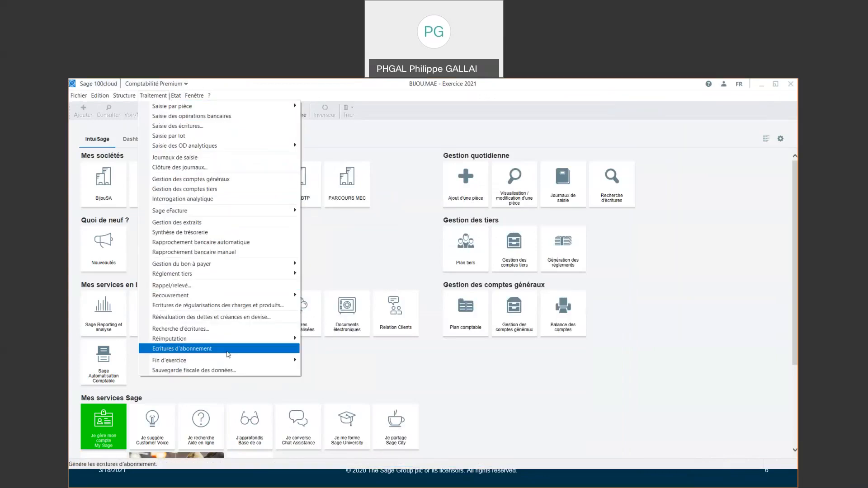
left_click(234, 330)
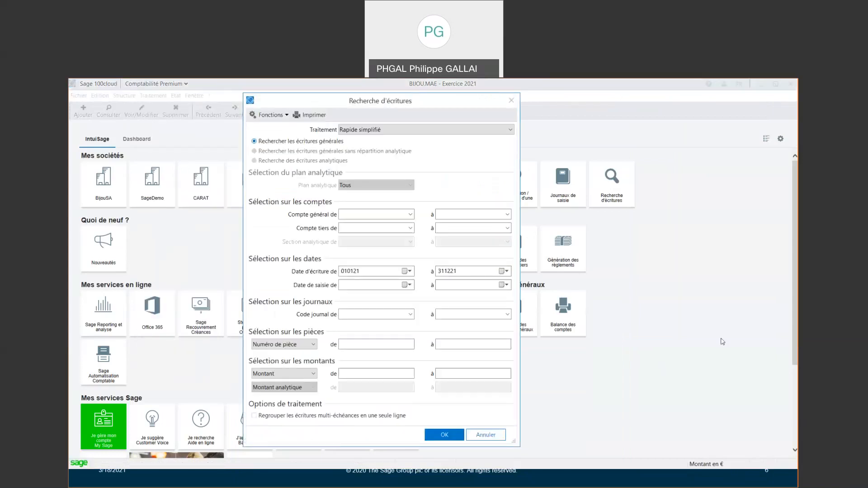
left_click(361, 374)
type("1000")
key("Tab")
type("1000")
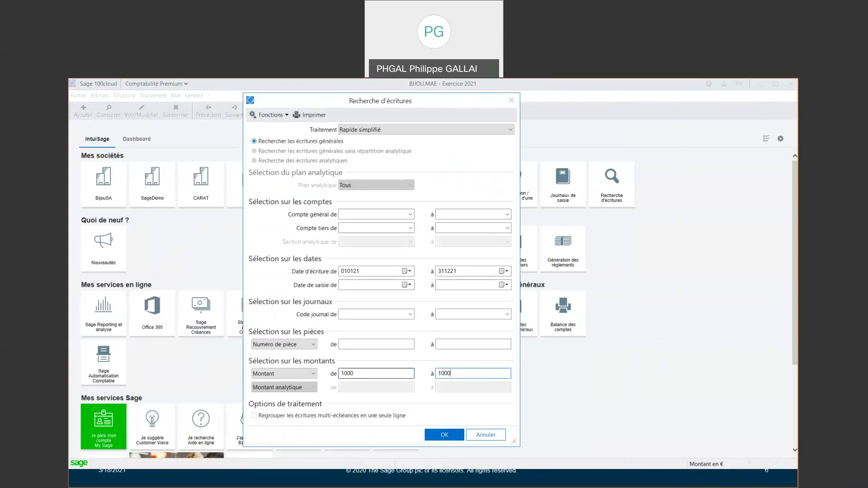
left_click(453, 438)
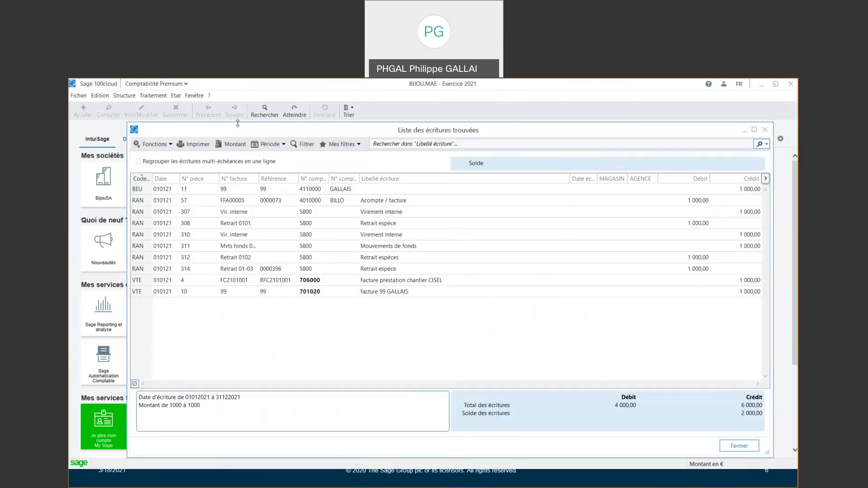
Step: View the period options of the found entries list and widen the amount range to 975 to 1025
left_click(281, 144)
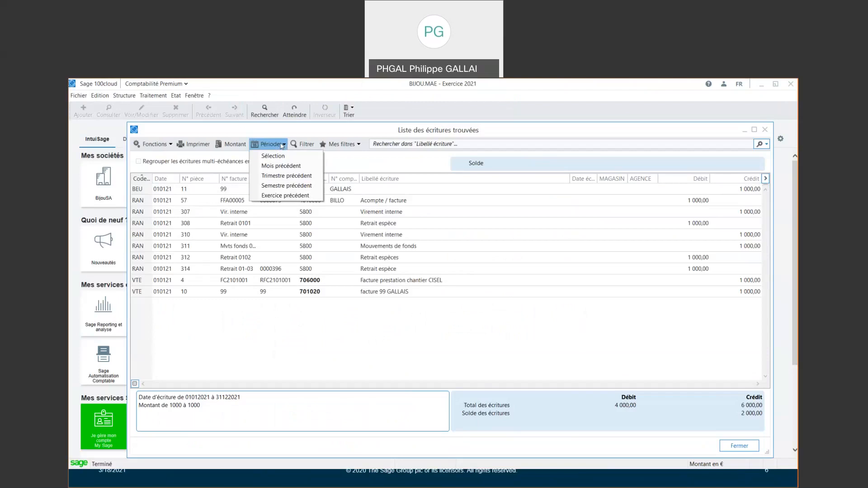
left_click(232, 144)
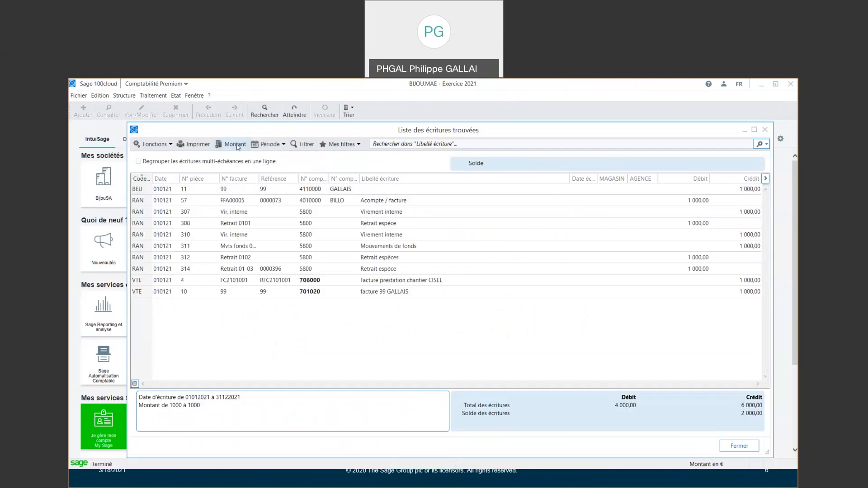
left_click(232, 144)
left_click(233, 145)
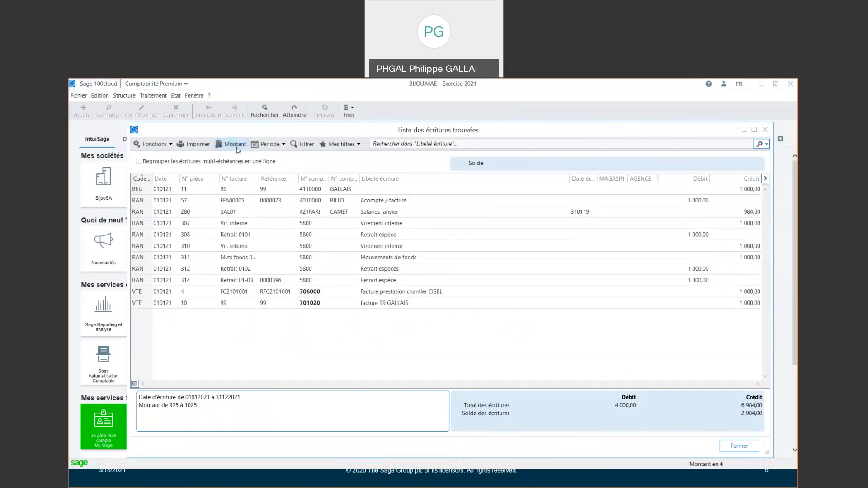
Step: Open the Salaires janvier entry in its journal from the found entries, and close the journal and the list
left_click(753, 213)
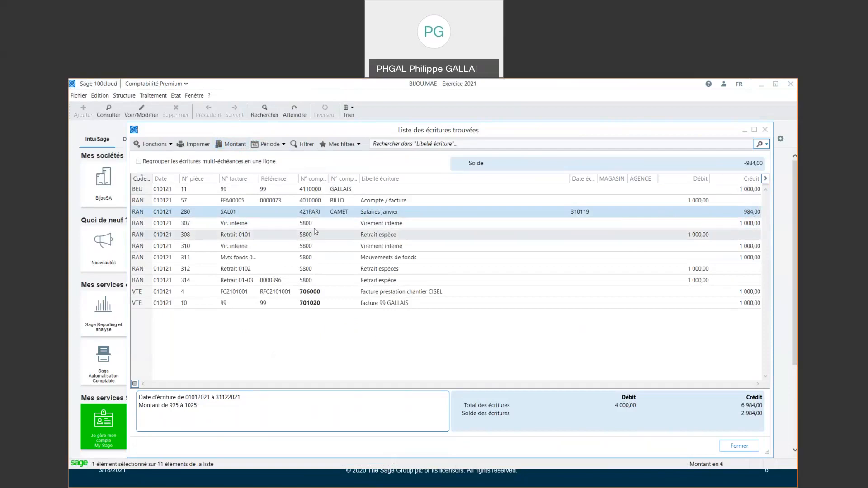
double_click(331, 211)
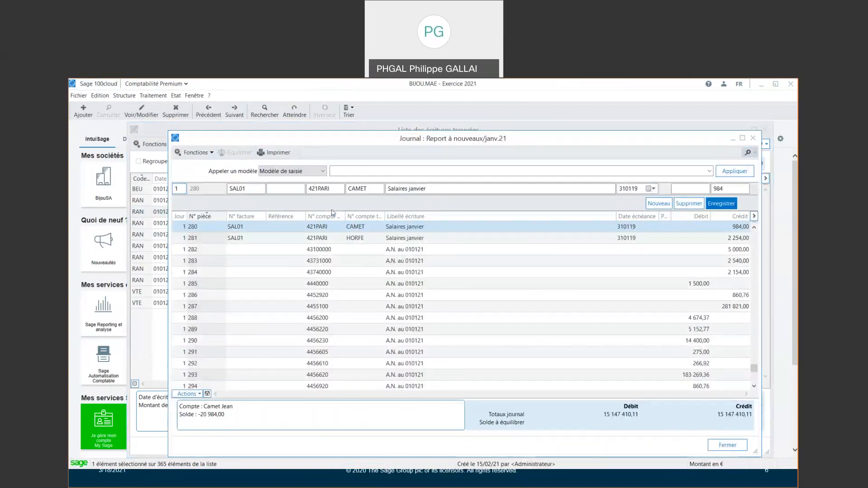
left_click(753, 139)
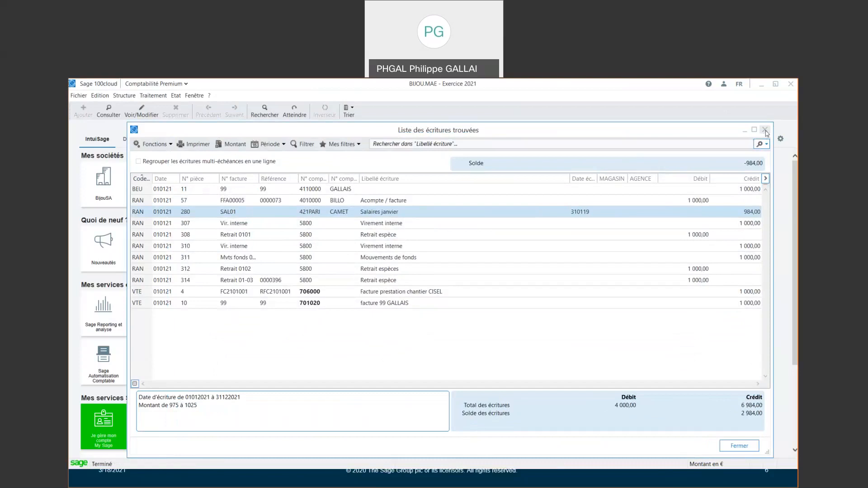
left_click(764, 130)
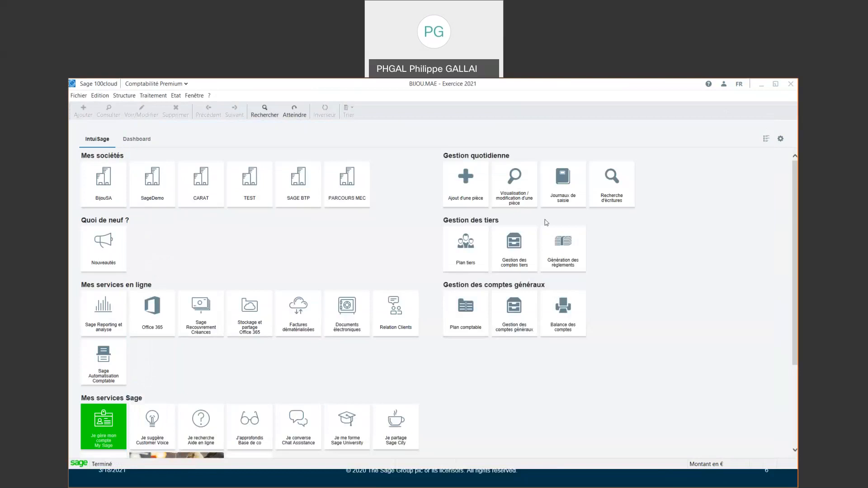
Step: Examine the print options for the balance sheet, income statement and interim management balances, cancel the printout and close the general accounts window
left_click(176, 96)
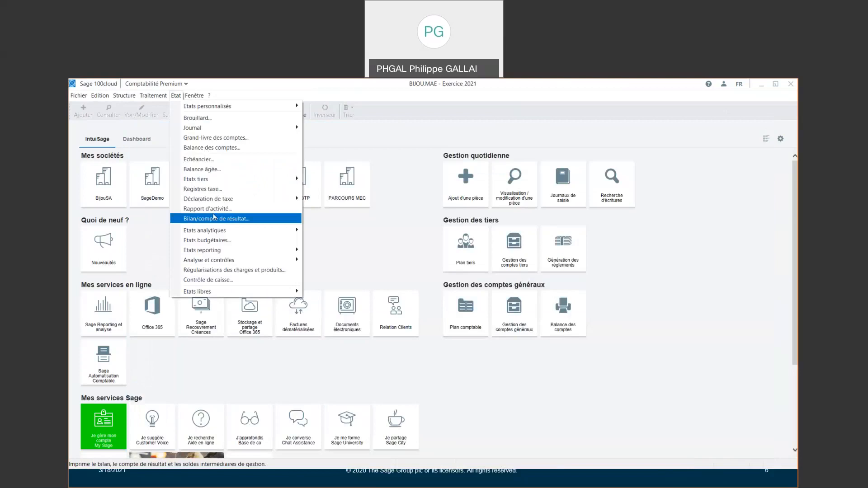
left_click(202, 218)
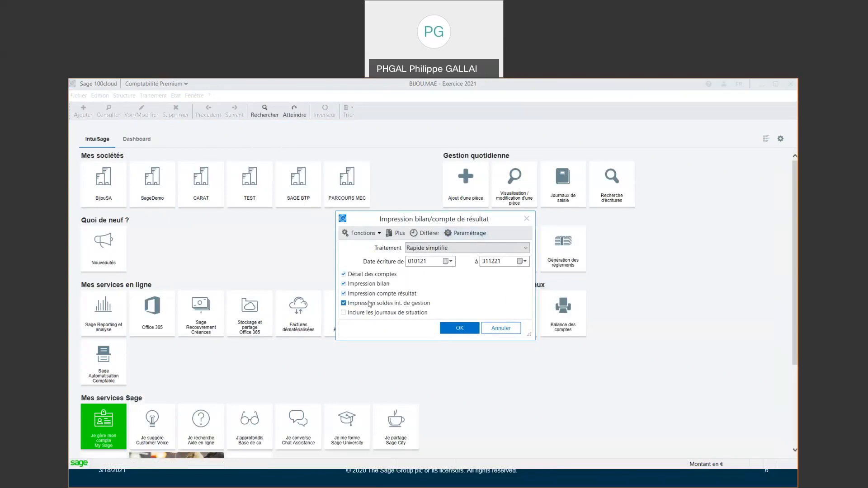
left_click(501, 327)
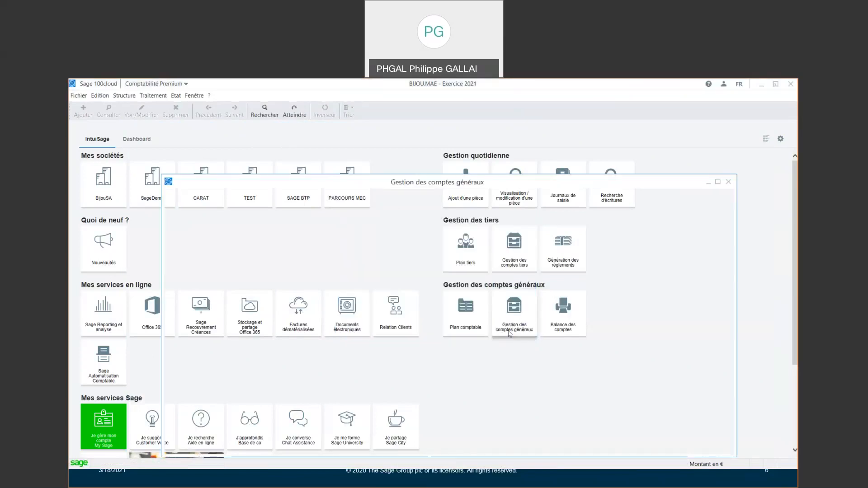
left_click(728, 182)
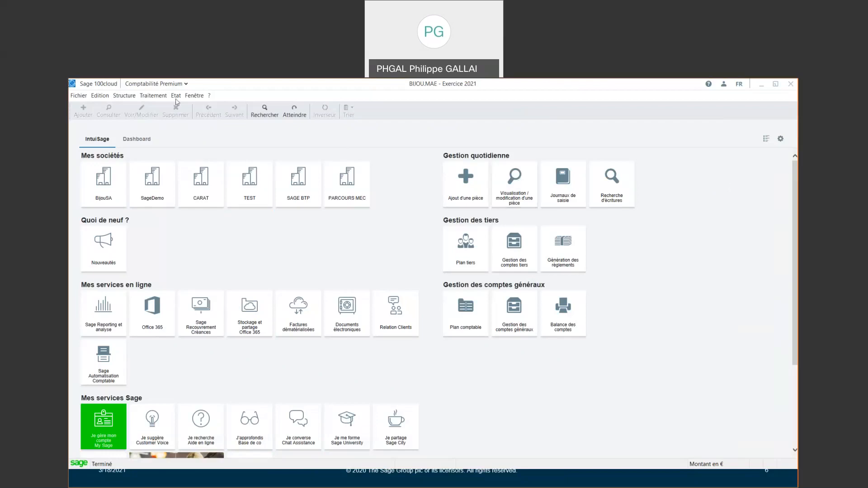
Step: Review the bank movements of statement Extrait 310319 for L'Européenne Ltd in the bank statement management, and close both windows
left_click(160, 96)
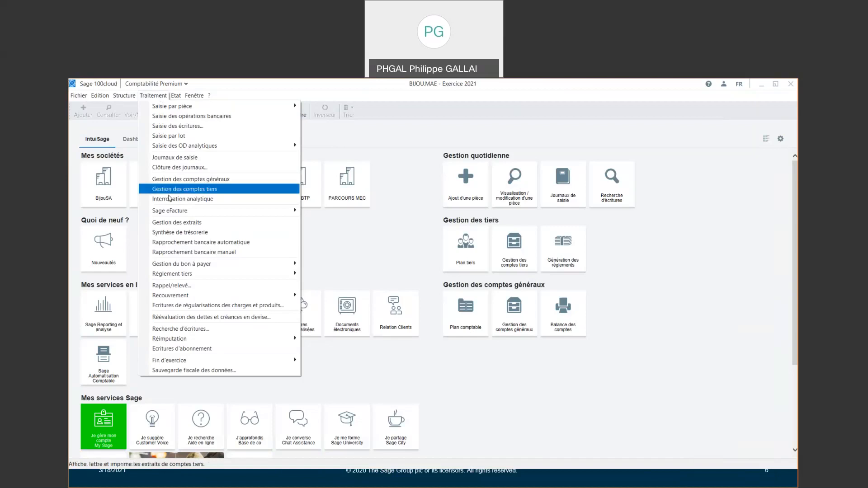
left_click(196, 223)
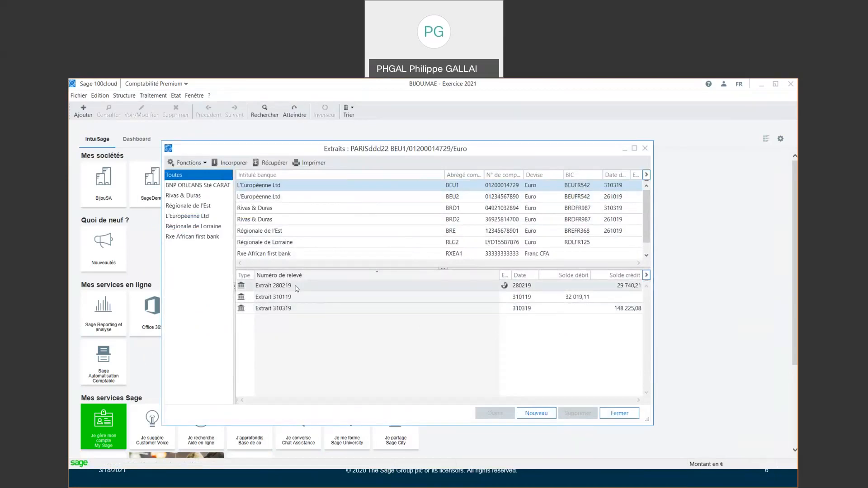
left_click(286, 311)
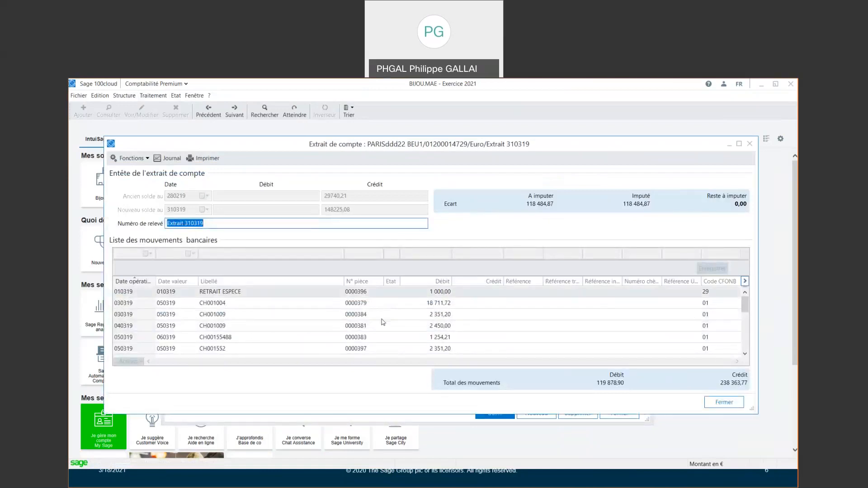
scroll(317, 324, "up", 5)
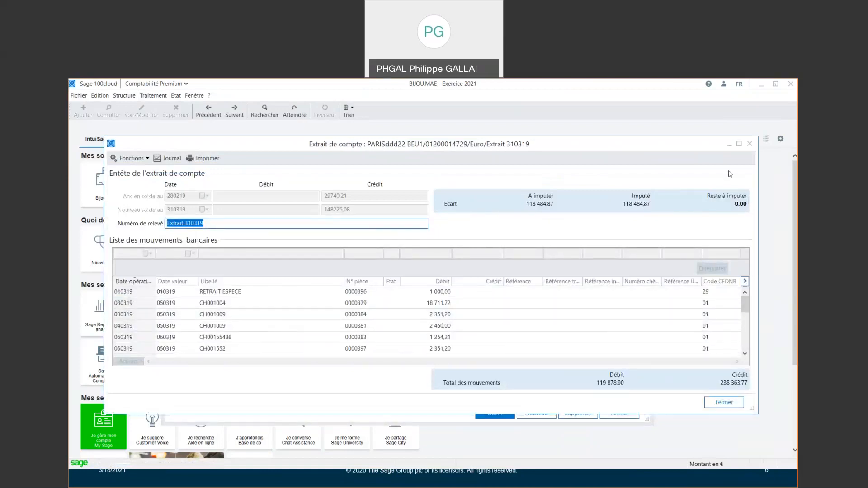
left_click(750, 144)
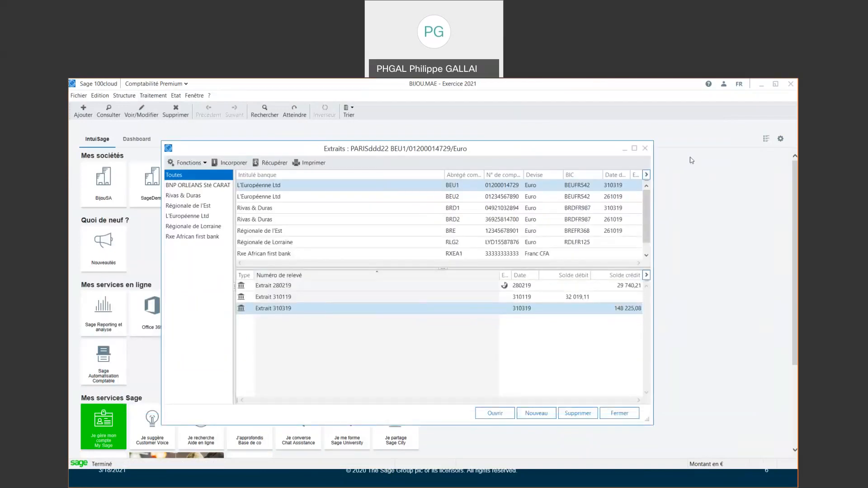
left_click(631, 413)
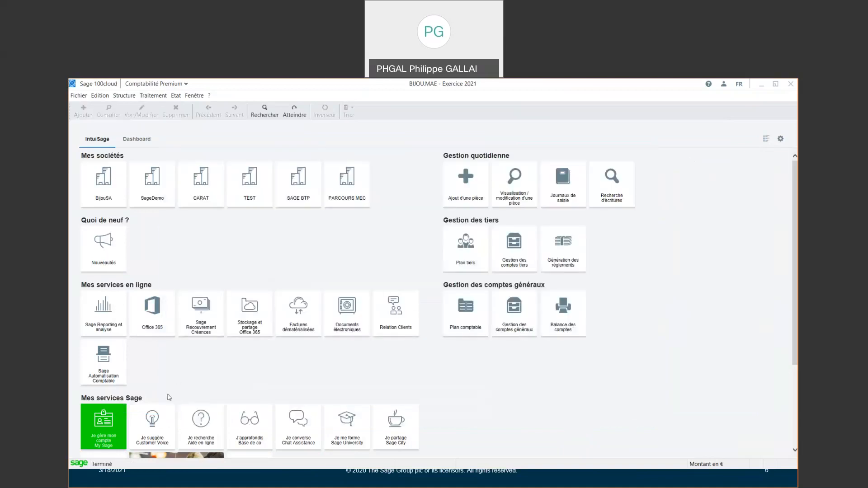
Step: Switch to the PowerPoint slideshow and advance to the Sage 100cloud Comptabilité slide, revealing its green and grey module tiles
key("alt+Tab")
key("alt+Tab")
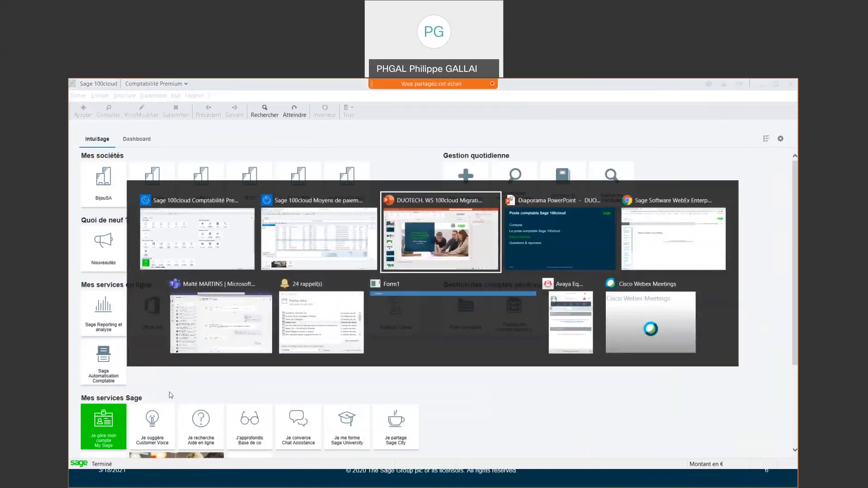
left_click(695, 465)
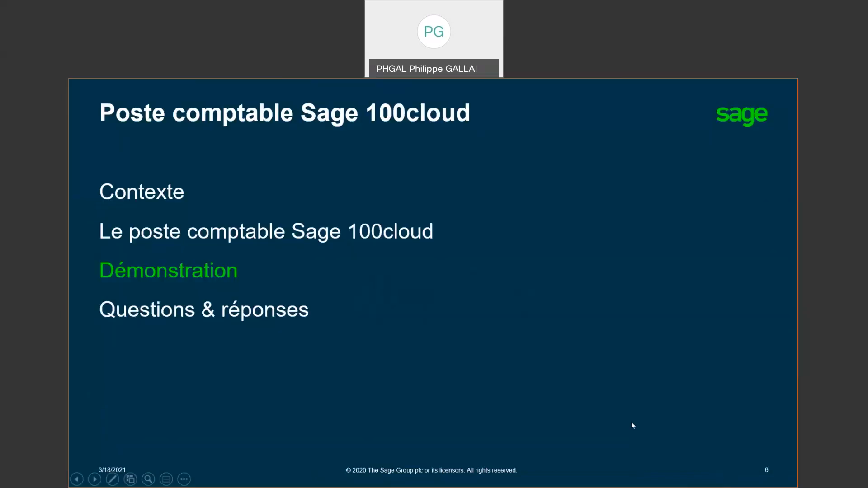
left_click(632, 421)
left_click(631, 421)
left_click(631, 422)
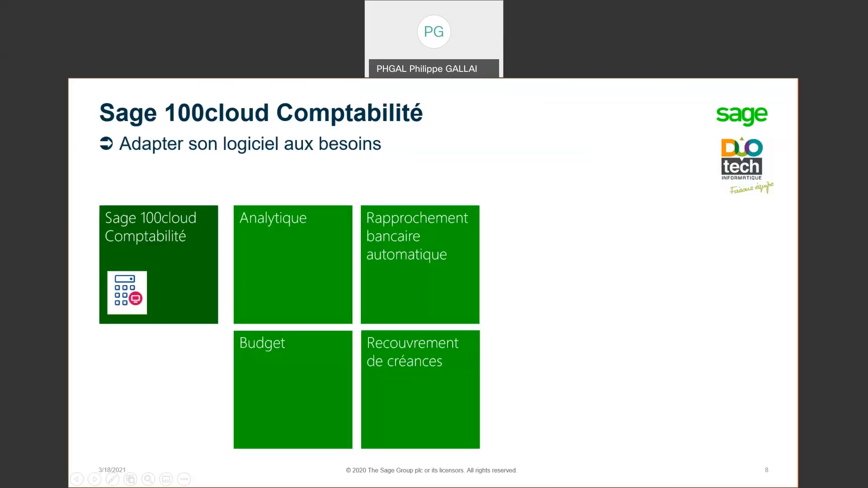
key("Right")
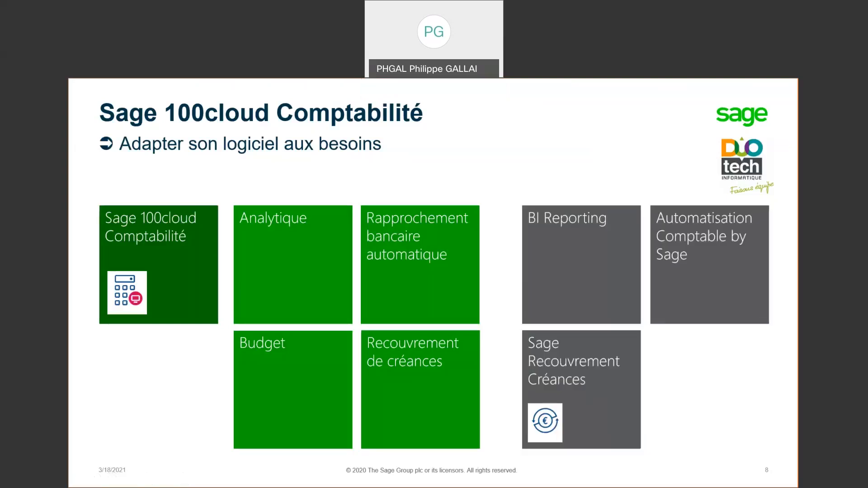